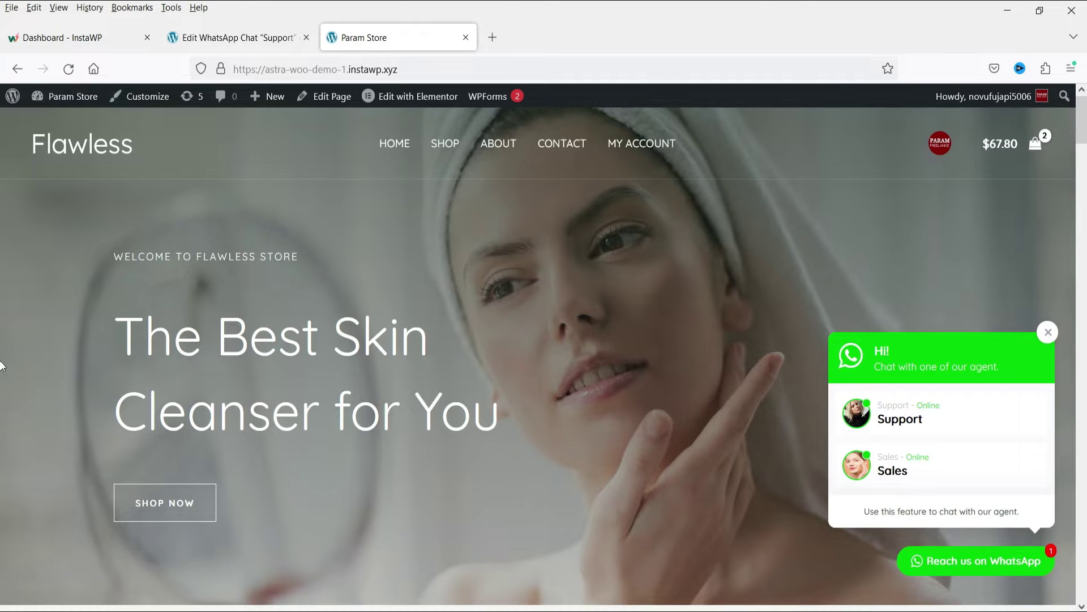
Close and reopen the WhatsApp chat popup showing its agents, then open the Soothing Sunscreen Gel product
click(1049, 333)
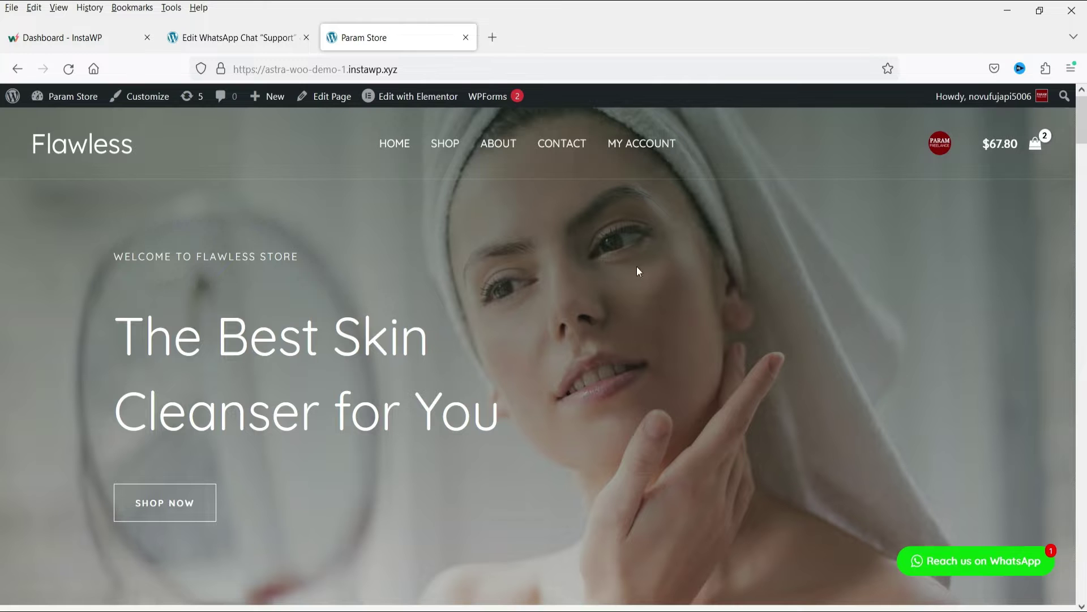
click(981, 567)
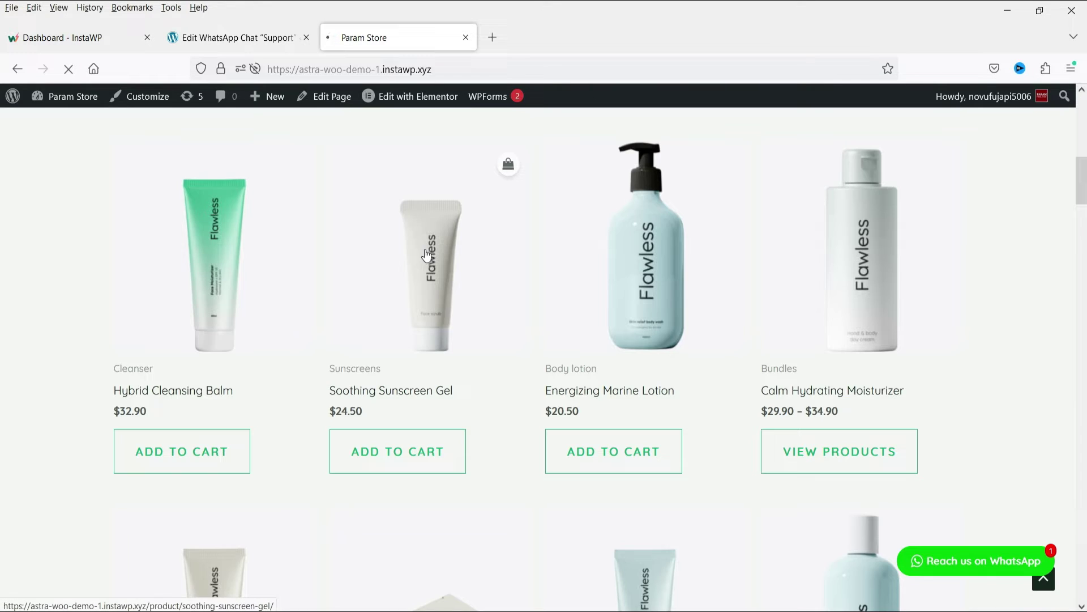
click(425, 257)
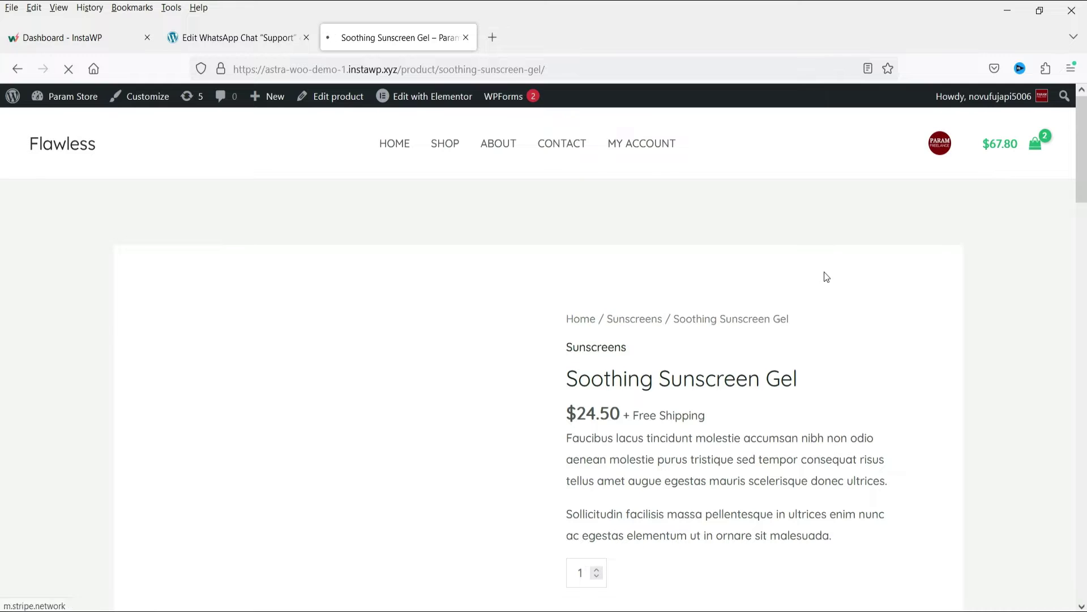
Scroll the Soothing Sunscreen Gel product page to check its Support and Sales chat buttons
scroll(827, 263, down, 4)
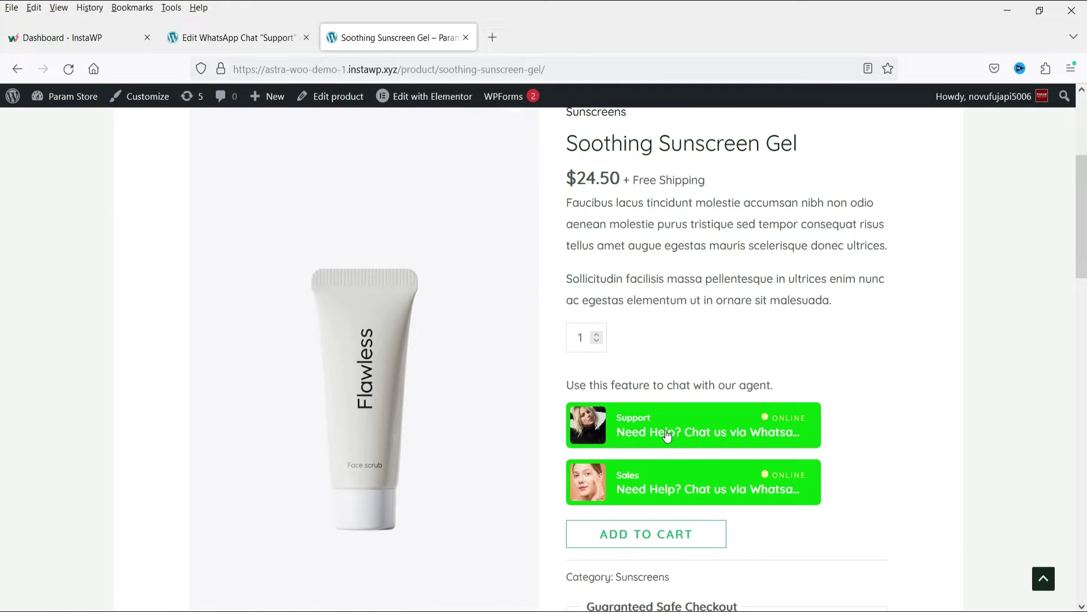
scroll(834, 352, up, 4)
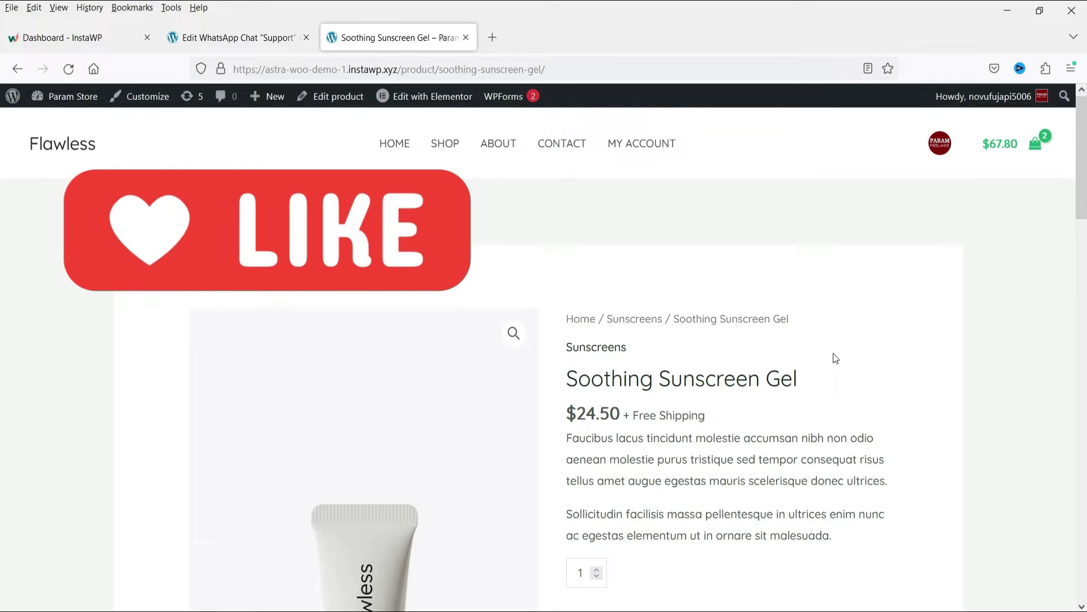
scroll(833, 353, down, 5)
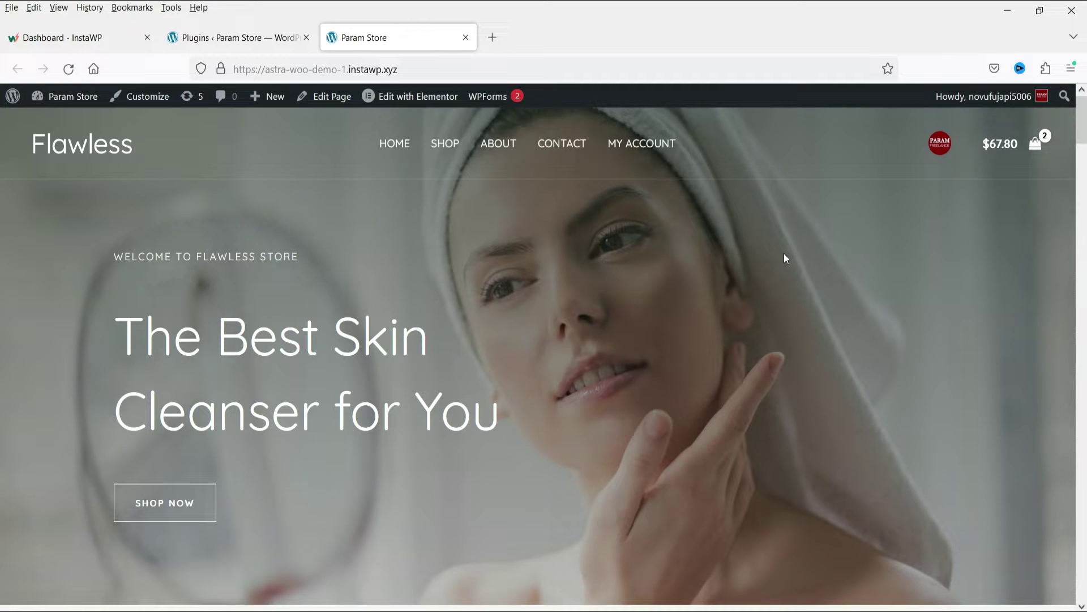
Look over the InstaWP sites dashboard, return to Param Store, then switch to the YouTube video window
click(46, 37)
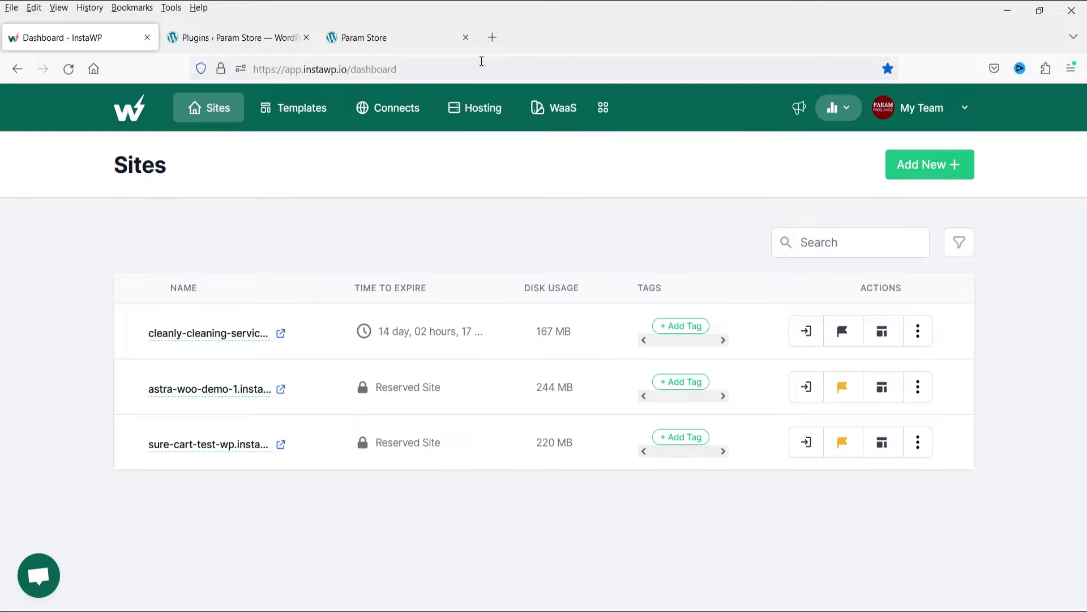
click(402, 37)
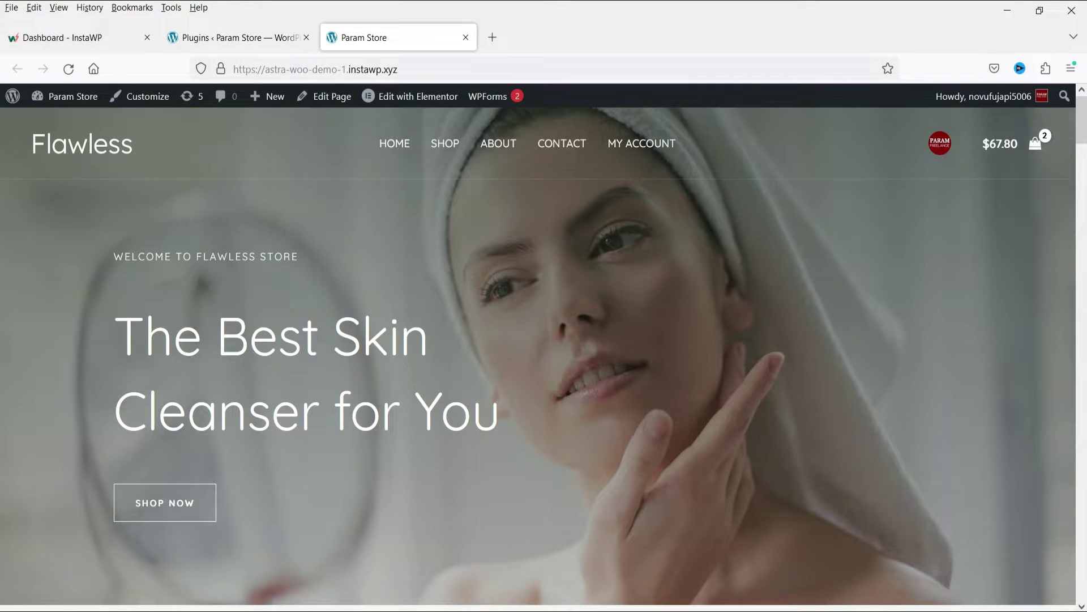
key(alt+Tab)
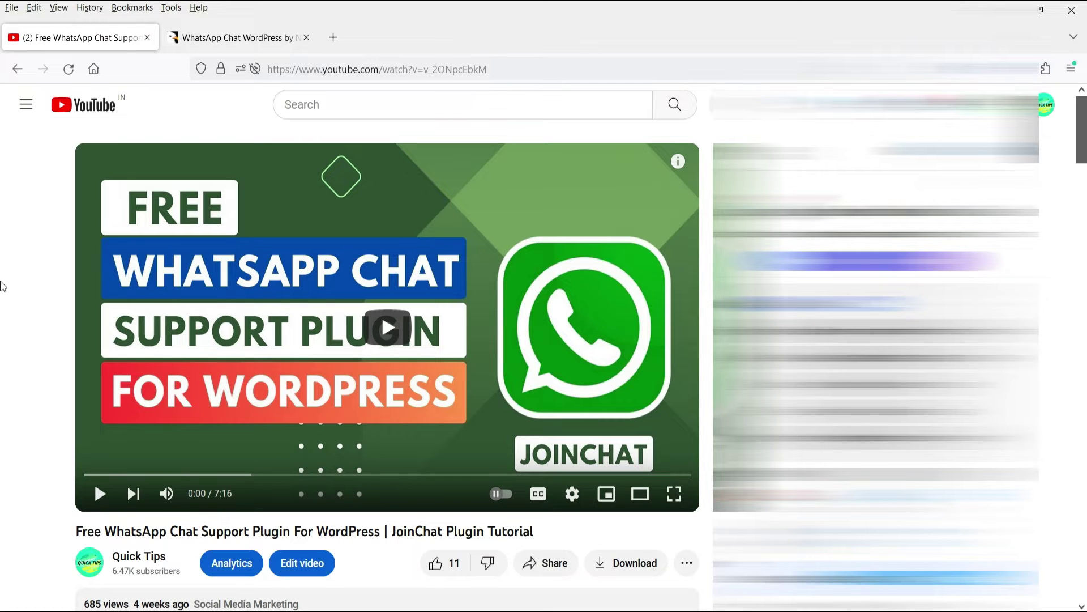
Show CodeCanyon's $25 WhatsApp Chat WordPress listing and scroll through it
click(218, 38)
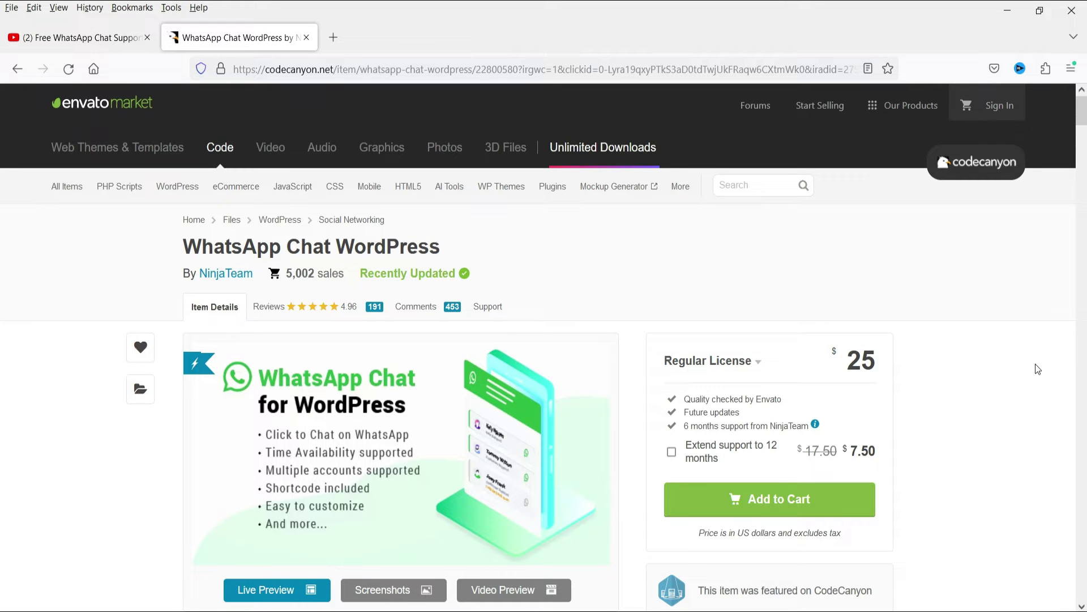
scroll(1036, 363, down, 2)
scroll(841, 348, up, 2)
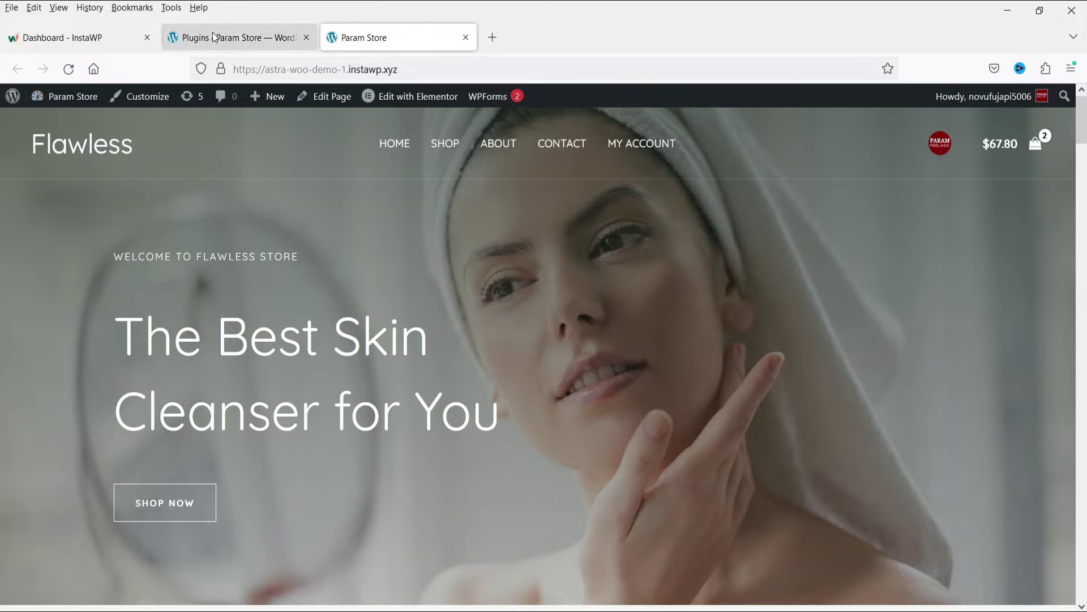
Upload whatsapp-chat-rotator.zip through Plugins > Add New, install it and activate the plugin
click(238, 38)
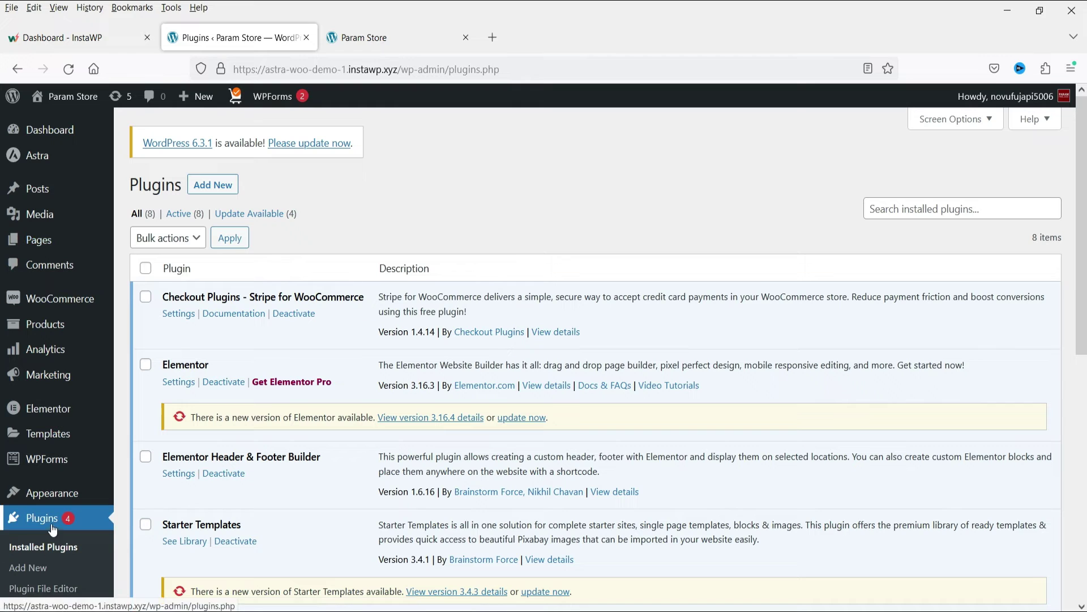
click(45, 564)
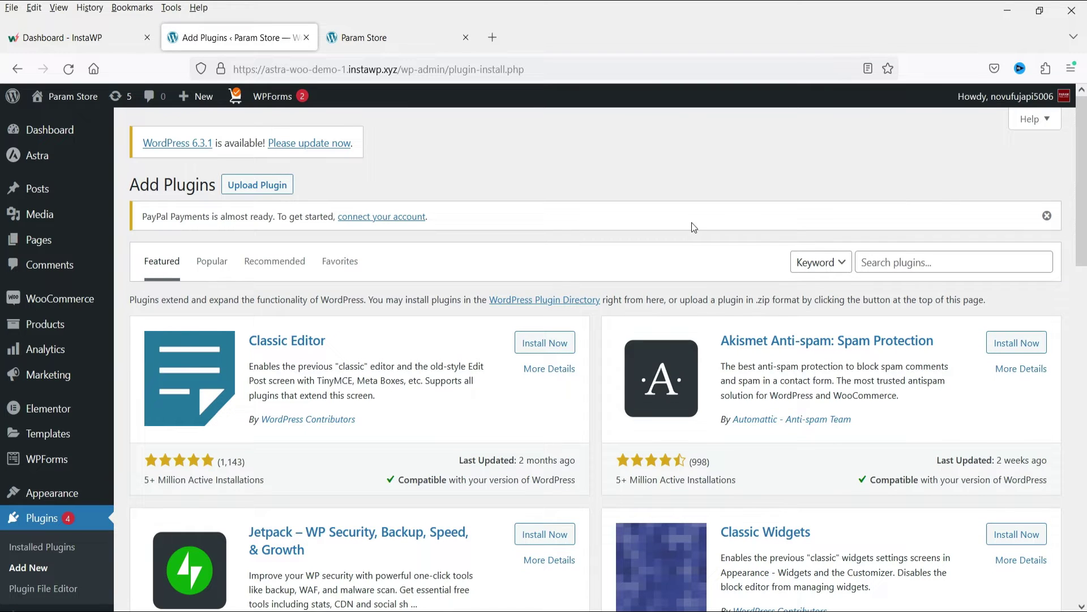
click(242, 190)
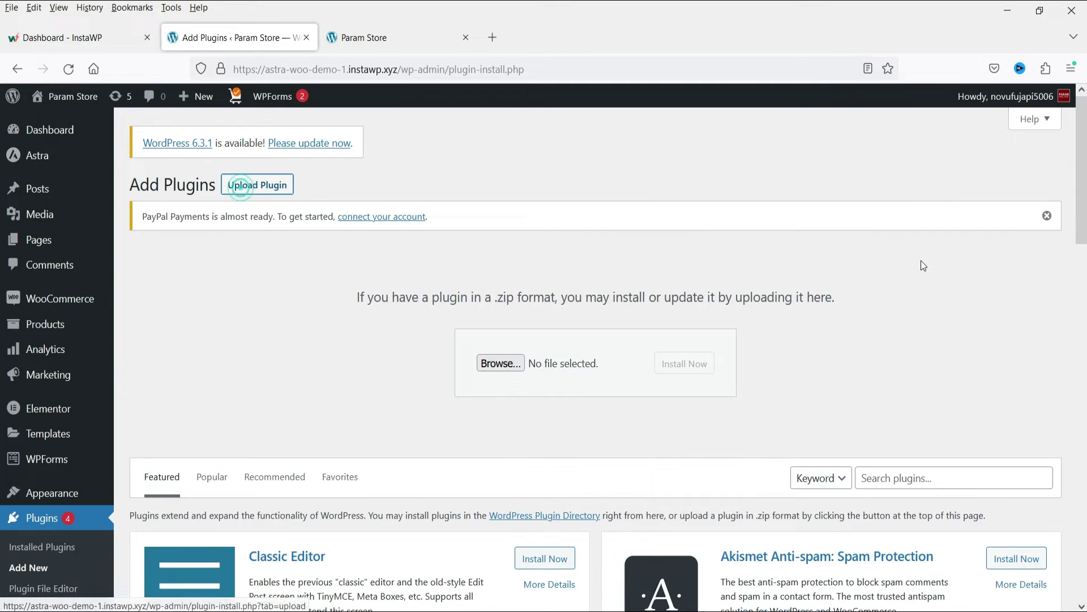
click(502, 363)
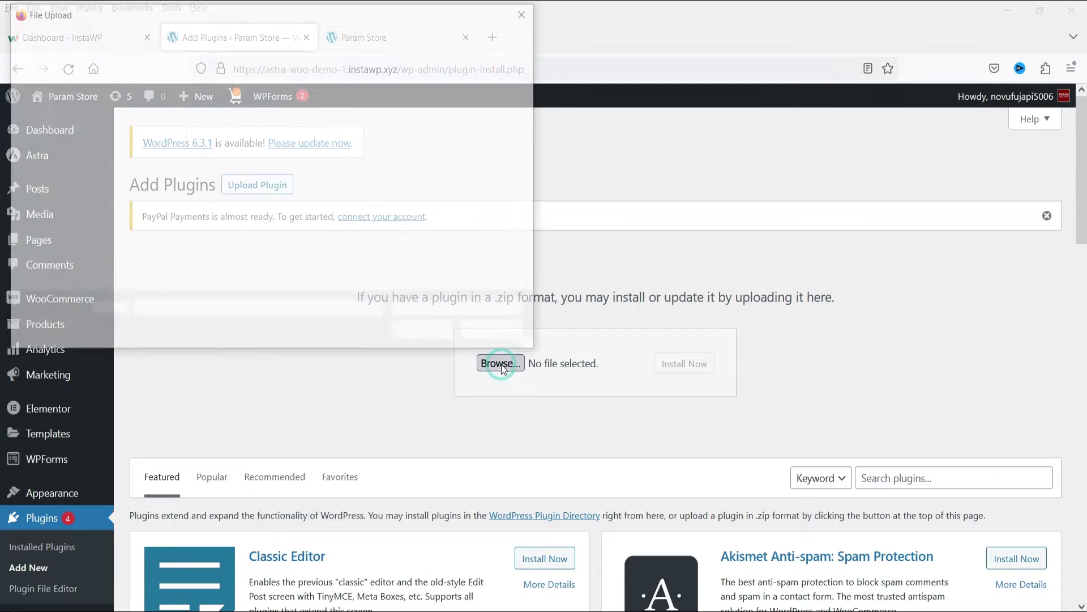
double_click(335, 137)
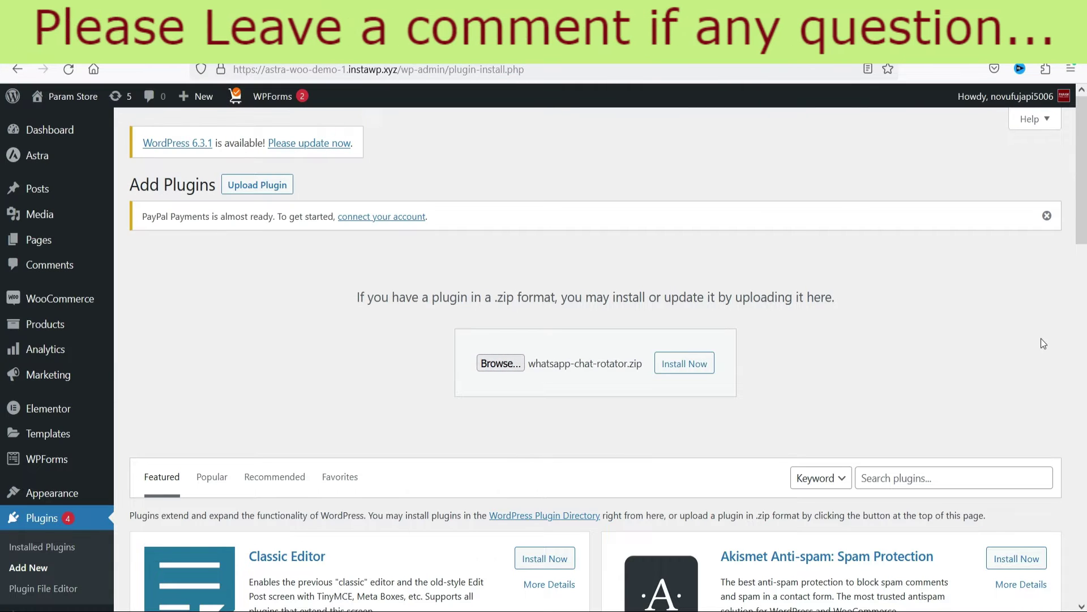
click(686, 367)
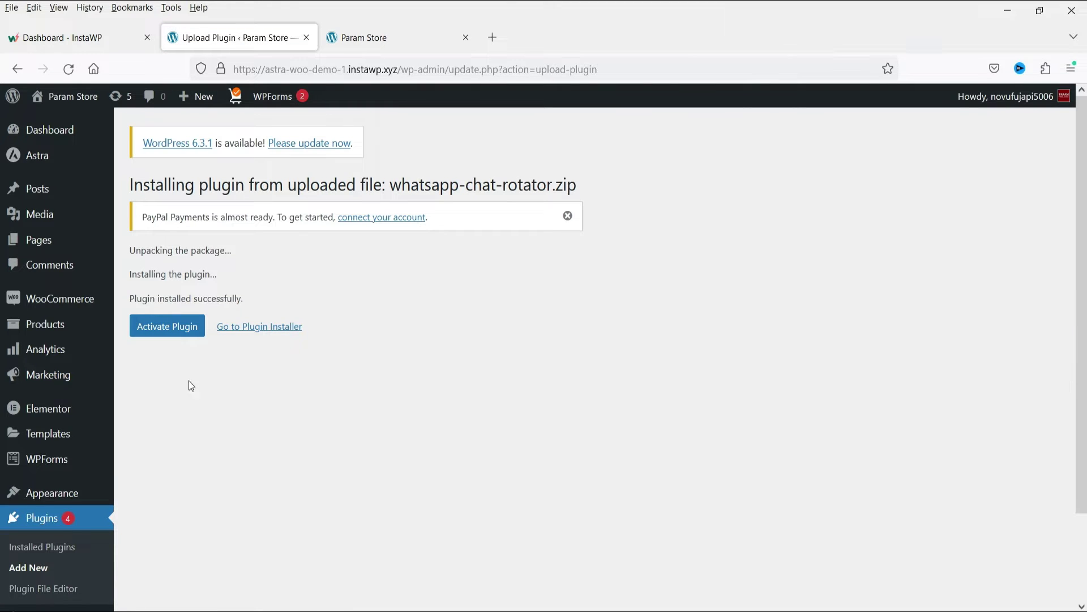
click(166, 332)
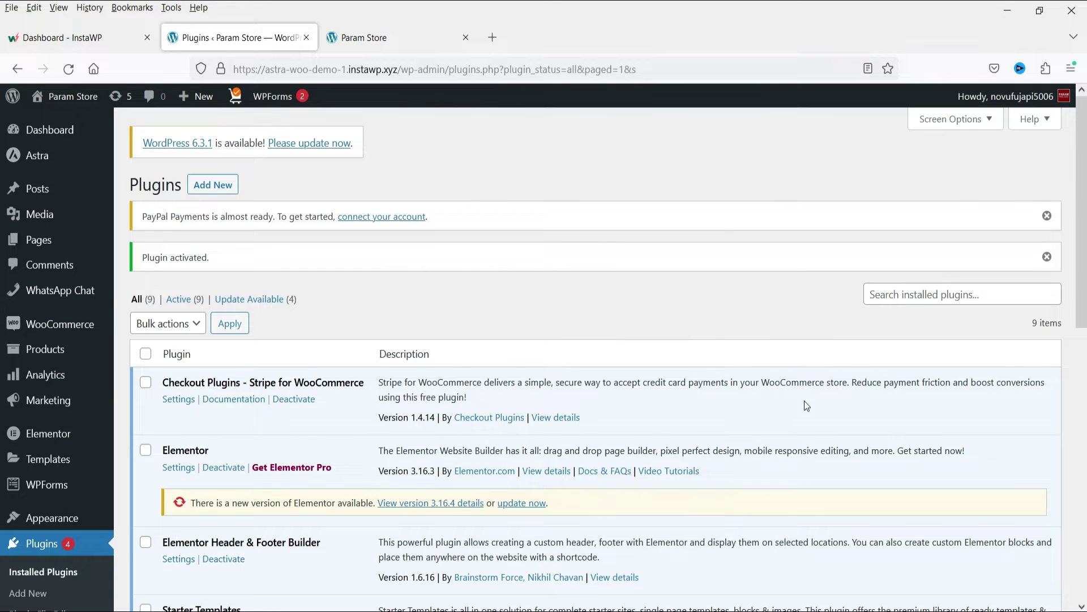
Start a new WhatsApp Chat agent titled 'Support'
click(61, 293)
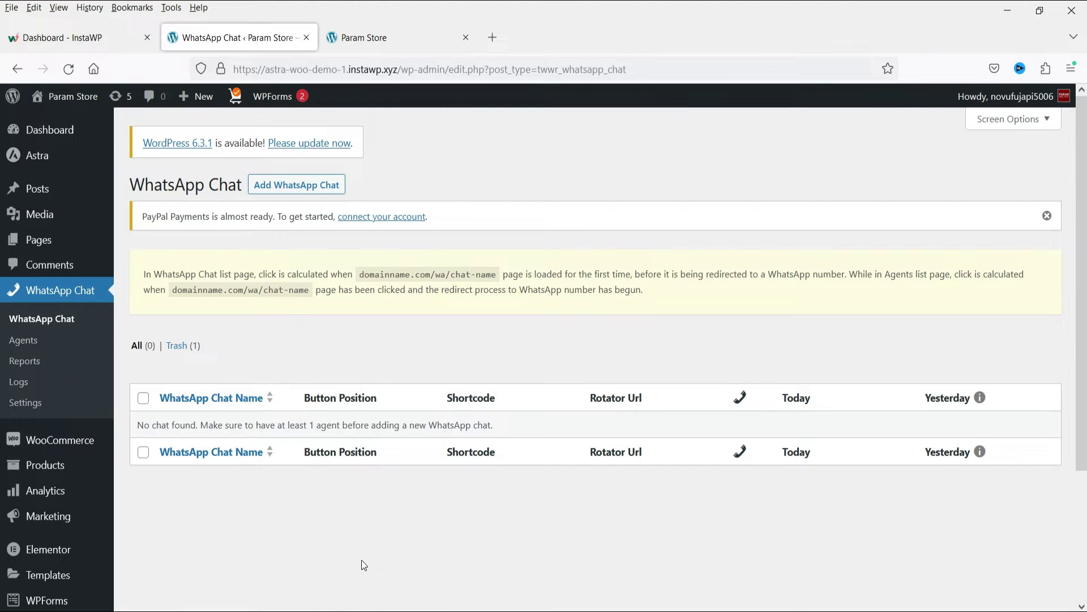
click(25, 344)
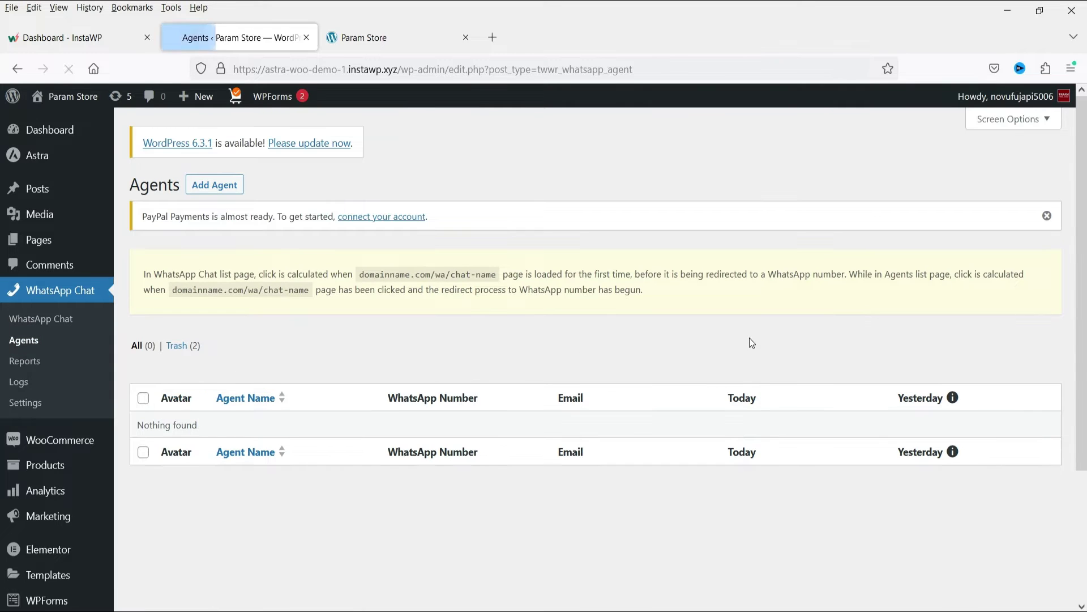
click(224, 187)
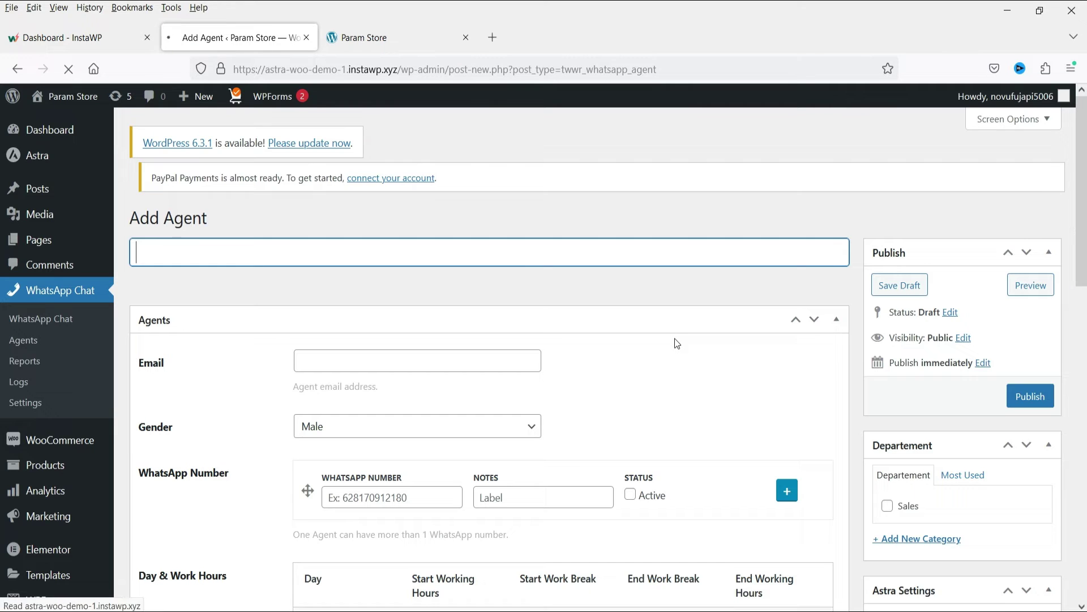
text(Support)
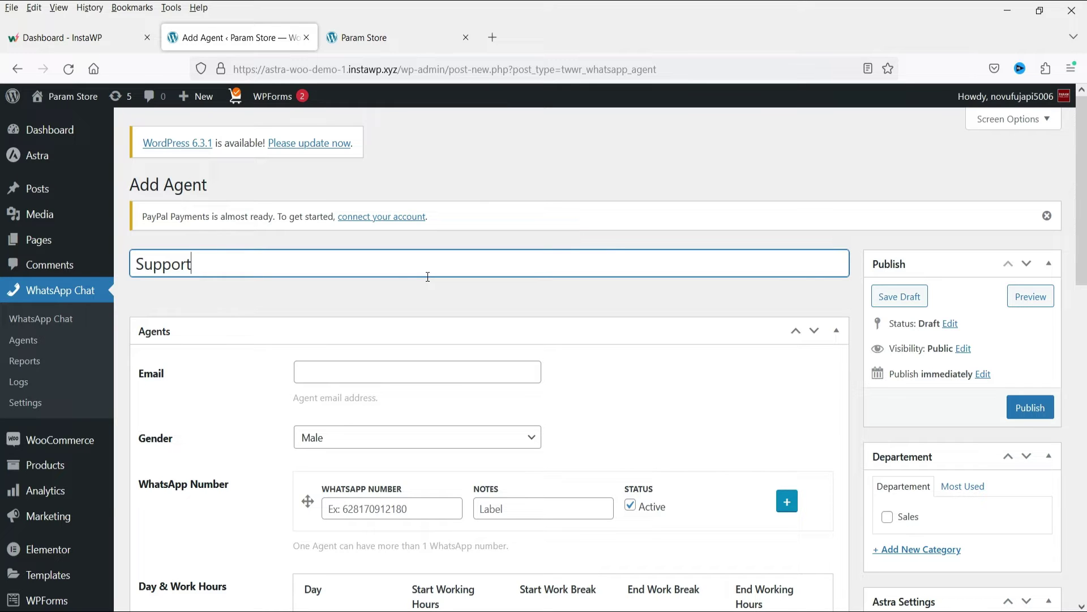
Fill in the agent's support e-mail address and set its gender to Female
click(341, 369)
text(suppo)
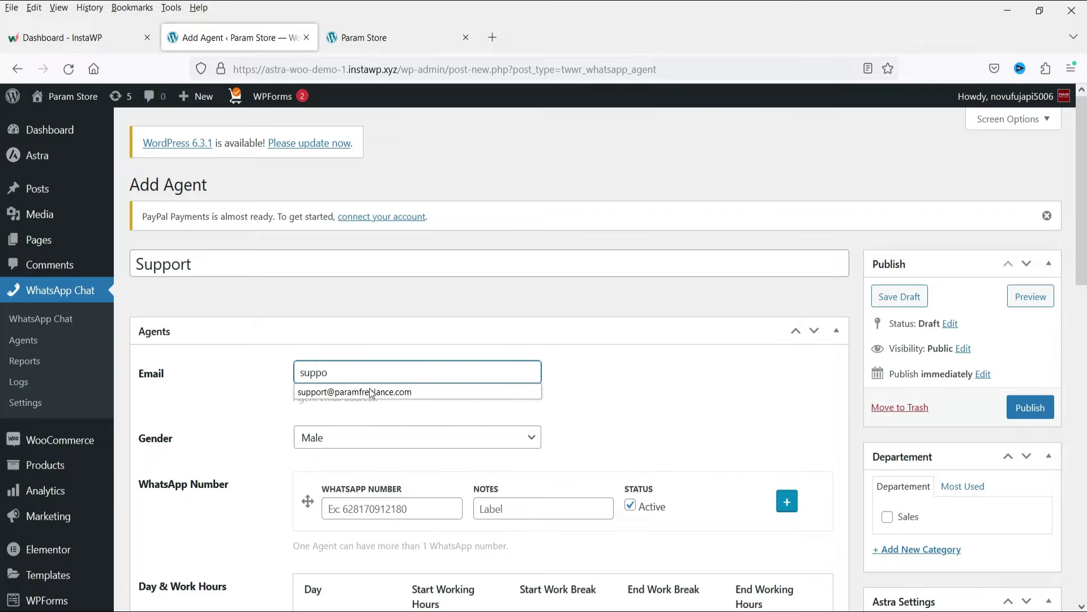
click(371, 391)
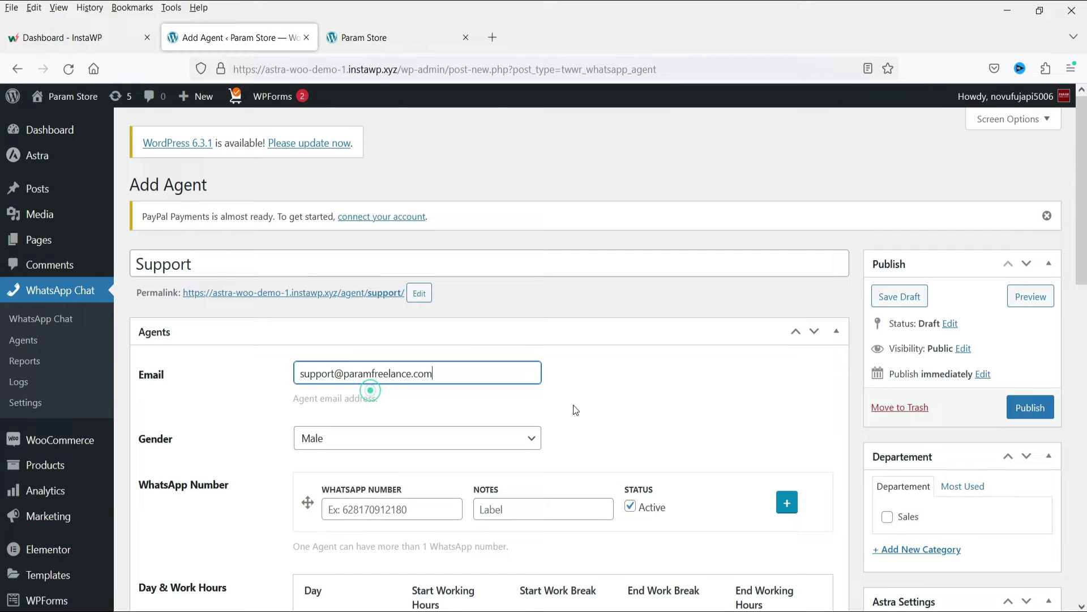
scroll(611, 368, down, 3)
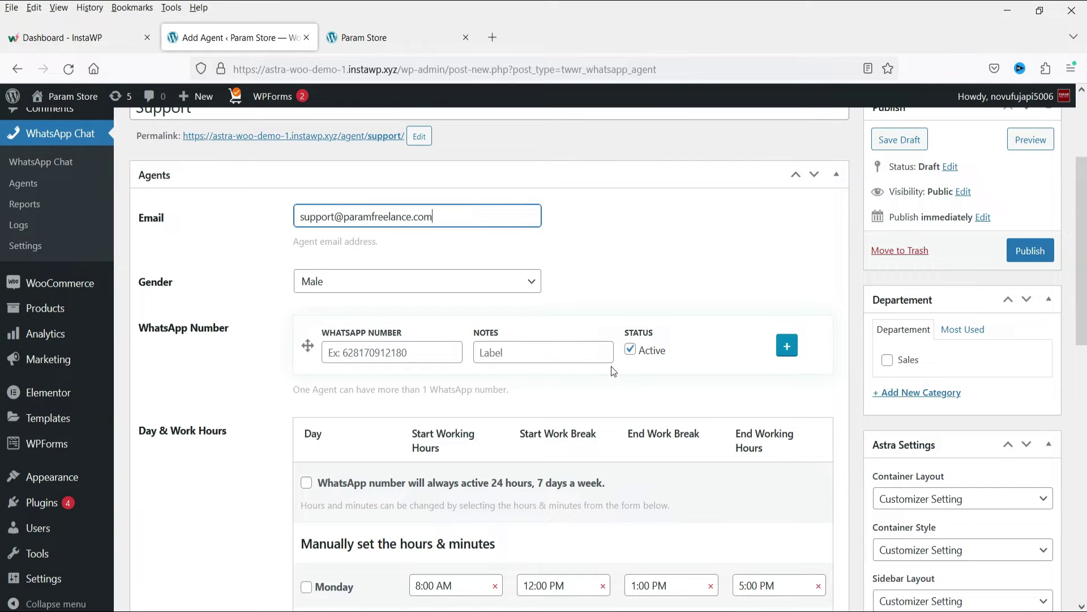
click(394, 293)
click(387, 324)
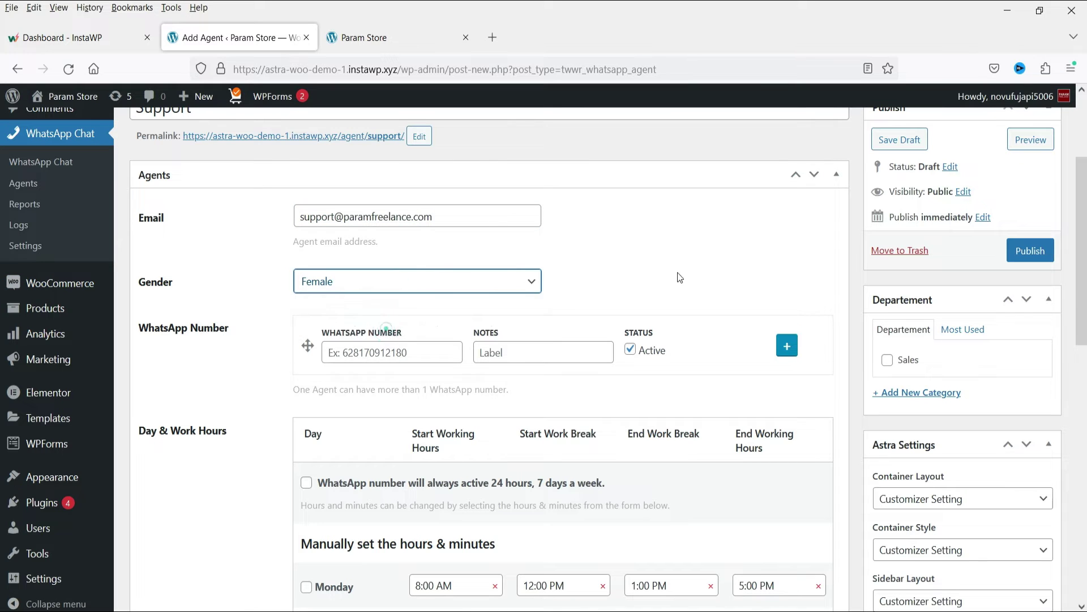
click(361, 353)
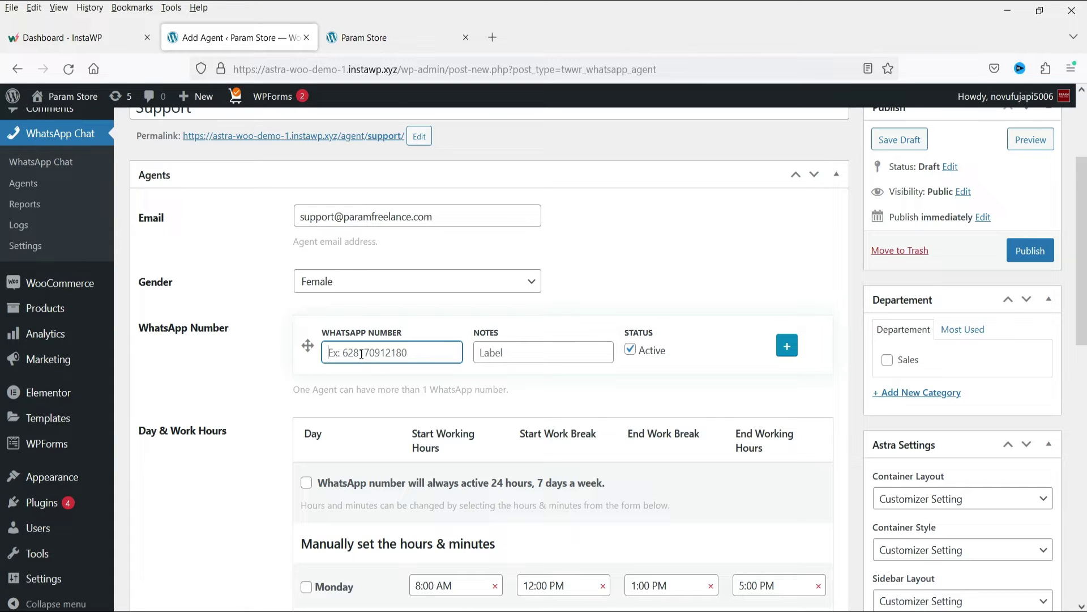
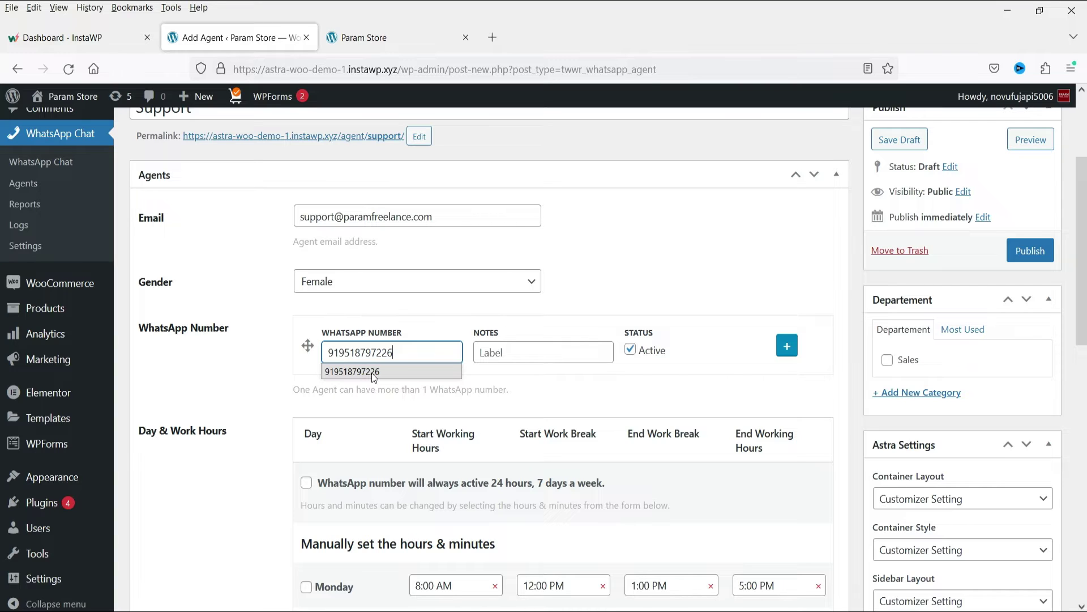
Enter the Support agent's WhatsApp number with the note 'Support', keeping it Active
click(372, 373)
click(528, 354)
text(Support)
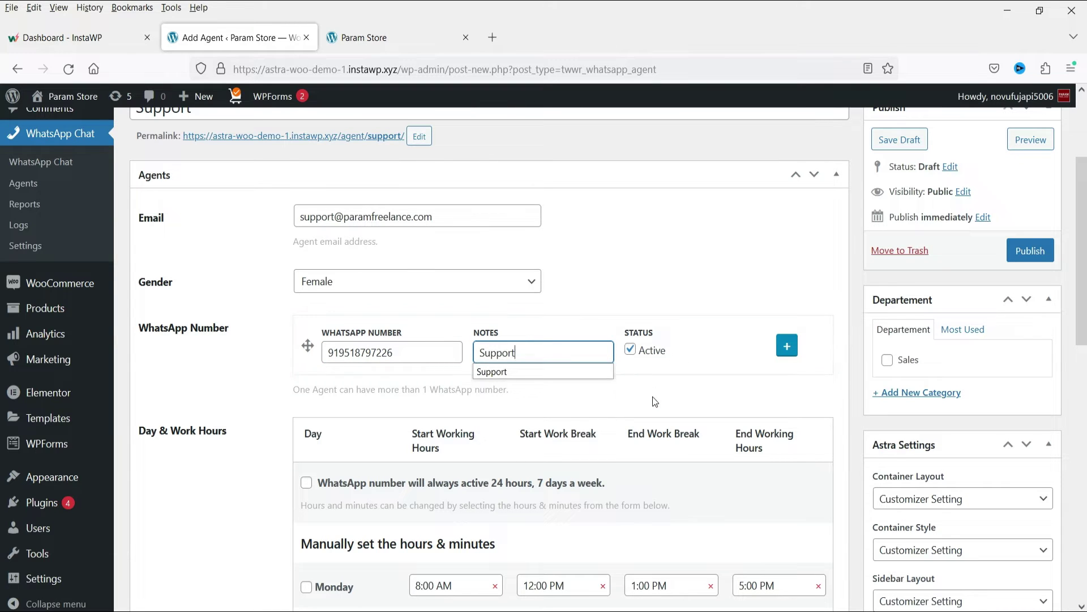
click(654, 400)
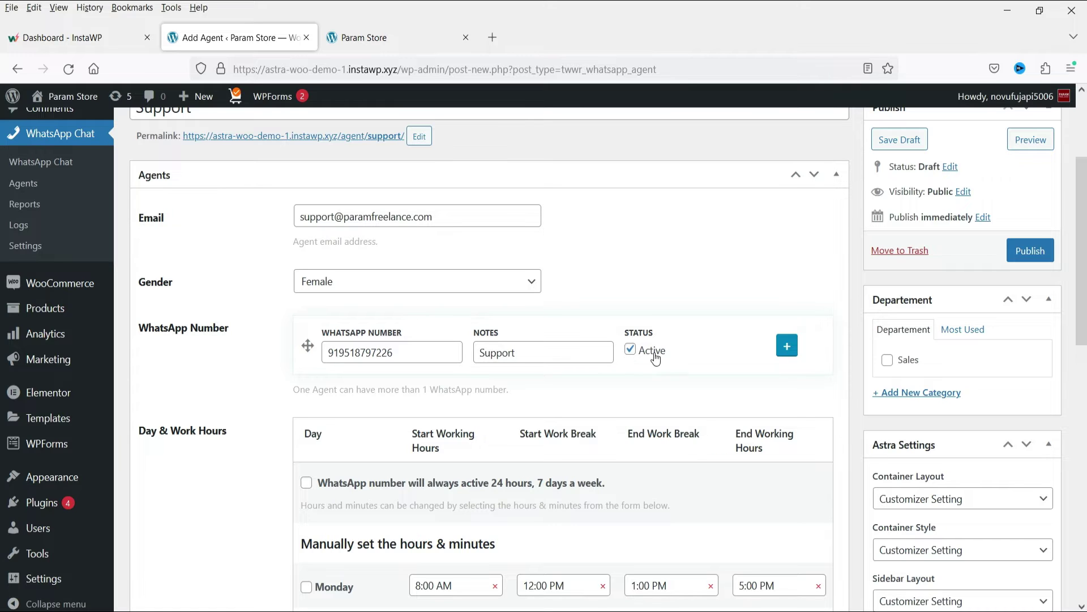
scroll(701, 343, down, 5)
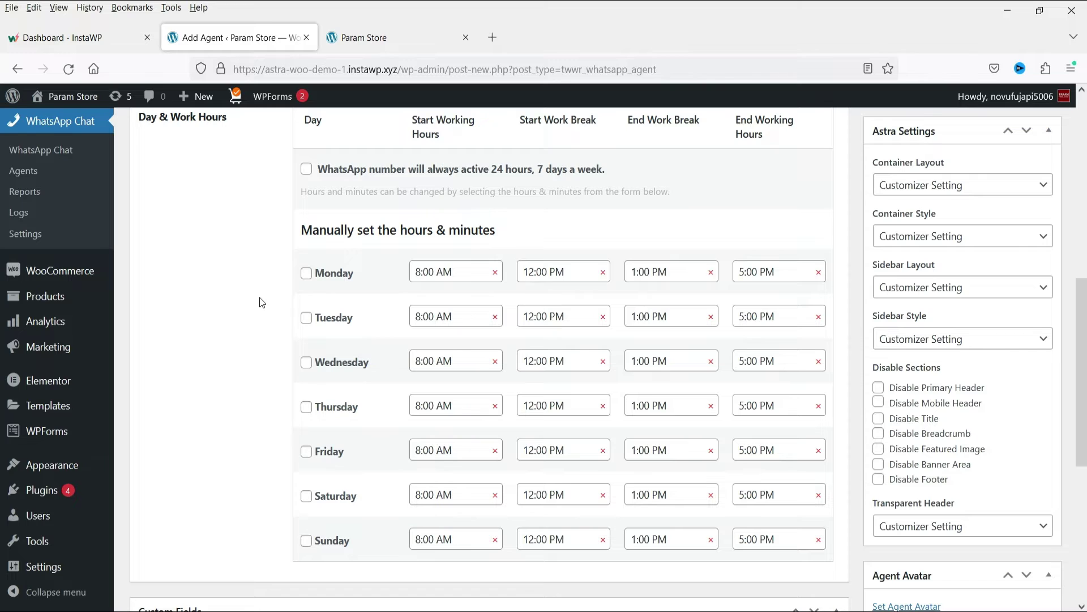
Tick Monday through Saturday as working days in the Day & Work Hours table
click(306, 273)
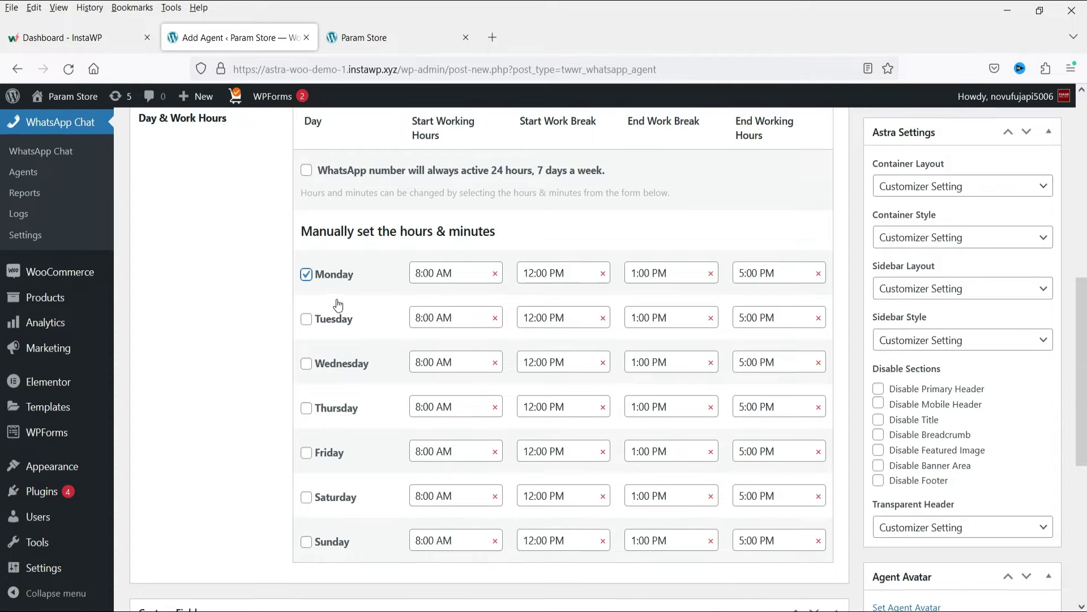
scroll(338, 300, up, 1)
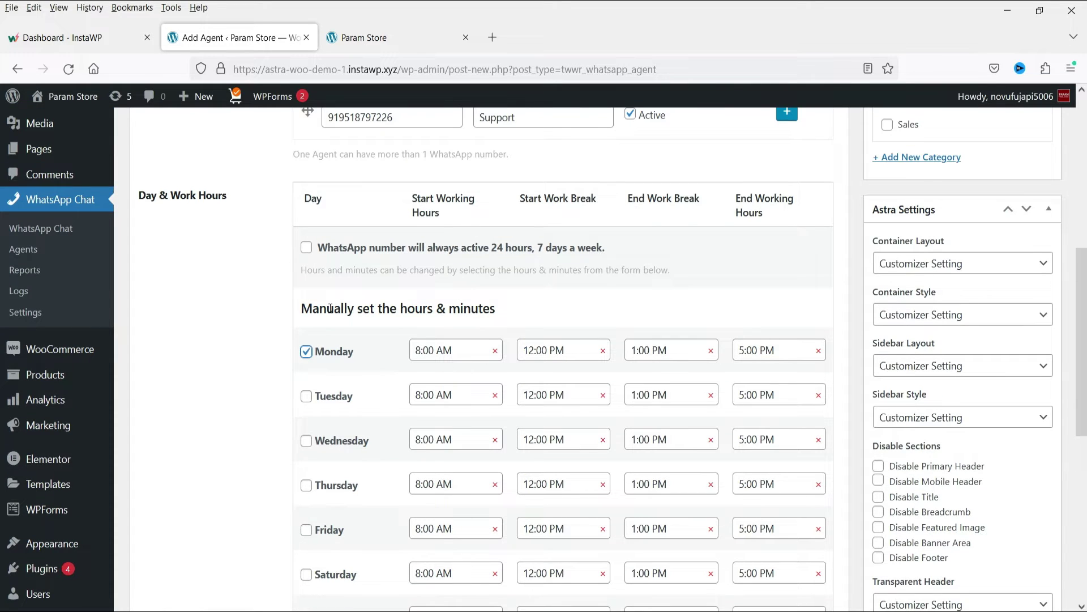
click(306, 395)
click(306, 440)
click(306, 488)
click(306, 530)
click(305, 491)
click(305, 486)
click(306, 574)
scroll(574, 291, down, 2)
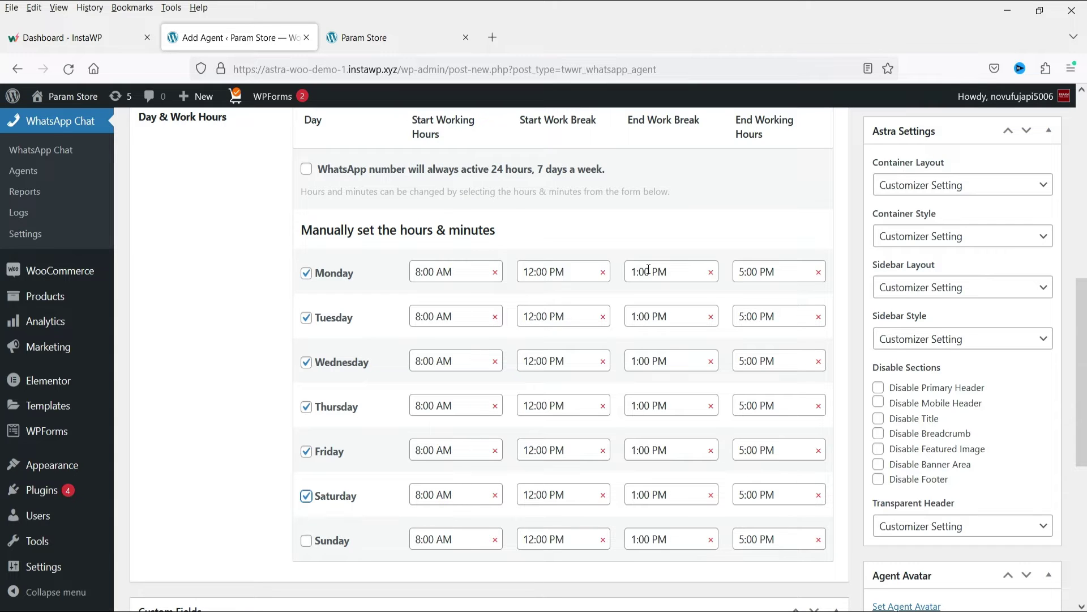
Enable the option keeping the WhatsApp number active 24 hours, 7 days a week
click(461, 274)
click(307, 169)
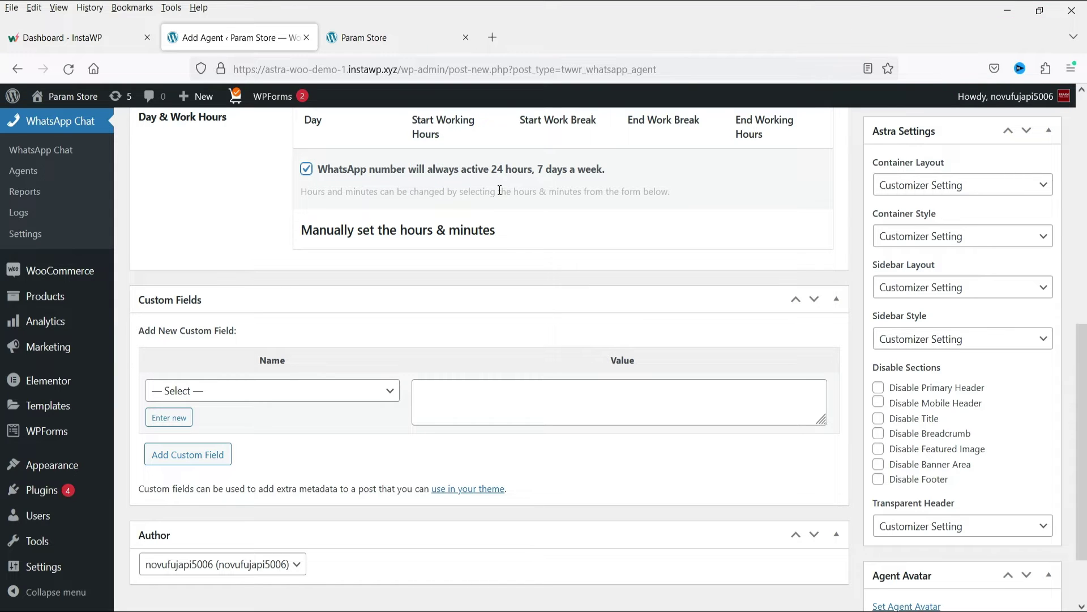
scroll(526, 239, up, 2)
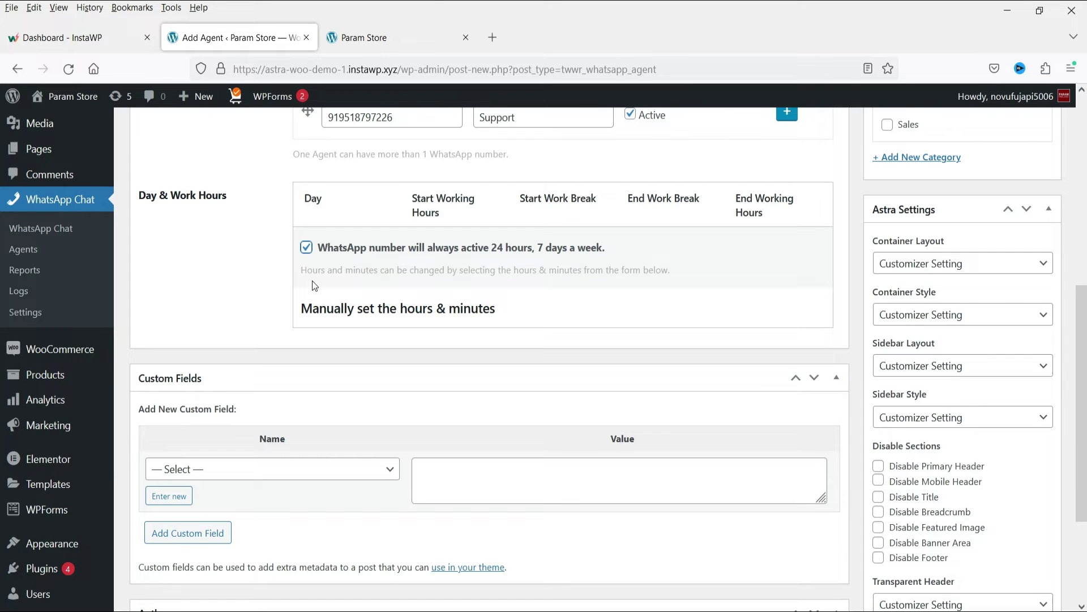
scroll(460, 233, up, 5)
scroll(1013, 265, down, 7)
Add a new 'Support' department category and tick it for the agent
scroll(1014, 265, up, 4)
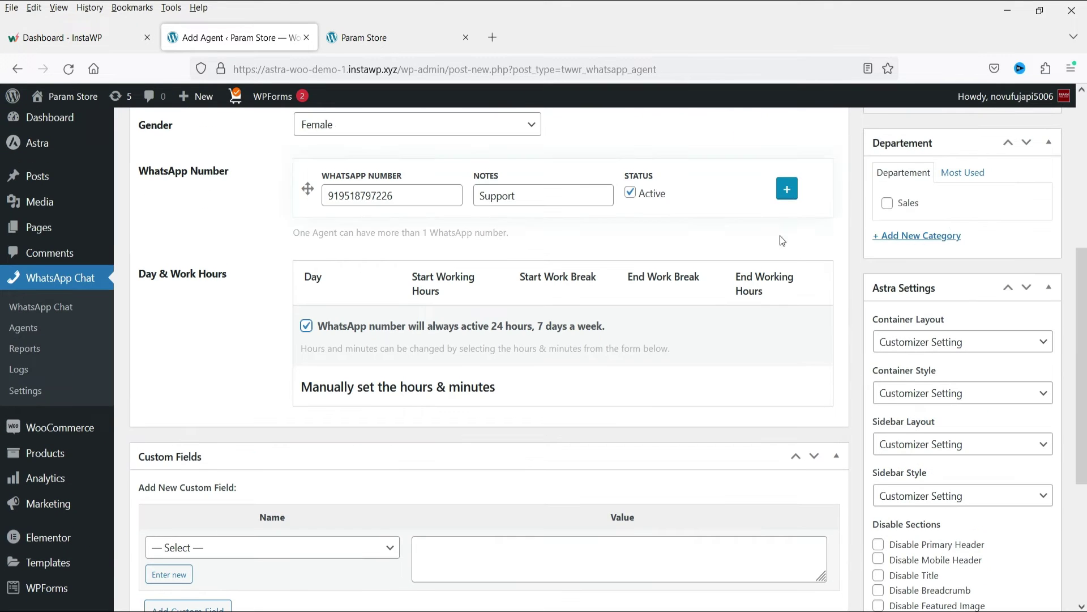
click(917, 238)
text(Su)
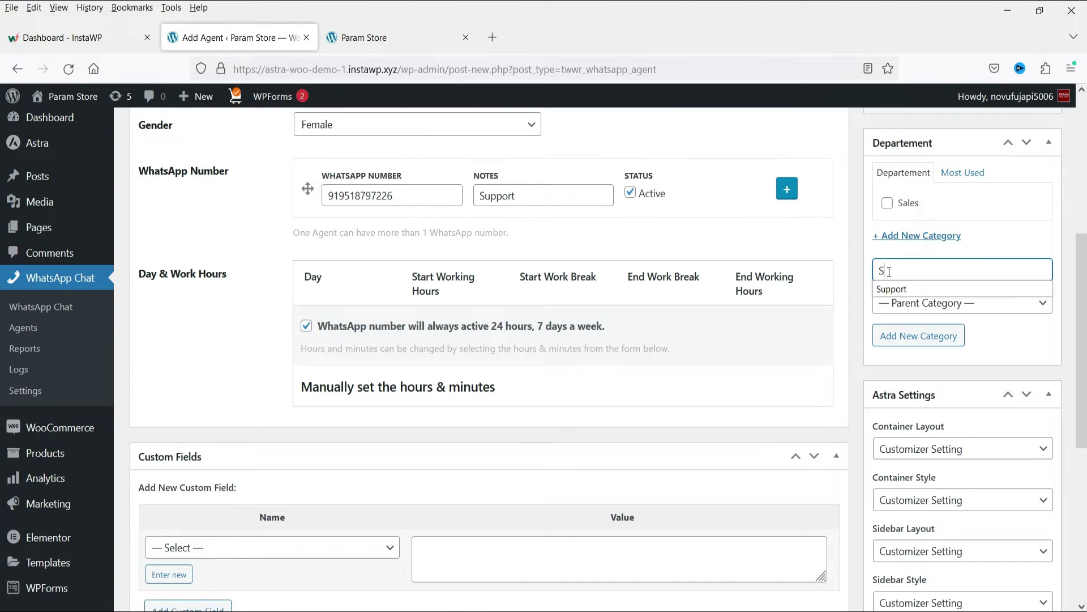
text(pport)
key(Return)
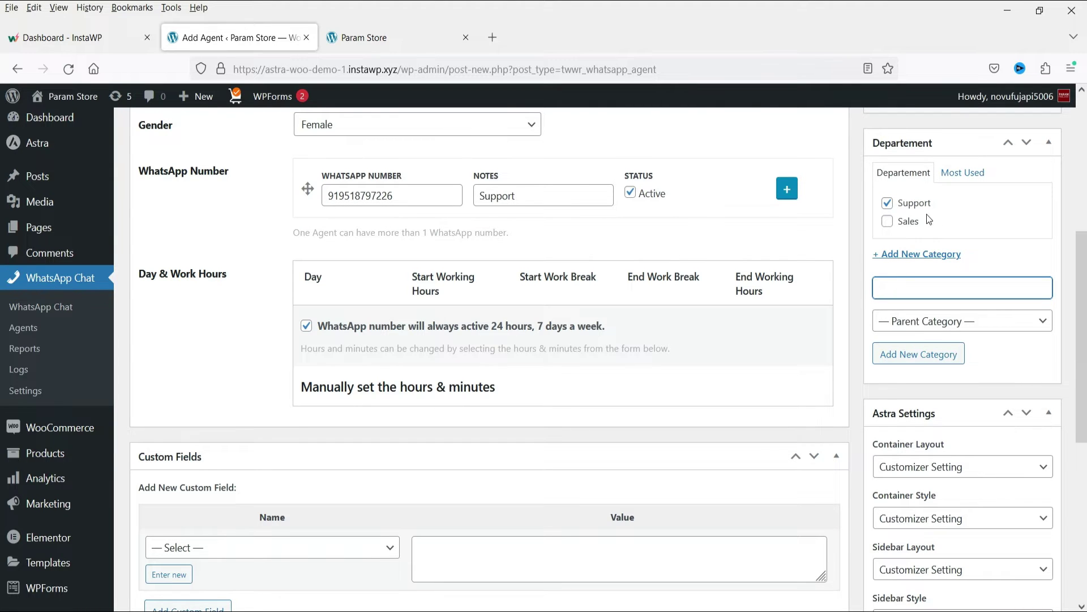
scroll(779, 204, down, 6)
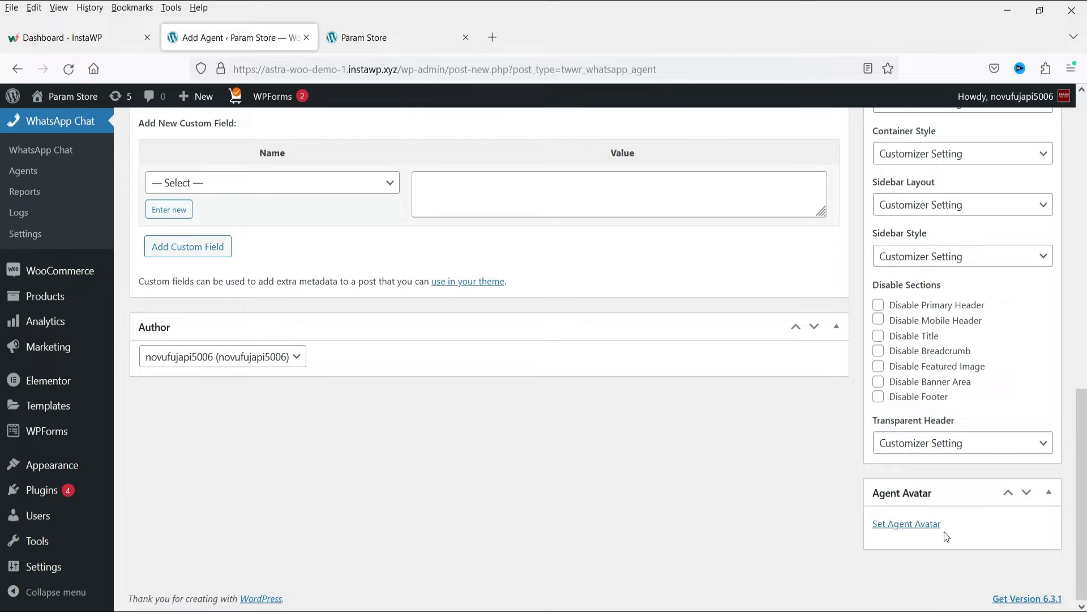
Set the blonde woman photo from the media library as the agent avatar
click(914, 526)
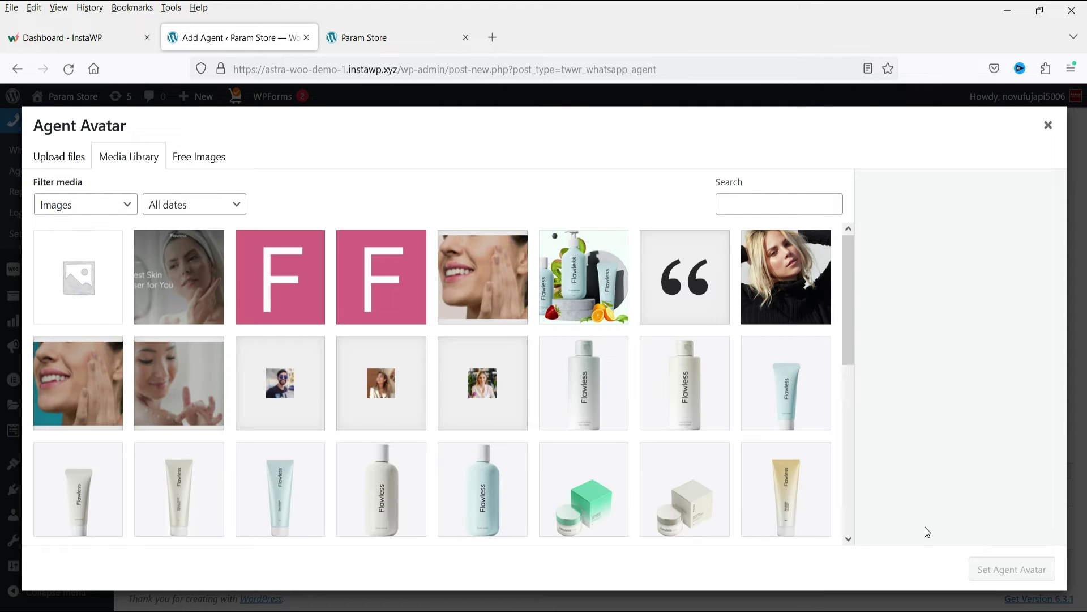
scroll(729, 299, down, 5)
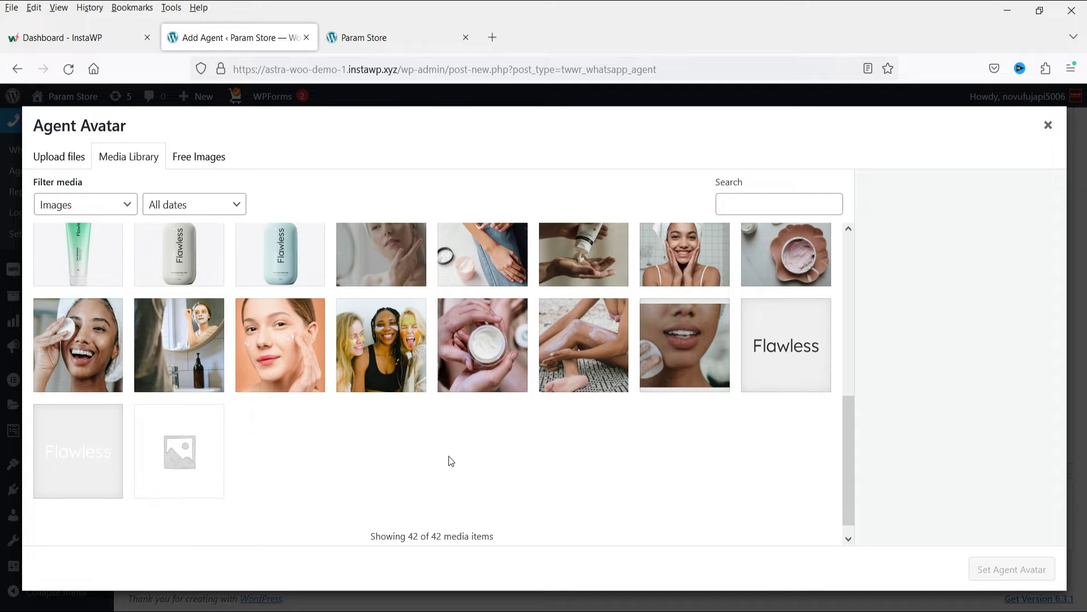
scroll(782, 344, up, 10)
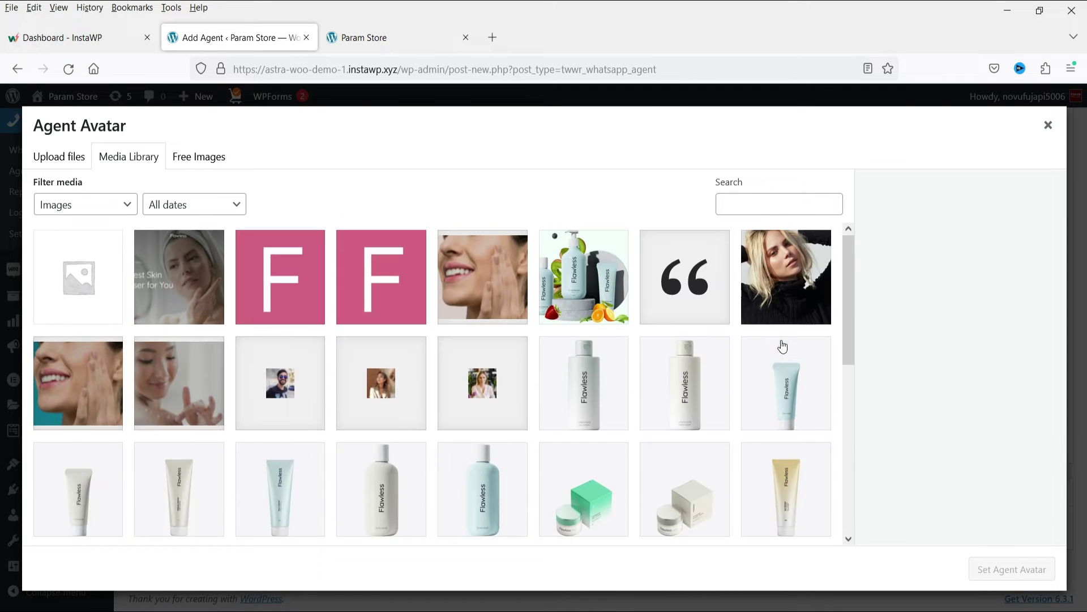
click(789, 273)
click(1012, 570)
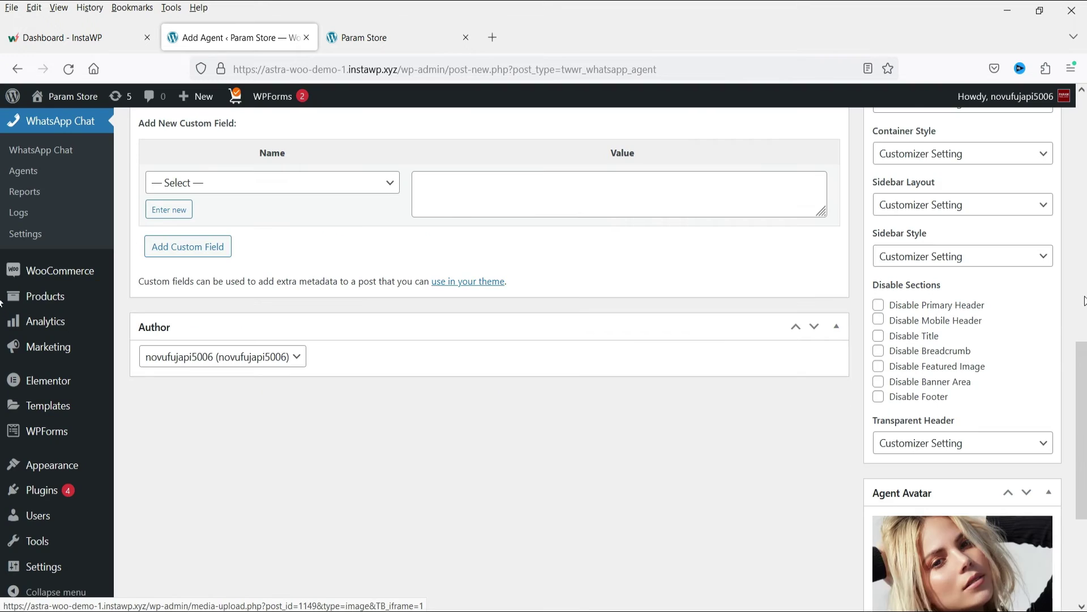
Publish the Support agent and view it in the WhatsApp Chat Agents list
scroll(698, 291, down, 4)
scroll(736, 402, up, 10)
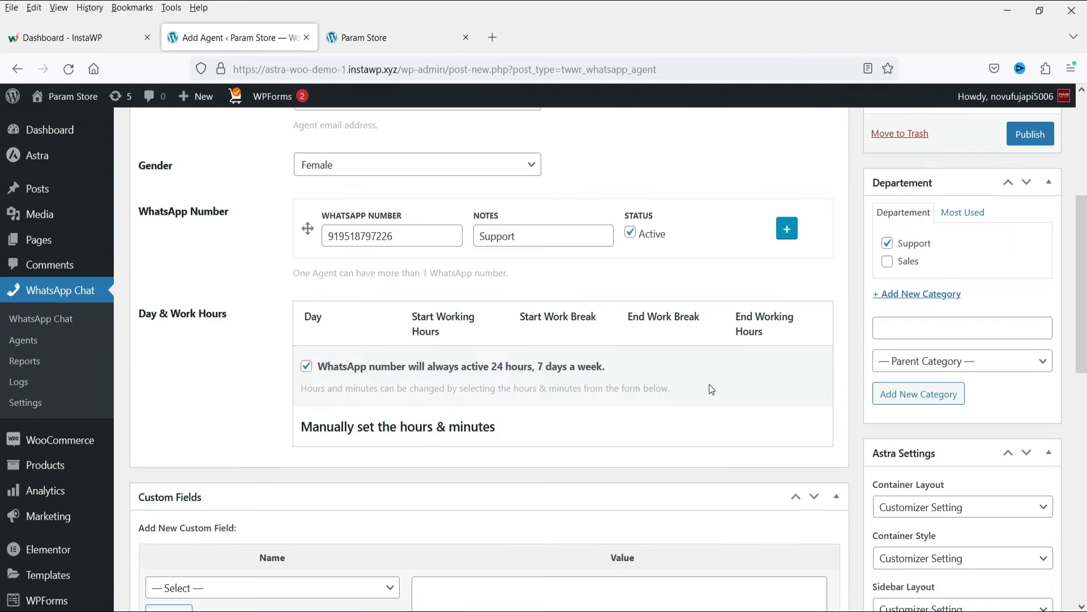
click(1030, 369)
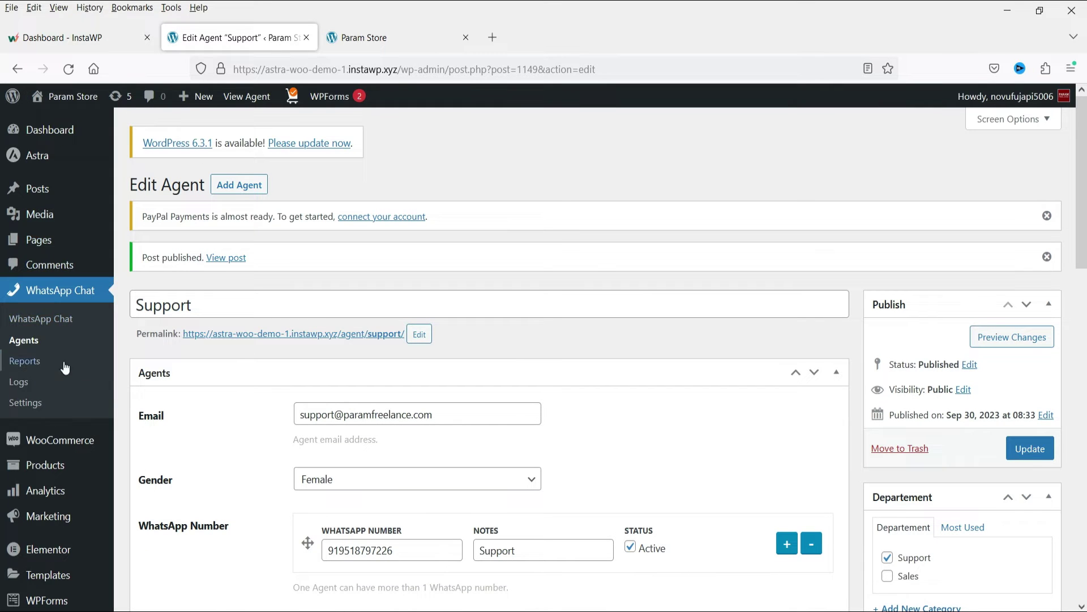
click(24, 340)
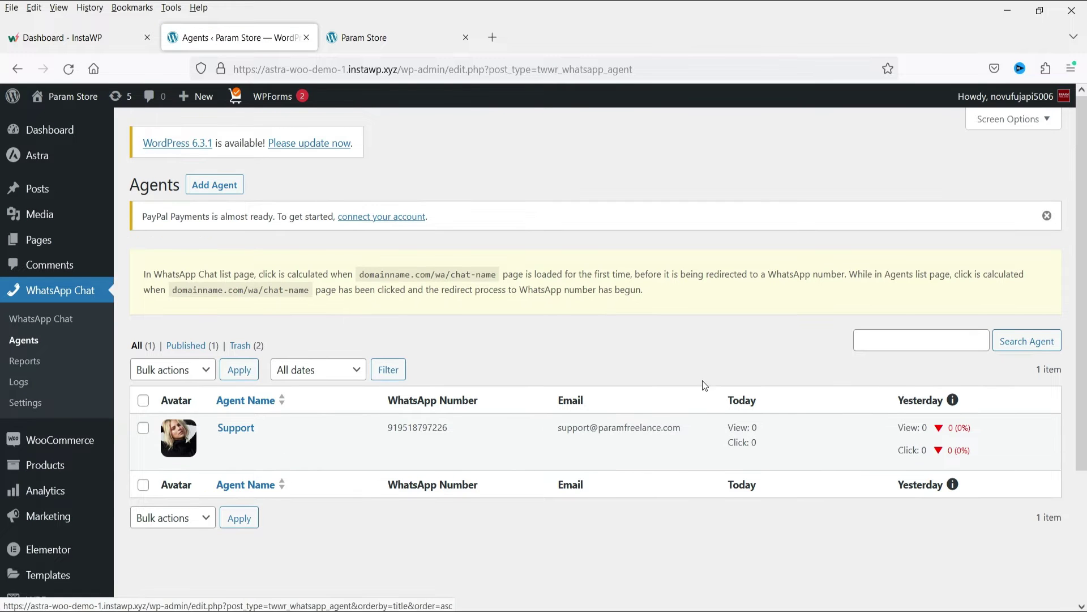
Create a new agent titled Sales, fill in its e-mail, and set gender to Female
click(230, 188)
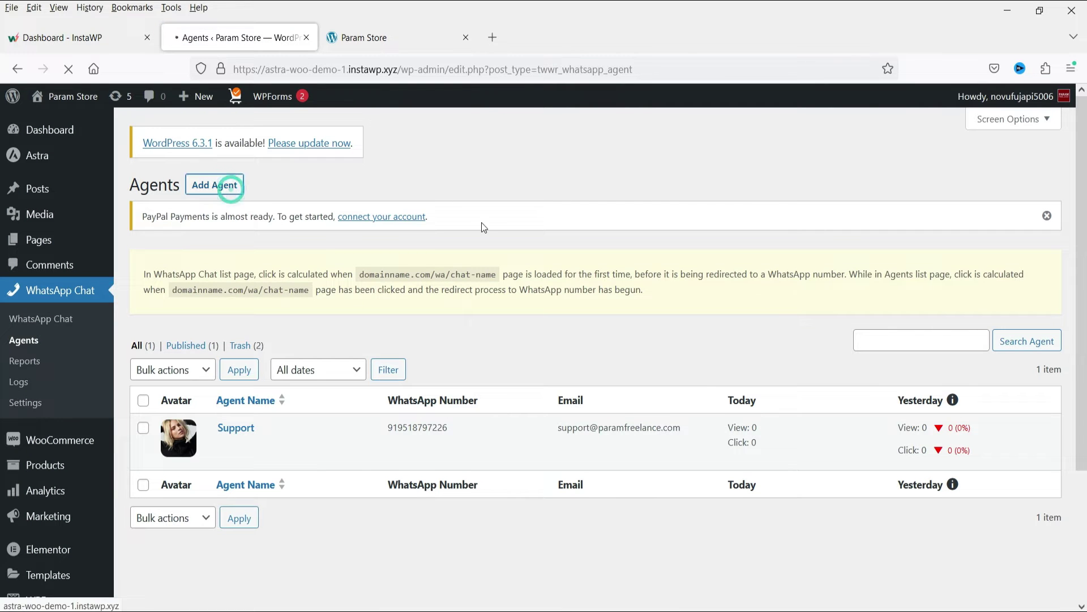
text(Sales)
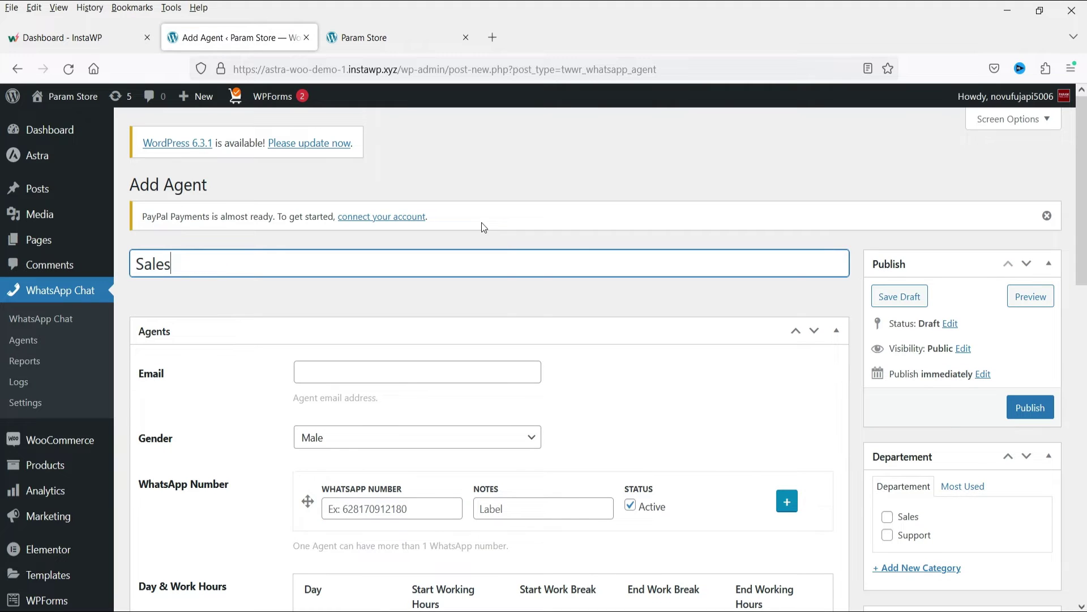
click(340, 368)
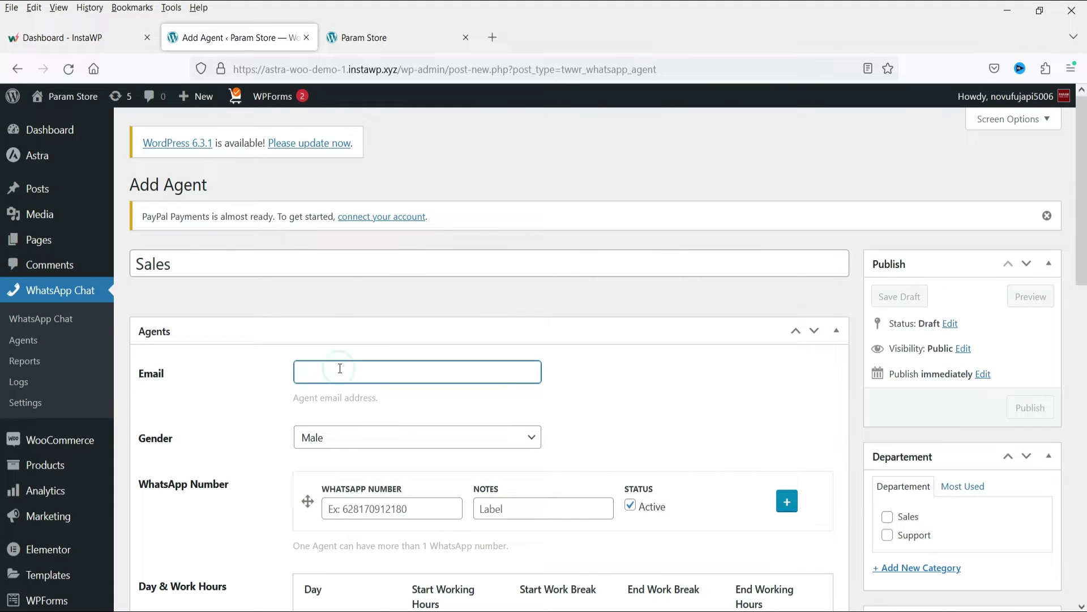
text(info)
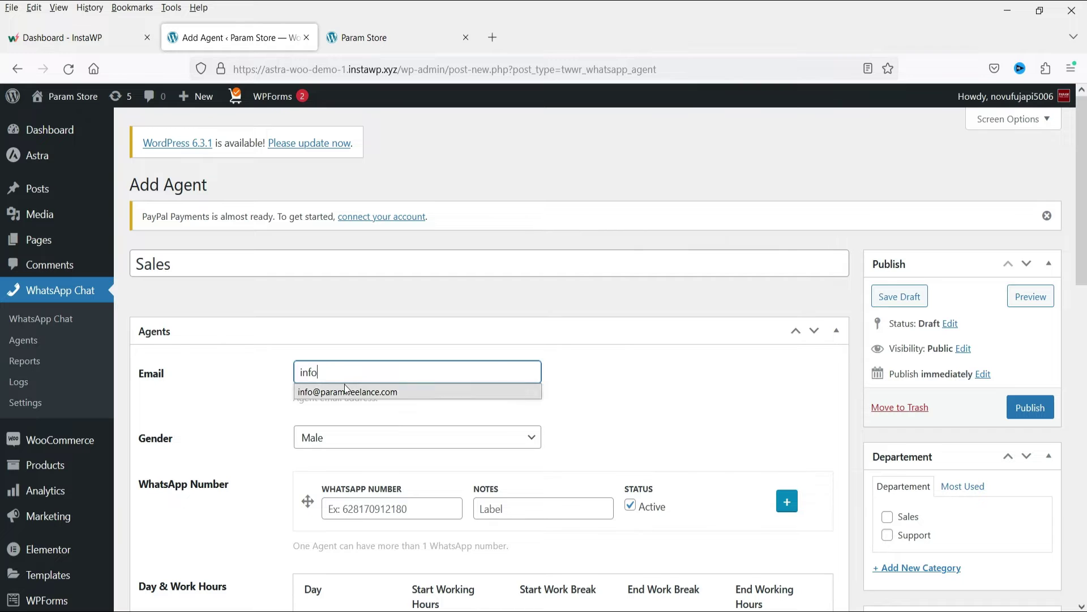
click(347, 392)
click(350, 439)
click(346, 461)
key(Down)
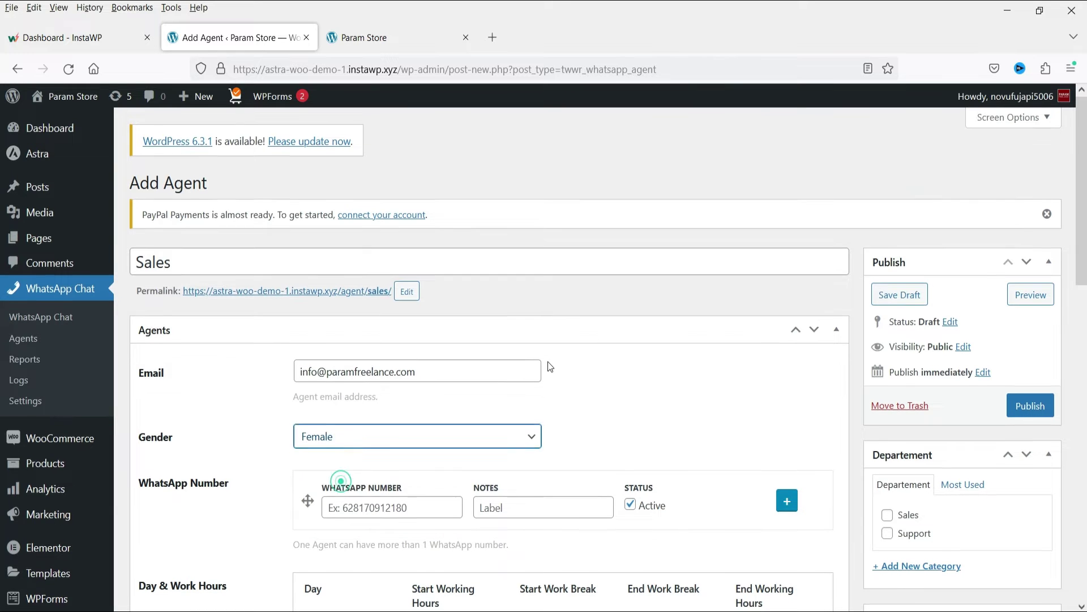
Enter the agent's WhatsApp number with the note Sales and make it available 24/7
scroll(548, 361, down, 3)
click(402, 347)
text(91)
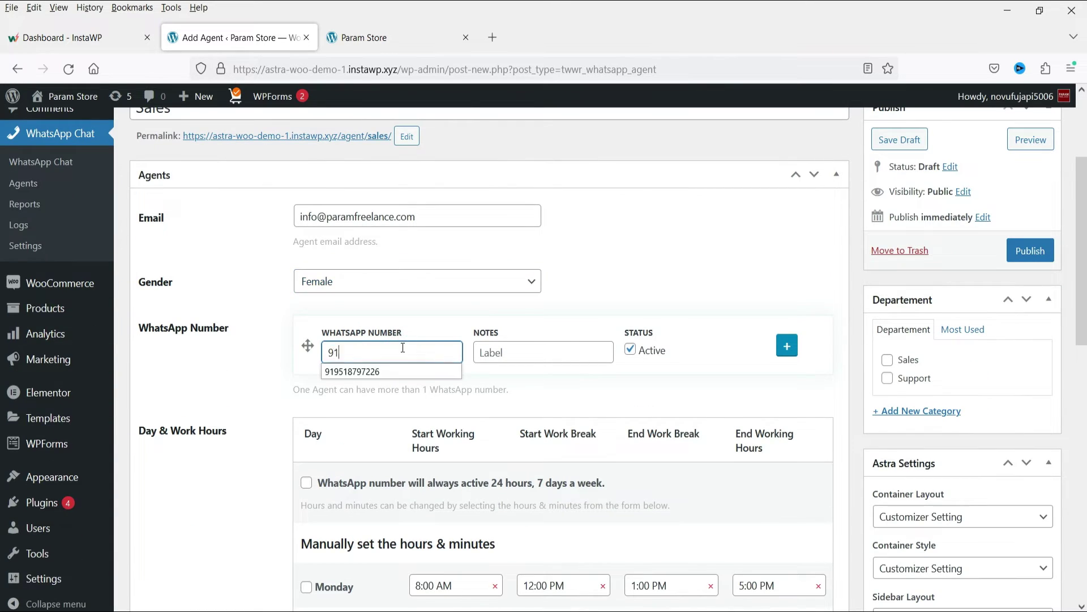
text(5555555555)
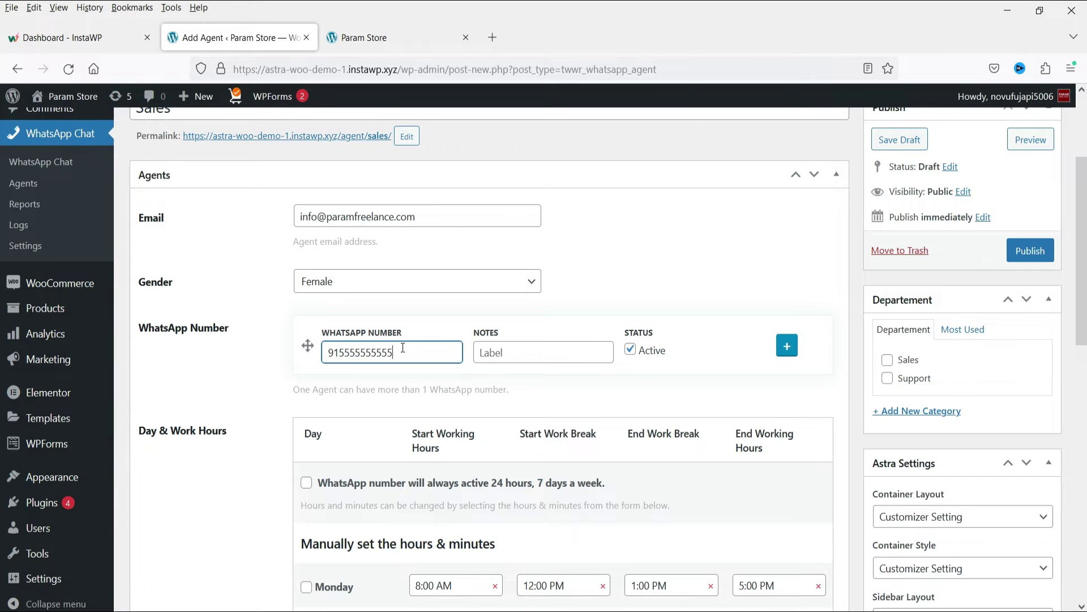
click(547, 351)
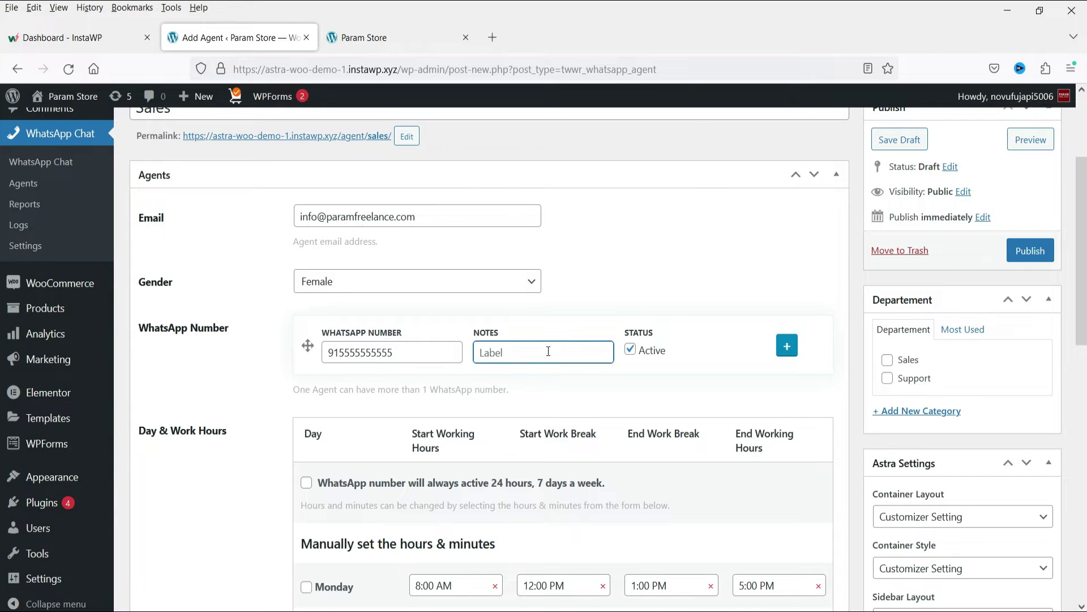
text(Sales)
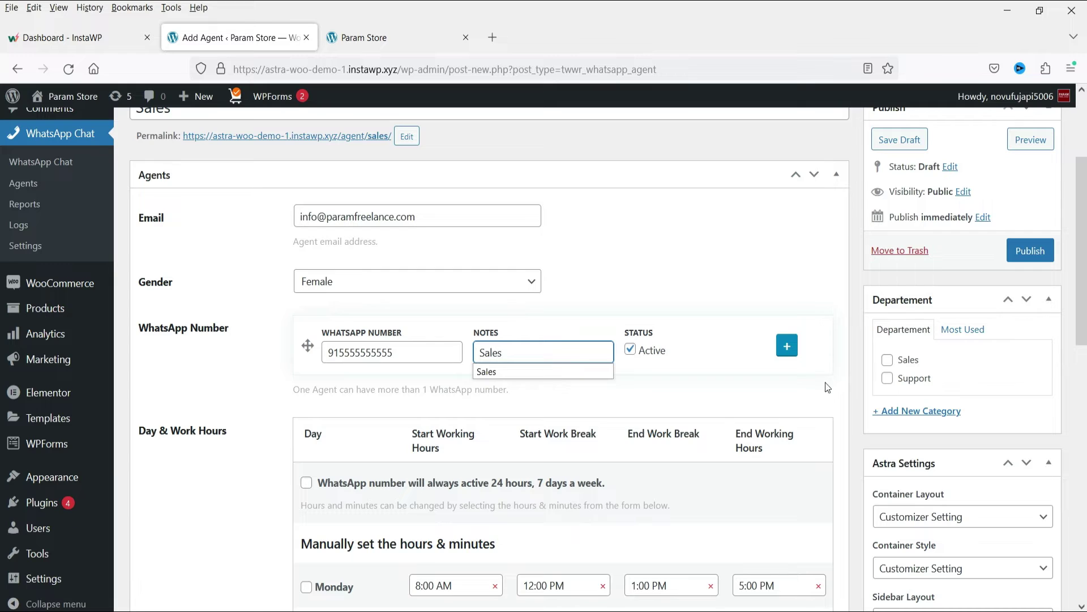
scroll(658, 356, down, 2)
scroll(658, 356, down, 1)
click(306, 326)
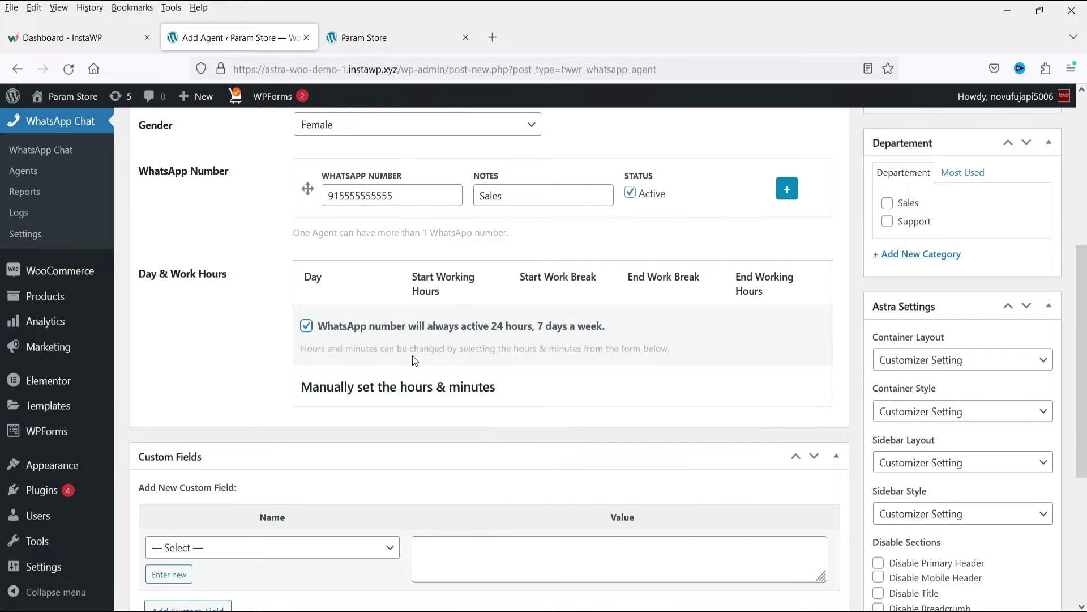
Set the face-cream woman photo as the avatar and tick the Sales department
scroll(976, 360, down, 5)
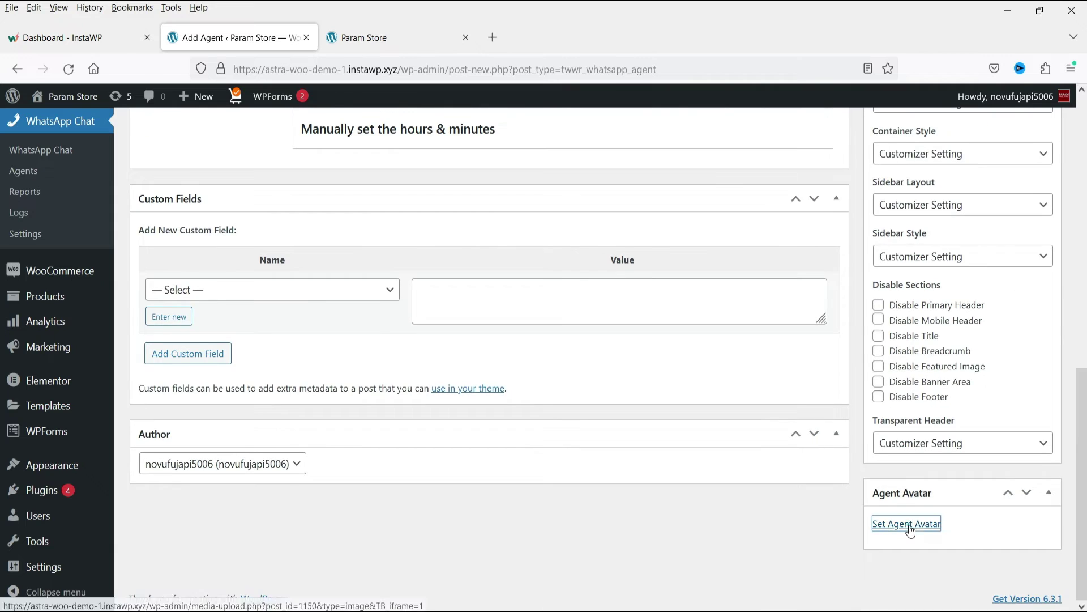
click(906, 524)
scroll(340, 300, down, 1)
scroll(340, 300, down, 4)
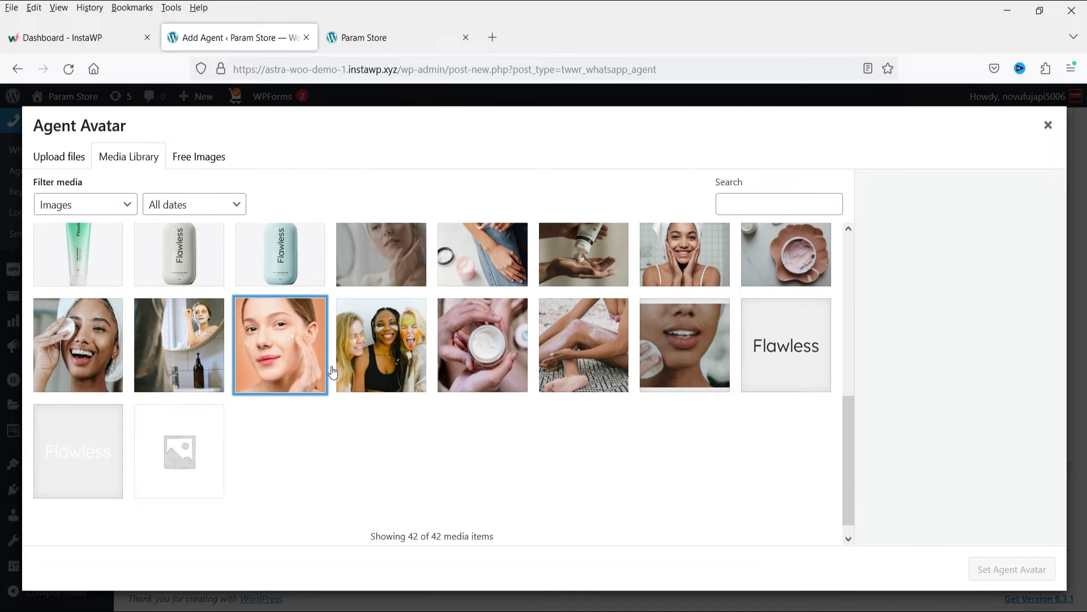
click(280, 343)
click(1012, 568)
scroll(745, 309, down, 4)
scroll(1001, 355, up, 10)
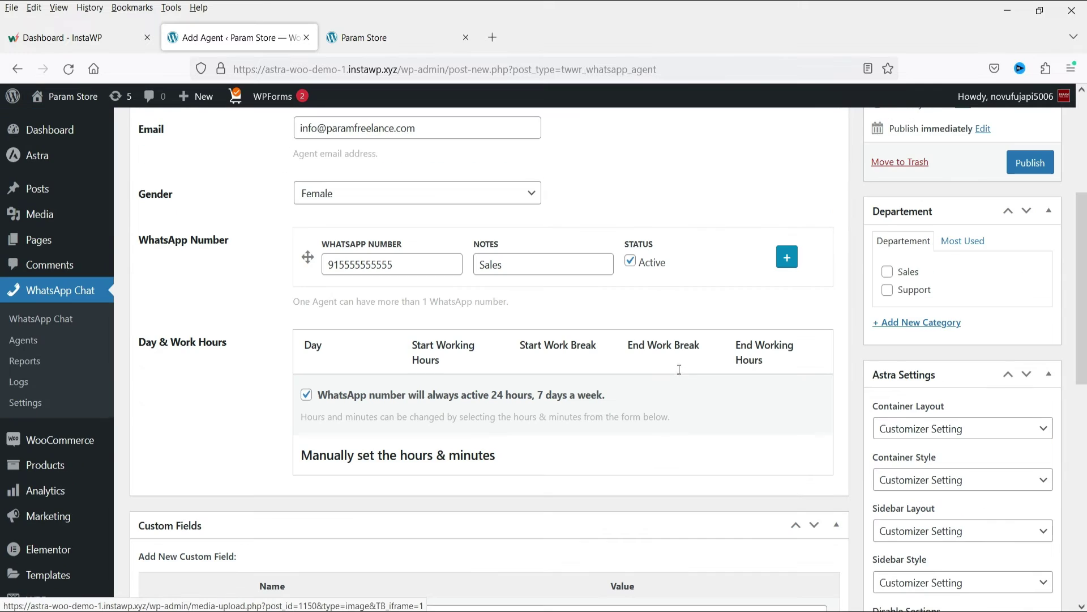
click(888, 272)
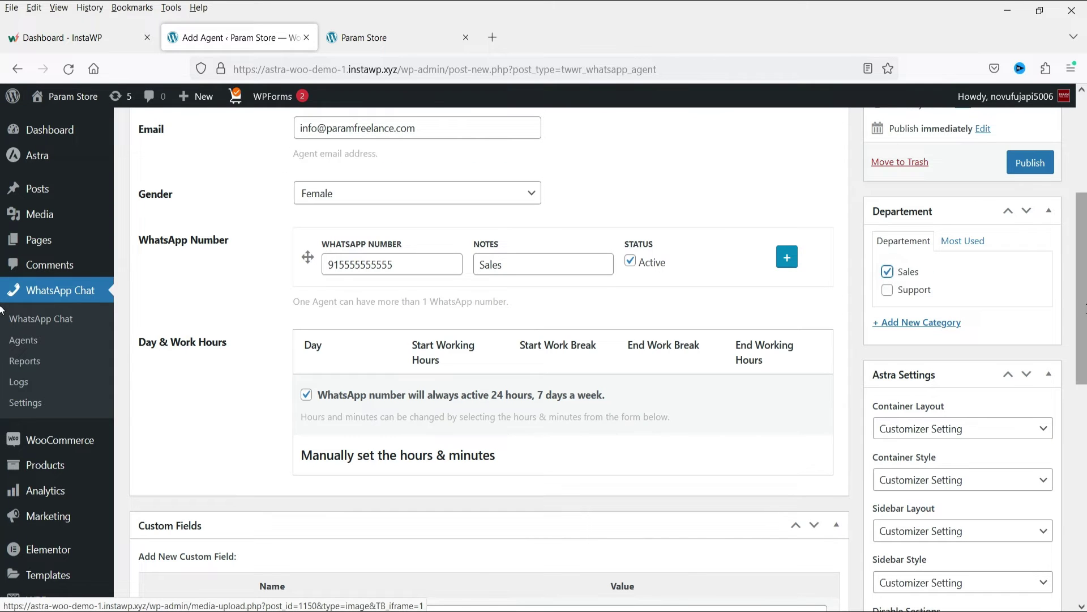
Publish the Sales agent and go to the empty WhatsApp Chat list page
click(1032, 163)
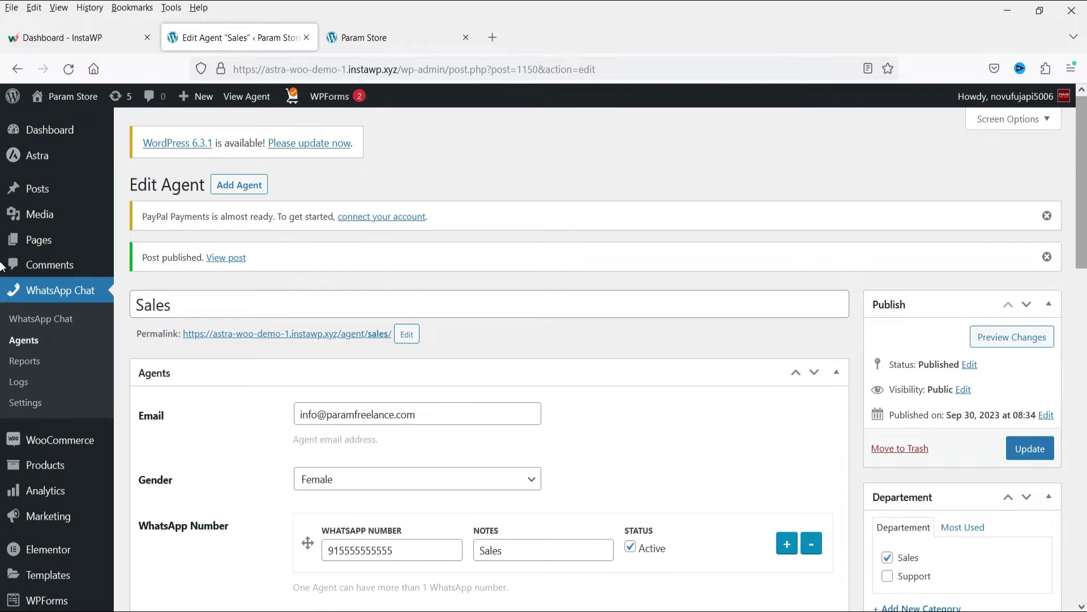
click(50, 323)
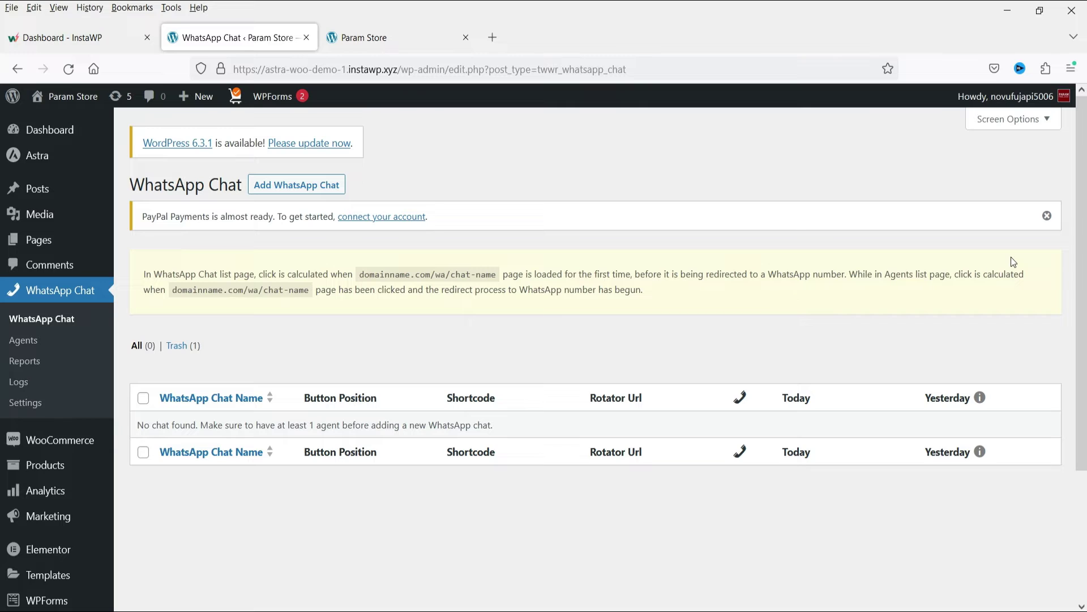
Add a WhatsApp chat titled Support and look over its default button and greeting texts
click(281, 191)
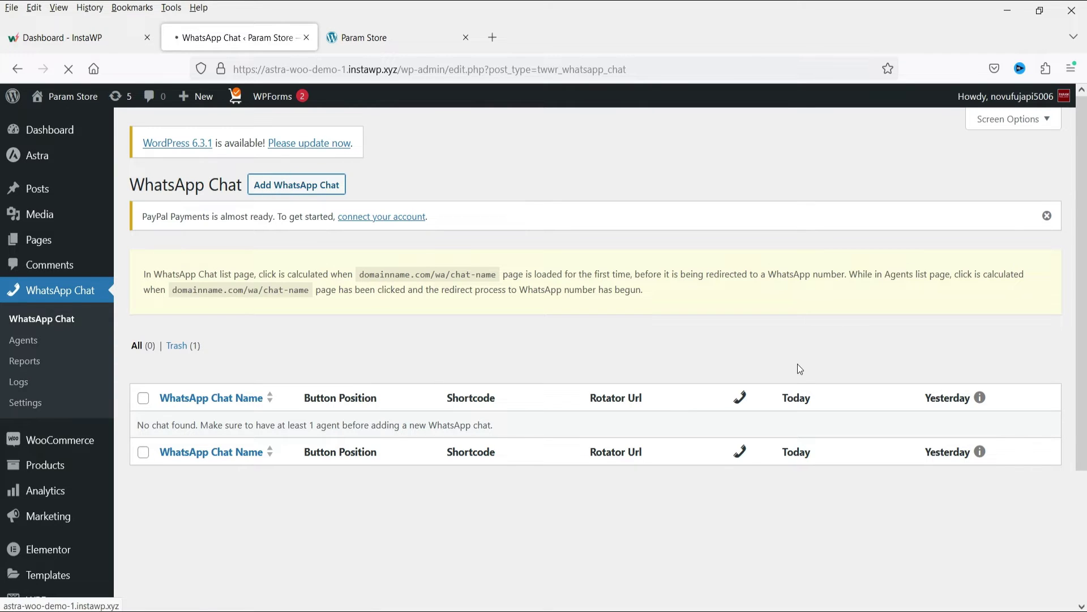
text(Support)
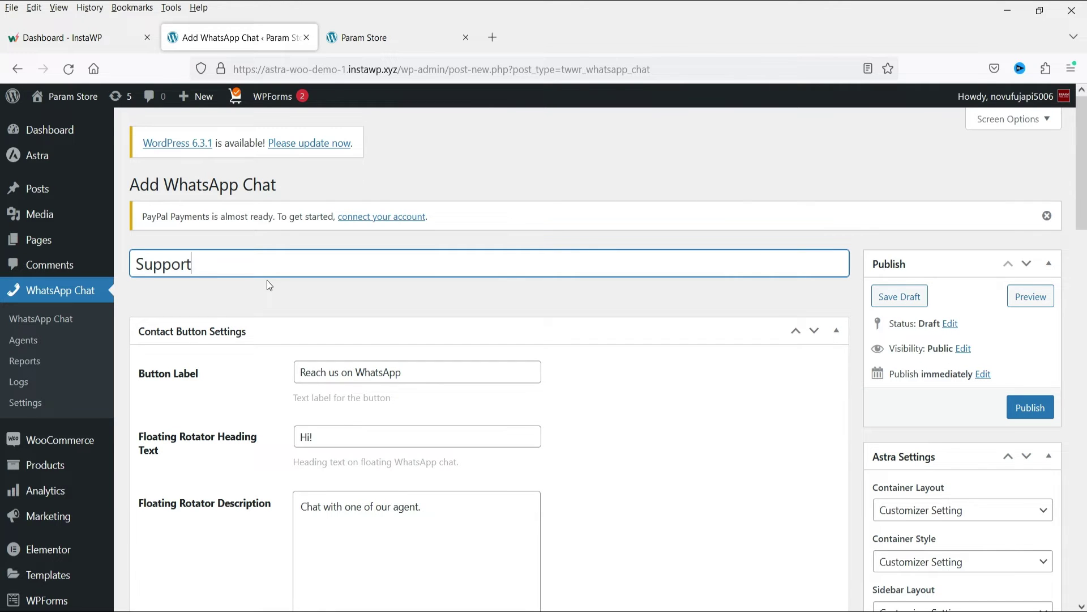
scroll(713, 376, down, 5)
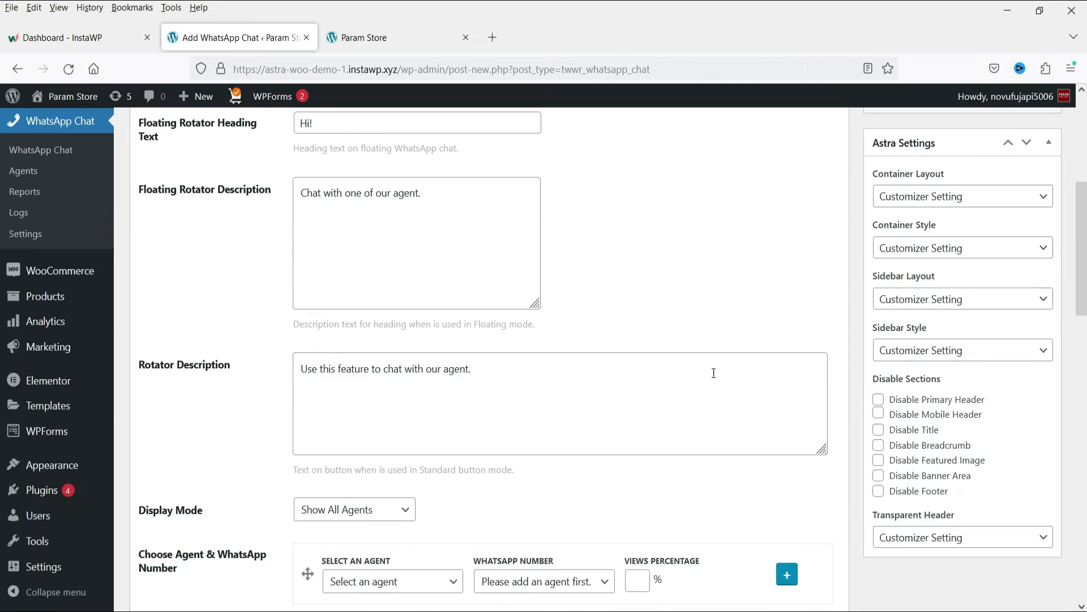
scroll(714, 376, up, 4)
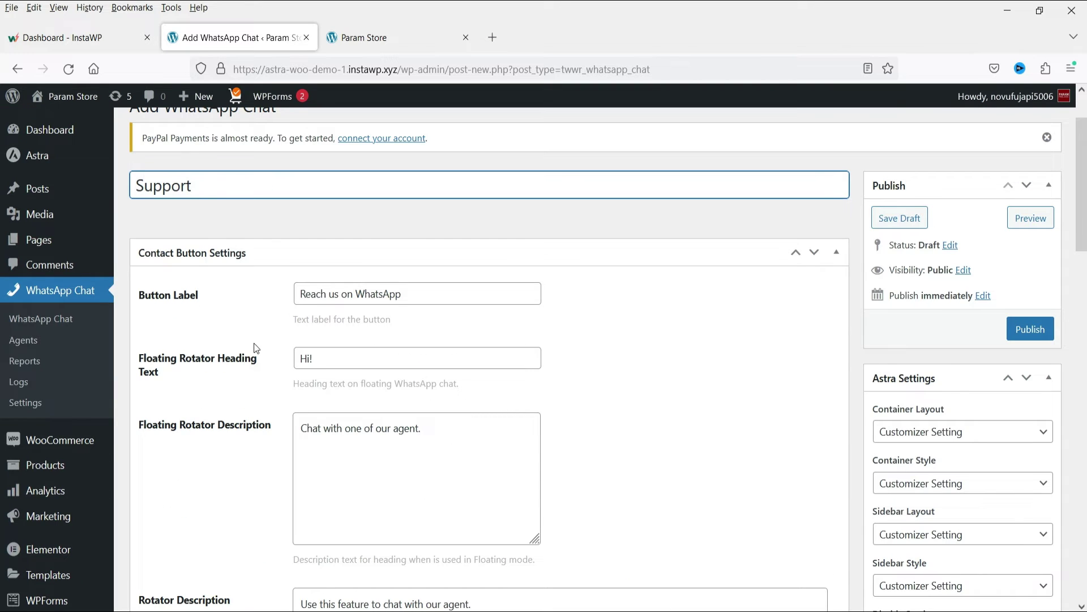
scroll(419, 322, down, 1)
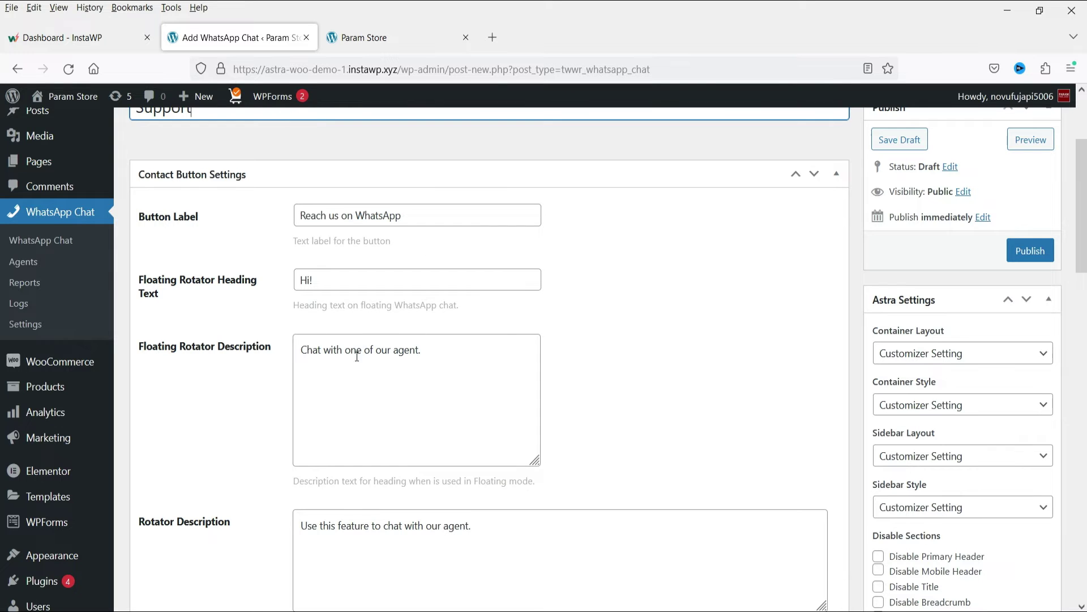
scroll(392, 193, down, 2)
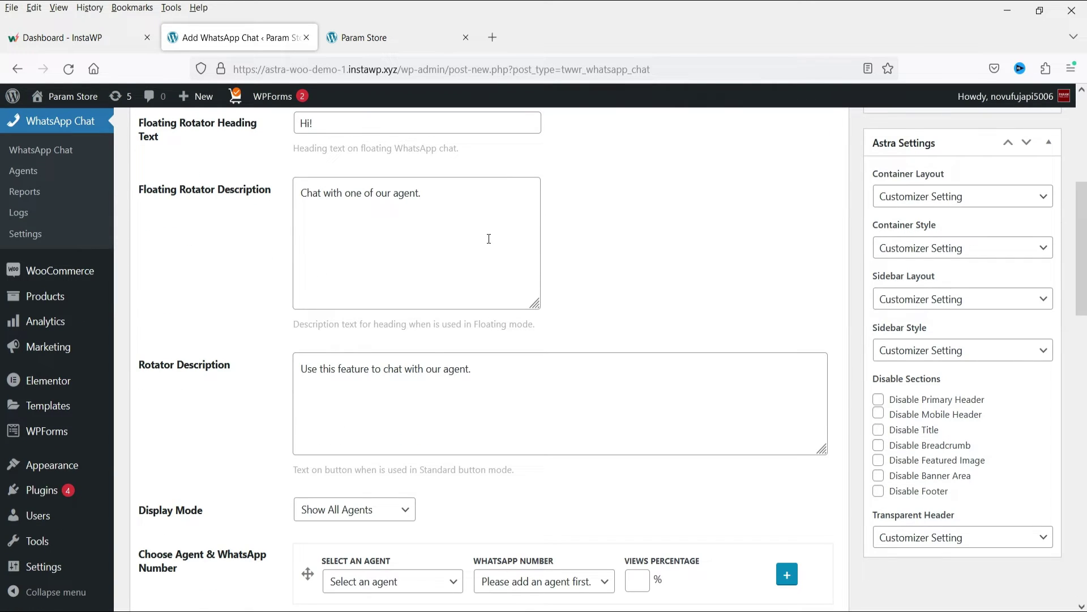
scroll(487, 239, down, 3)
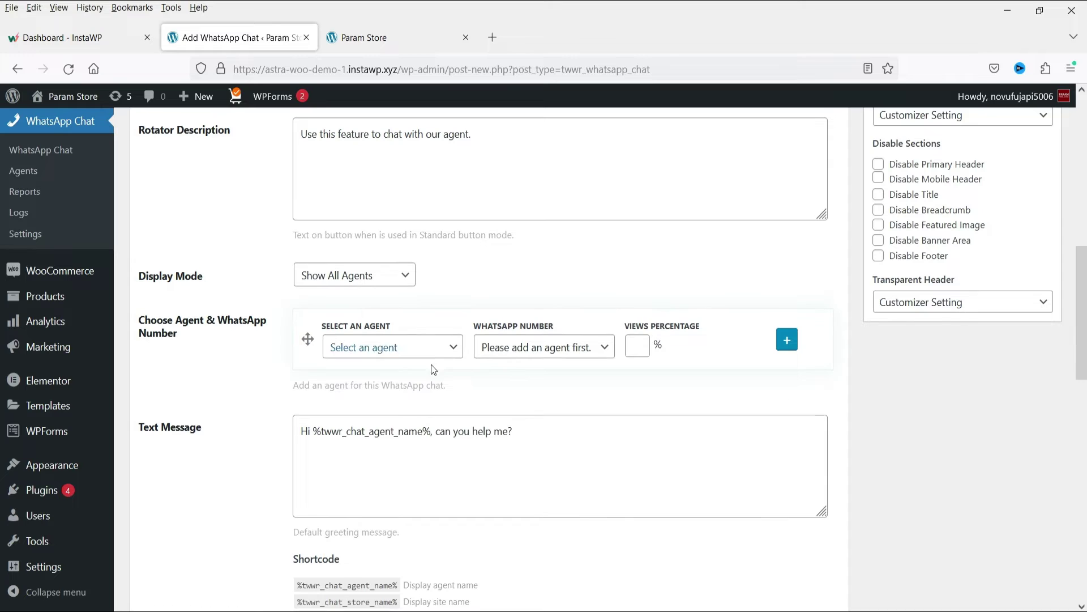
Assign the Support agent, add a second row, and assign the Sales agent
click(388, 349)
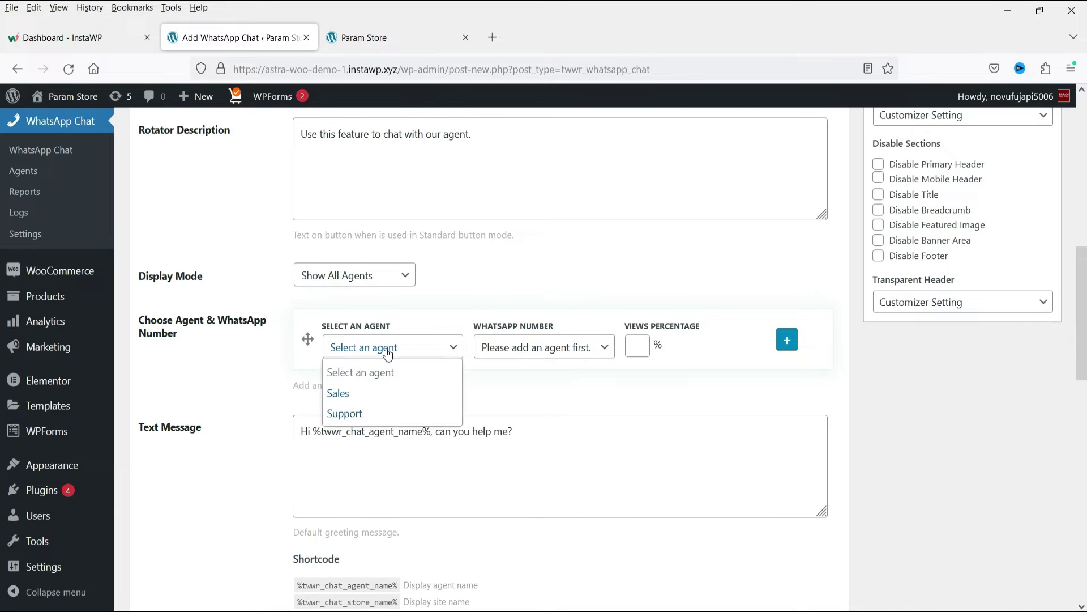
click(379, 414)
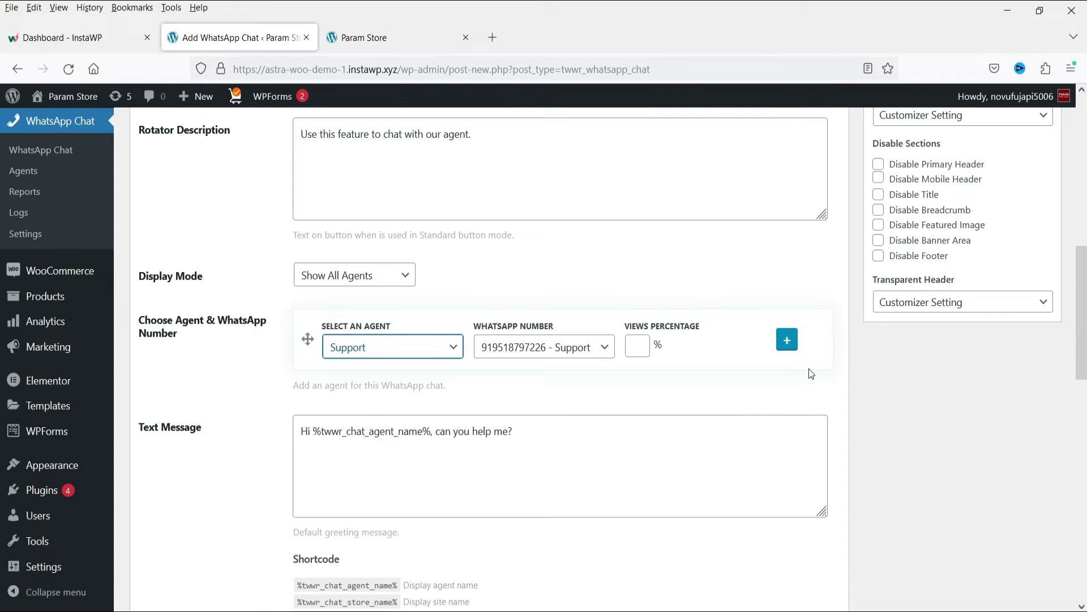
click(787, 341)
click(375, 418)
click(375, 464)
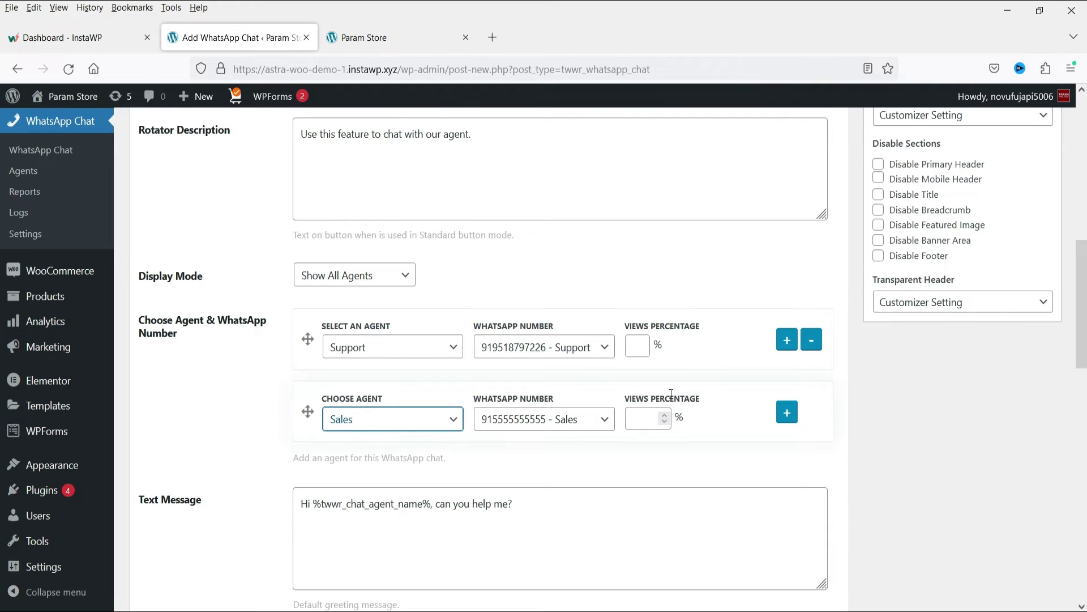
Review the chat's remaining settings and publish the Support chat
scroll(975, 412, down, 4)
scroll(564, 372, up, 1)
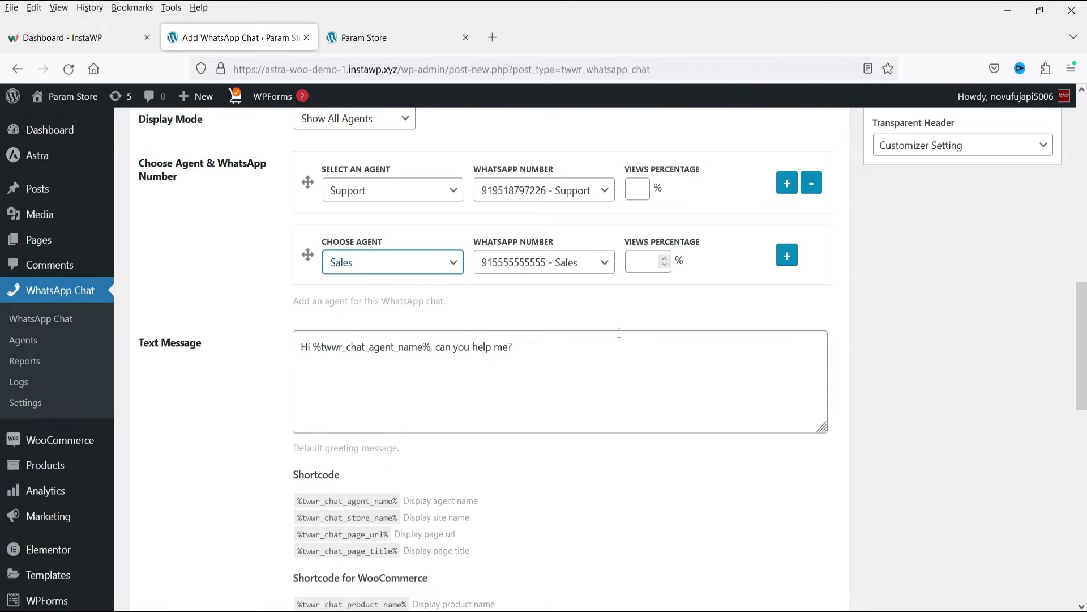
scroll(617, 337, down, 8)
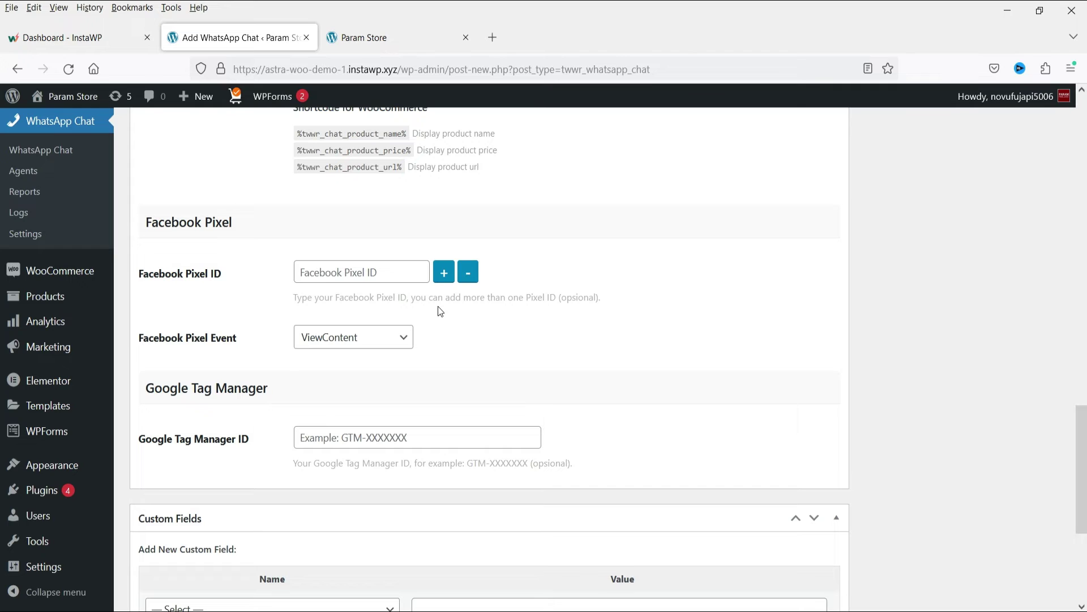
scroll(511, 365, down, 2)
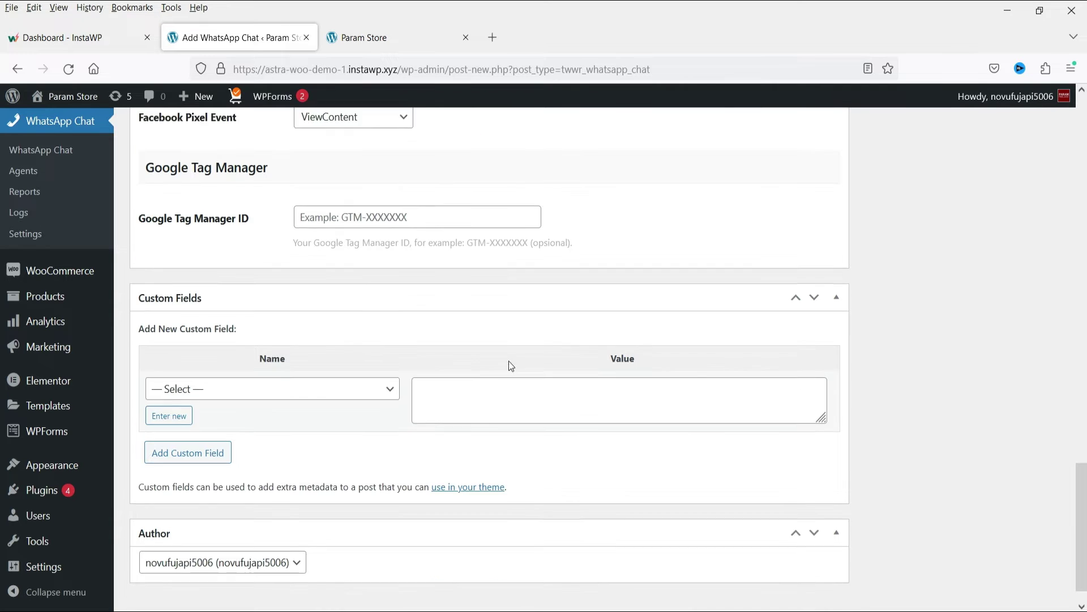
scroll(512, 366, down, 2)
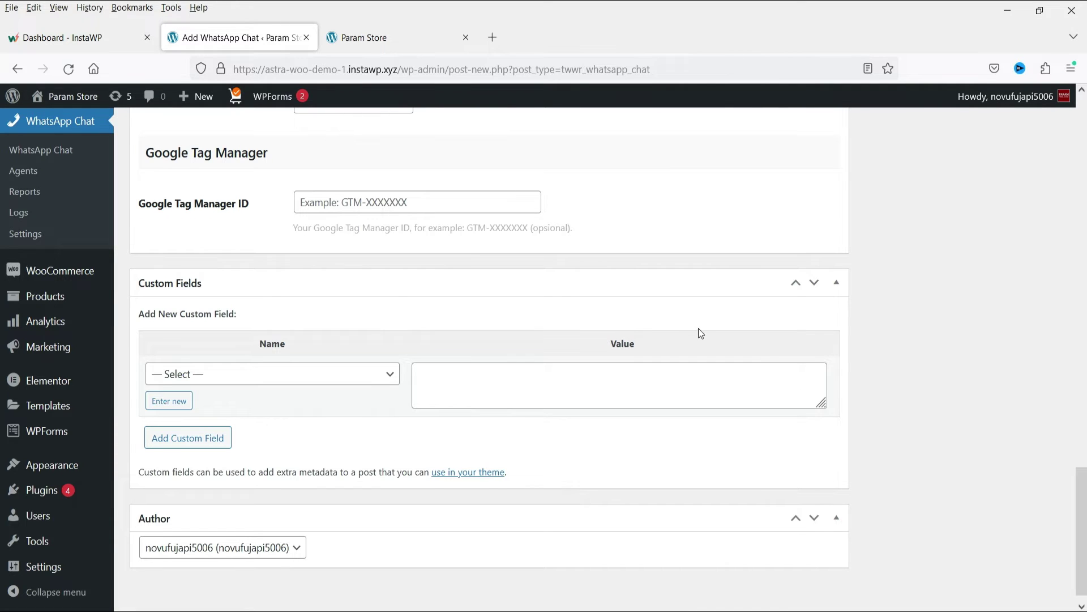
scroll(687, 328, up, 15)
scroll(657, 321, up, 5)
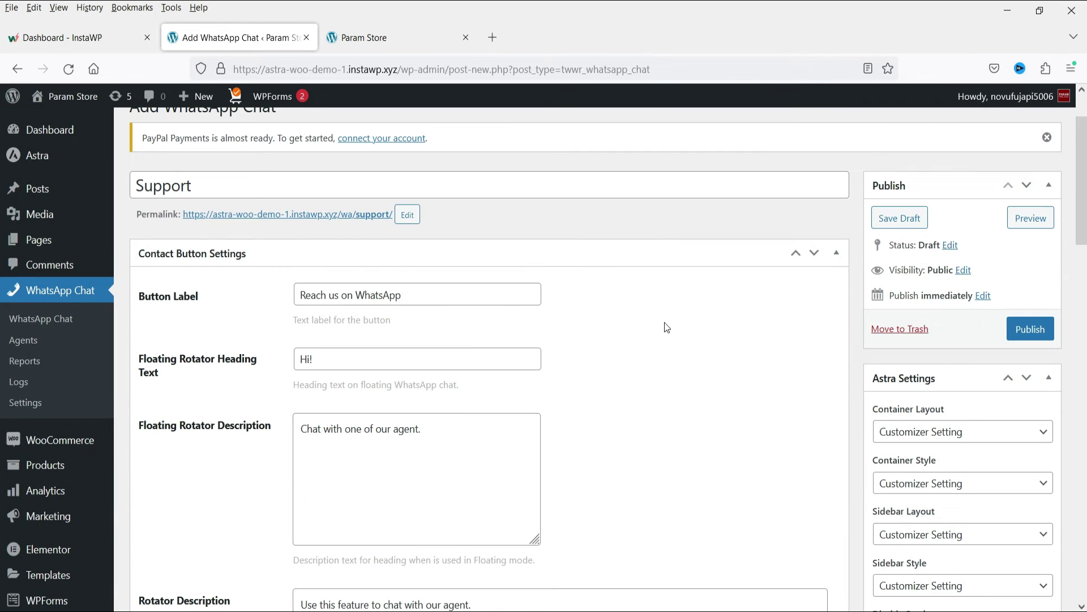
scroll(666, 319, down, 6)
scroll(668, 322, up, 8)
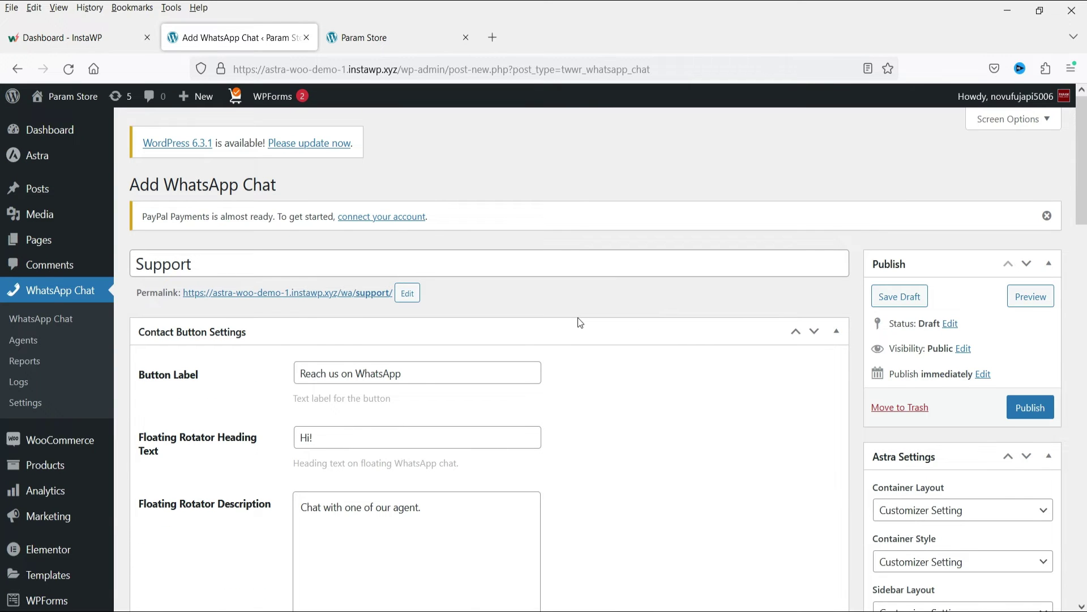
click(1040, 407)
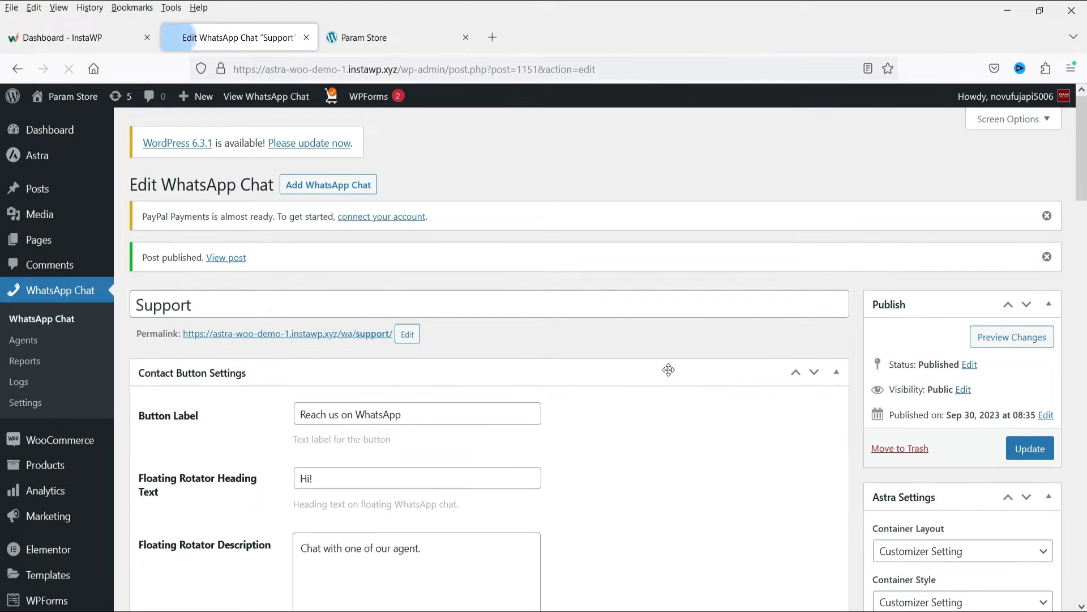
In WhatsApp Chat Settings, choose Support as the default chat on all pages
click(23, 403)
scroll(740, 338, down, 4)
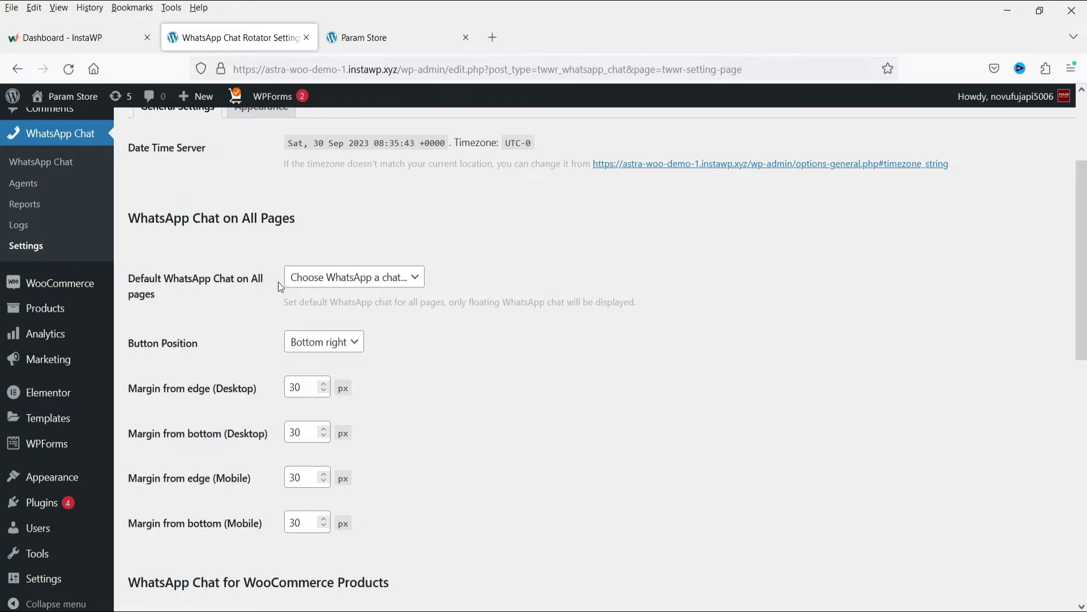
click(333, 283)
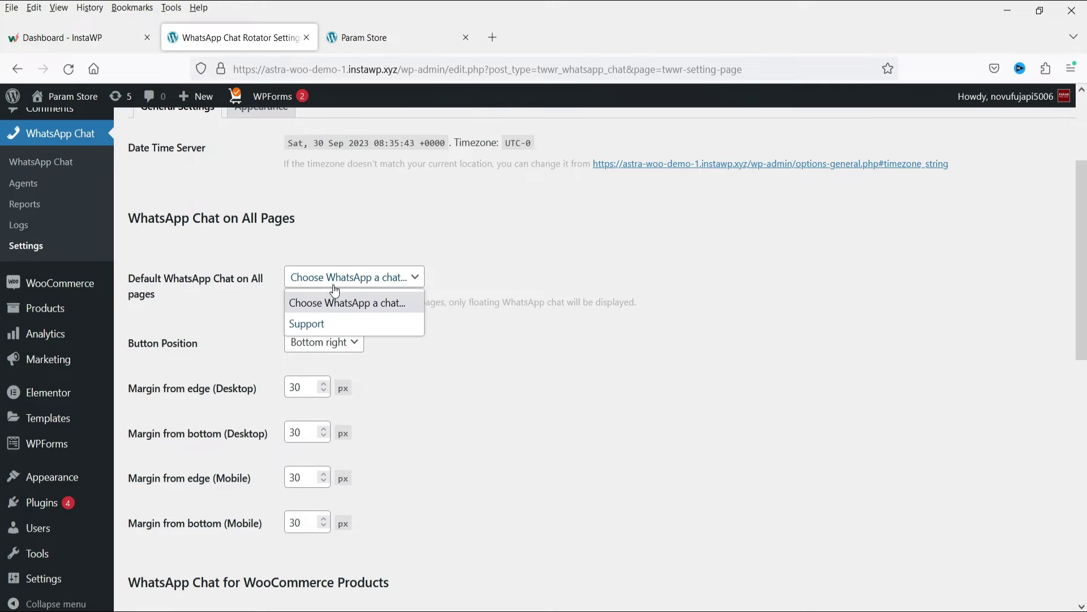
click(317, 323)
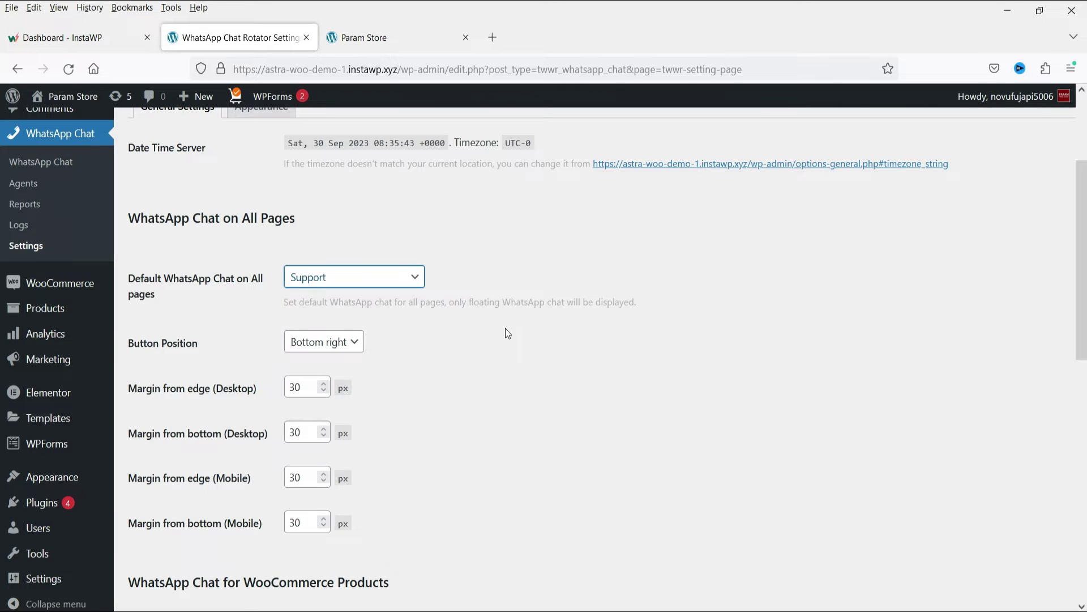
Leave the product-page default chat unchanged and save the settings
scroll(464, 326, down, 2)
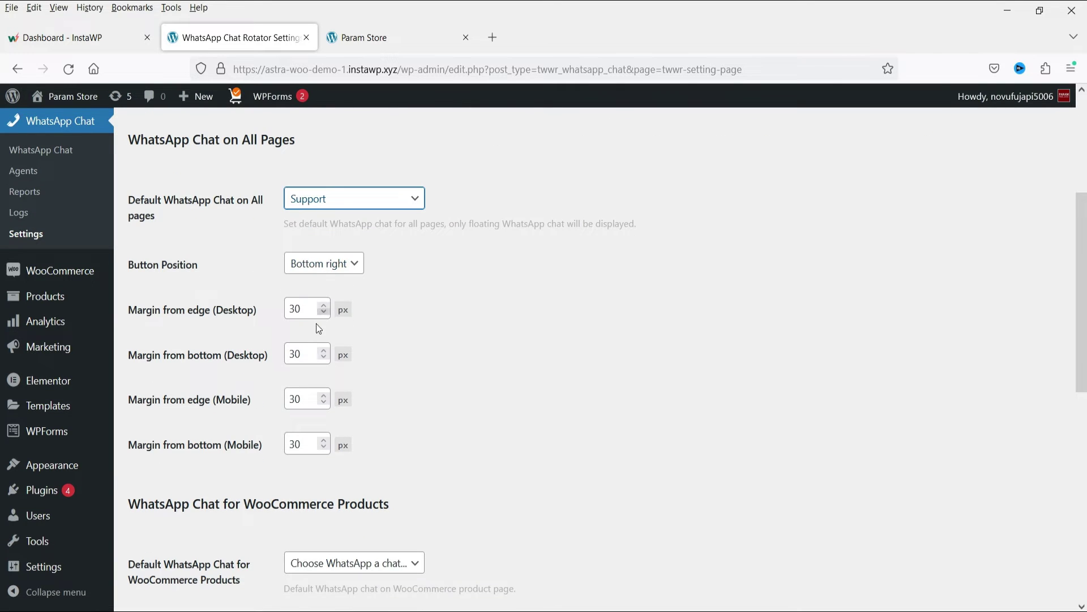
scroll(427, 410, down, 6)
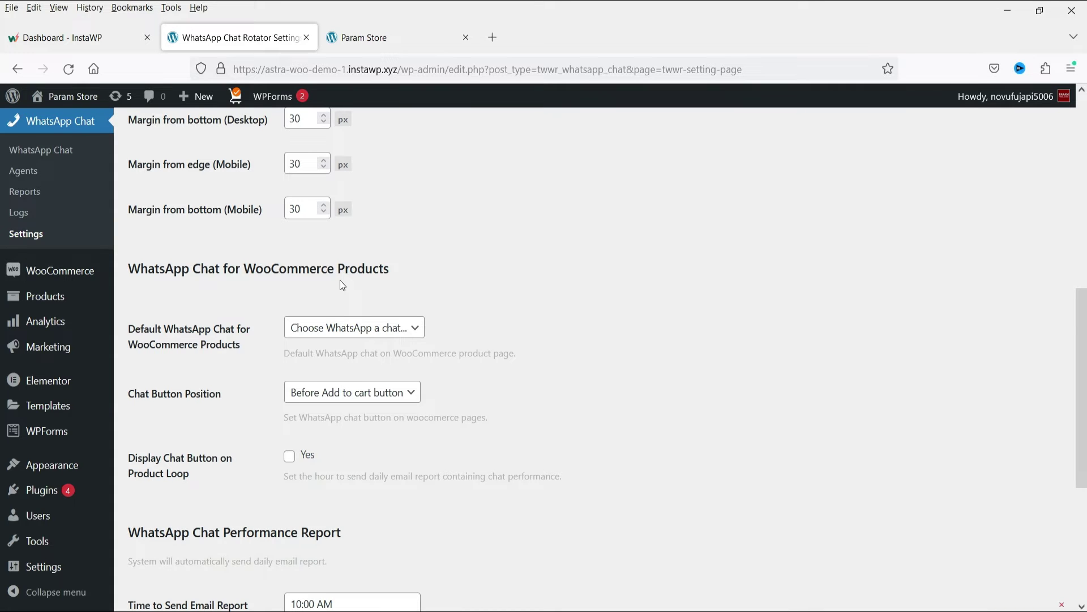
click(392, 329)
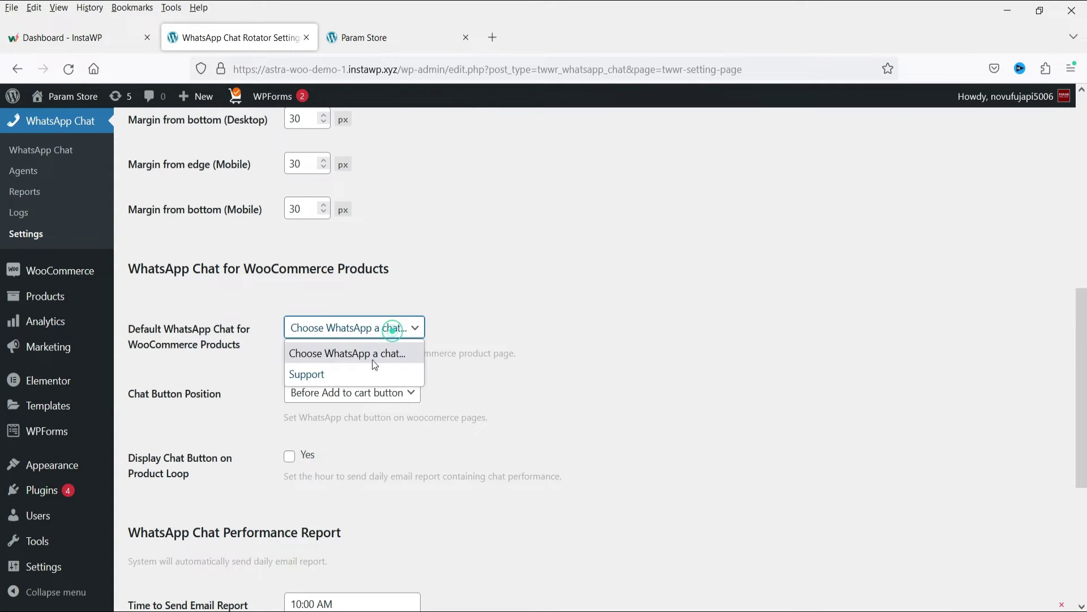
click(579, 361)
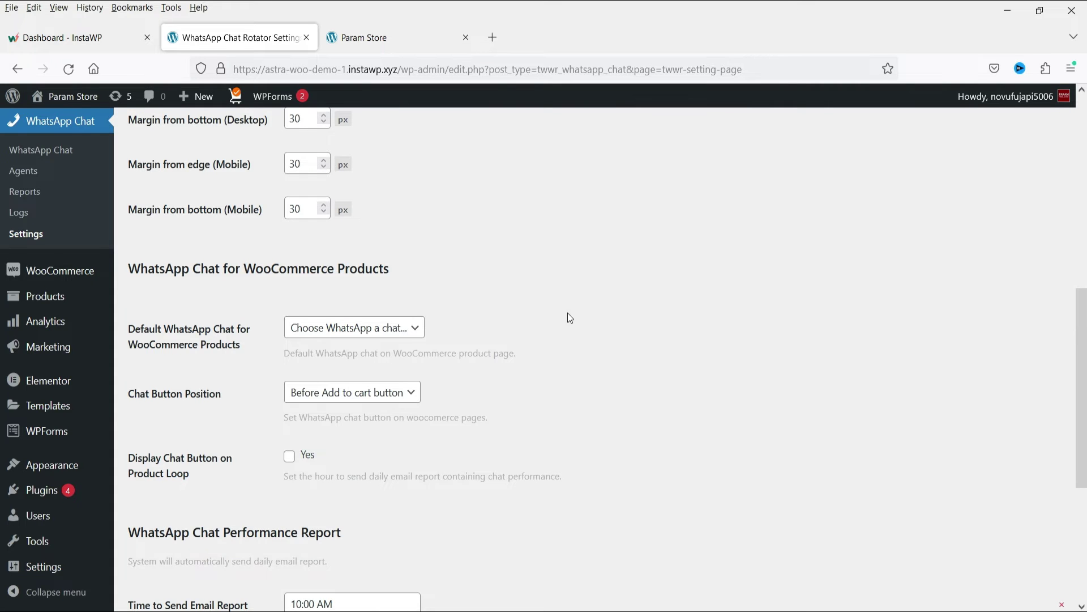
scroll(412, 246, up, 4)
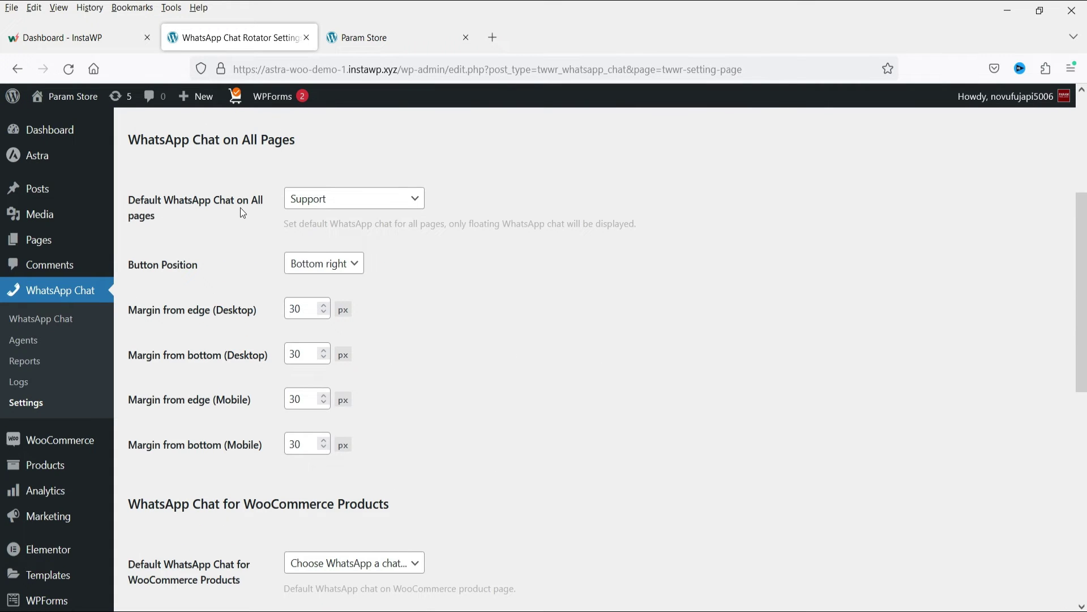
scroll(442, 274, down, 5)
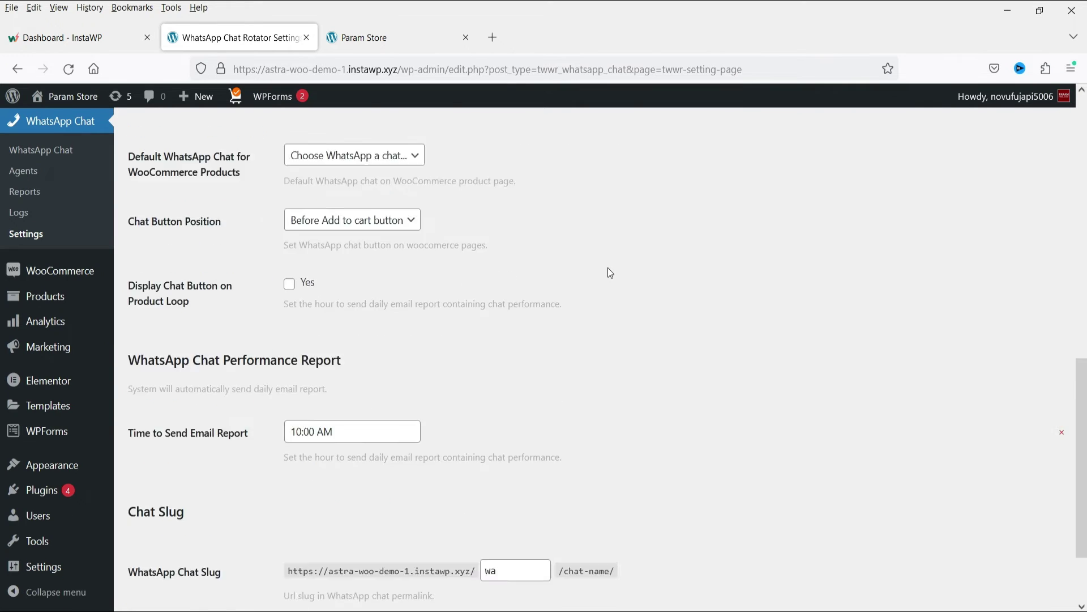
scroll(610, 273, down, 3)
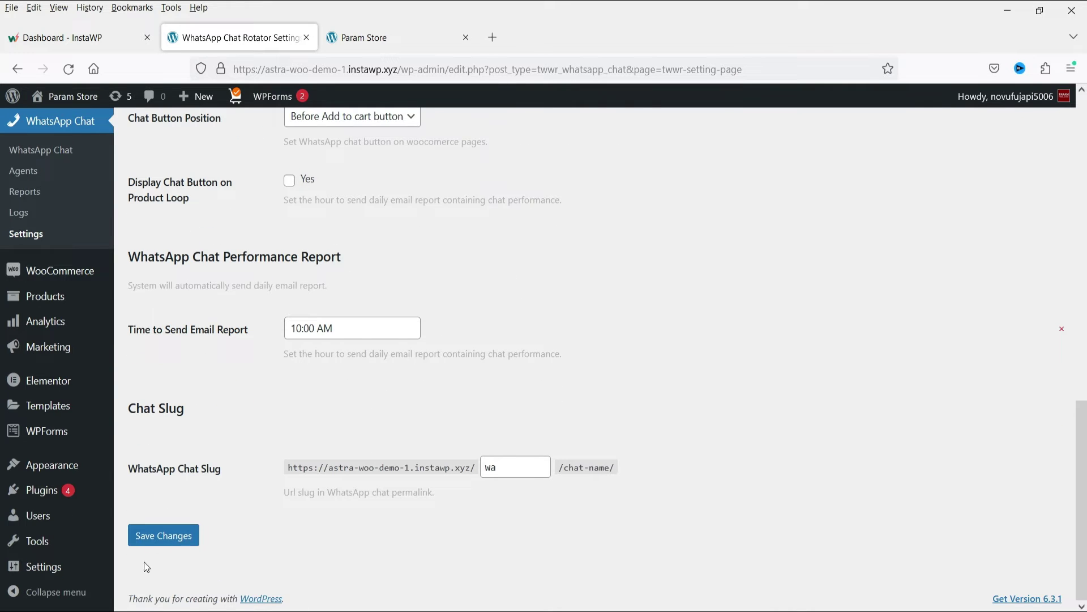
click(148, 535)
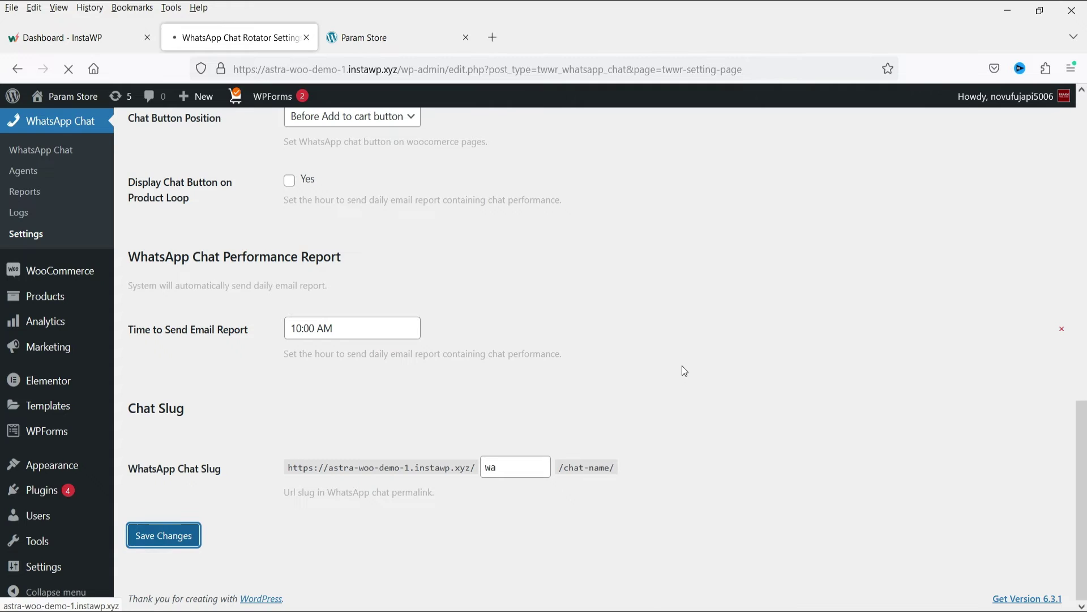
Reload the Param Store storefront to see the floating Reach us on WhatsApp button
click(373, 39)
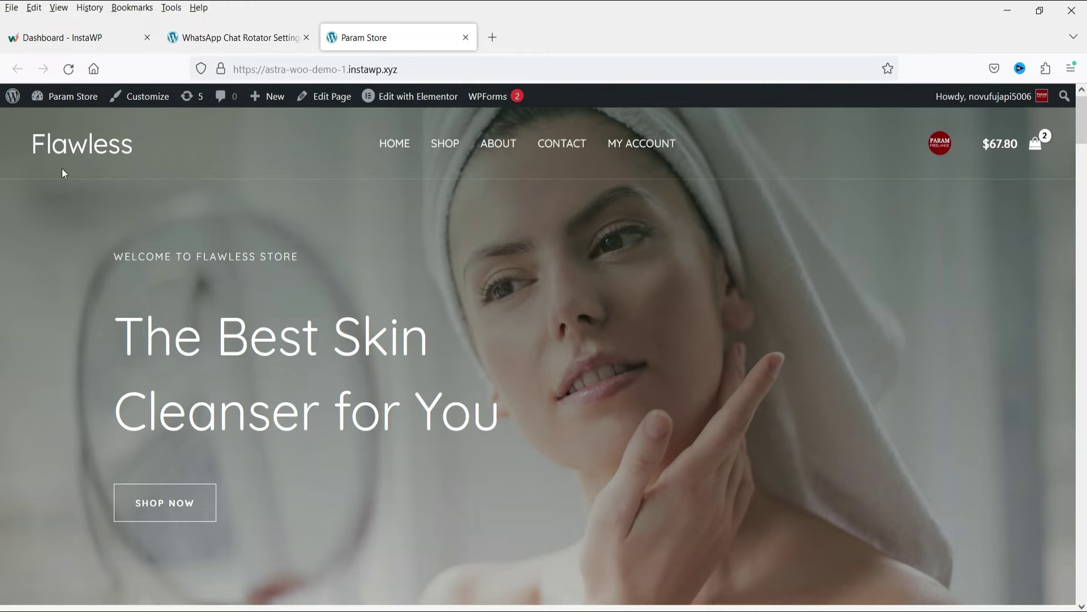
click(69, 69)
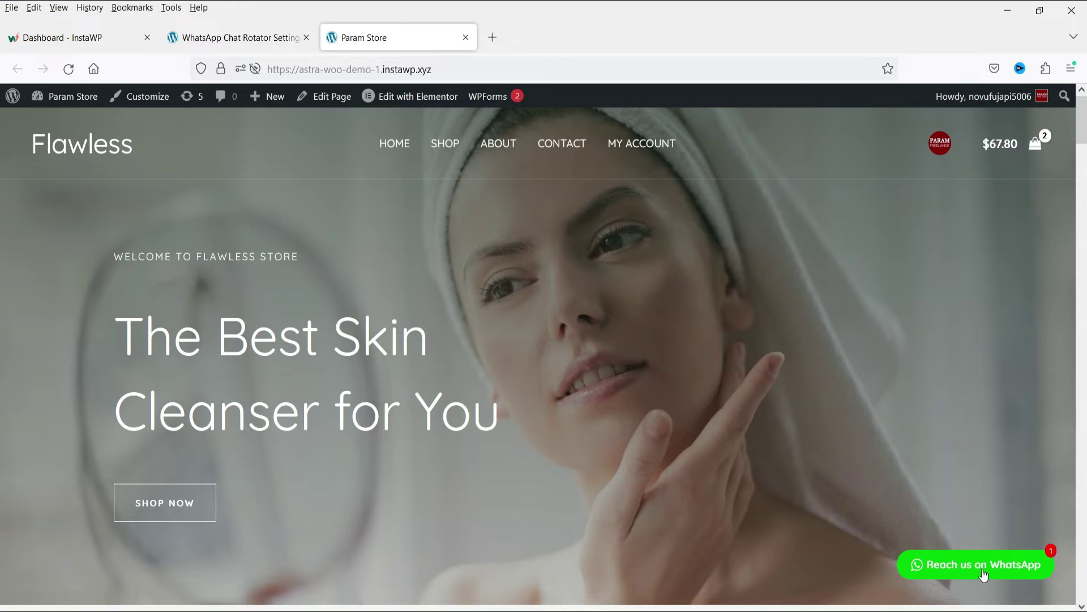
click(263, 37)
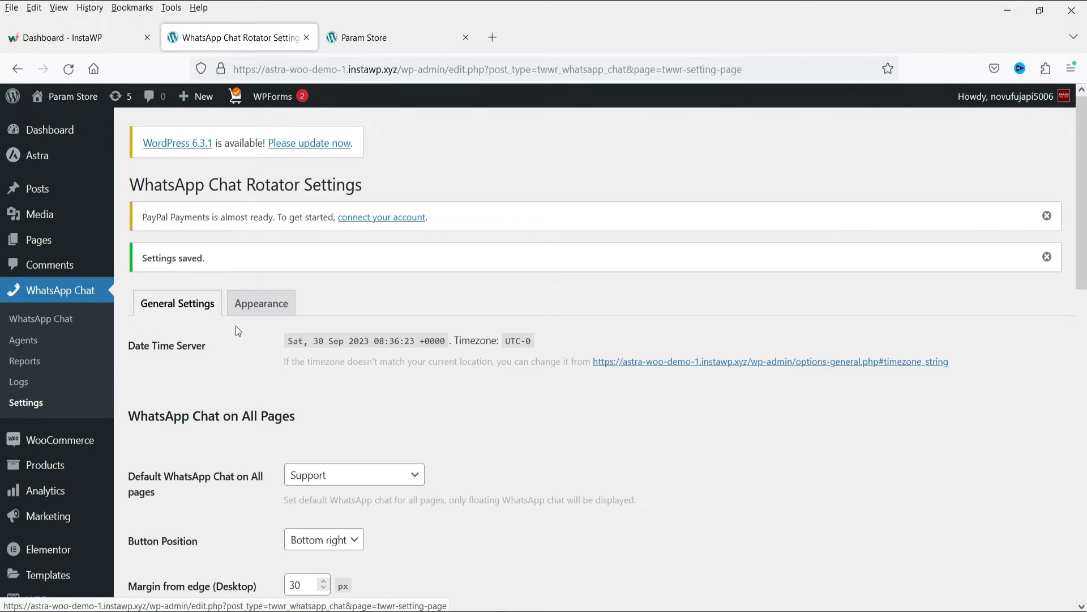
Look over the floating button position choices in the chat settings
scroll(663, 432, down, 3)
click(329, 384)
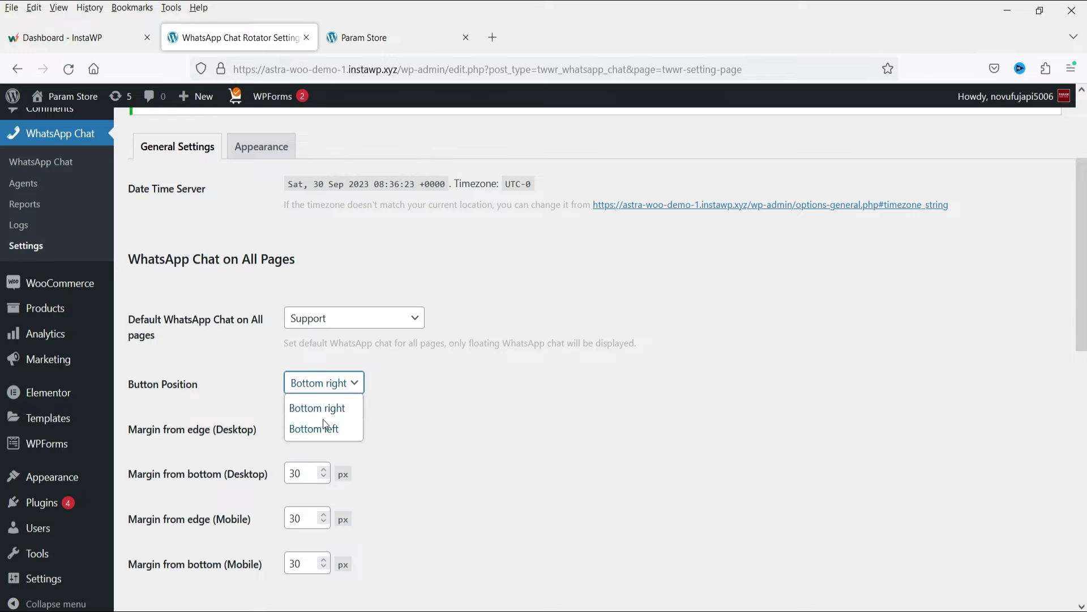
scroll(510, 397, down, 3)
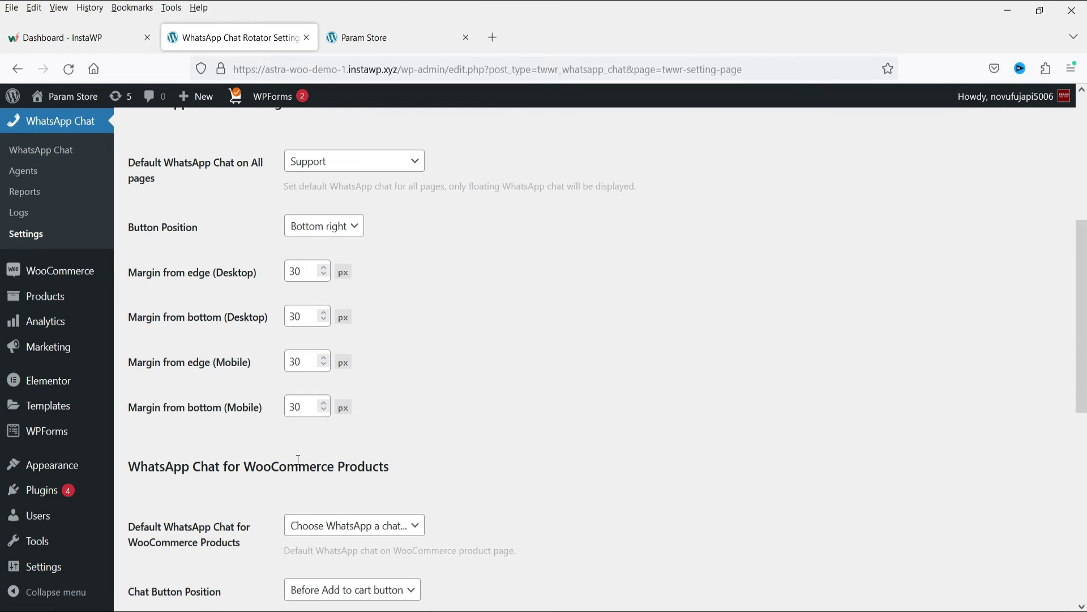
scroll(423, 384, up, 6)
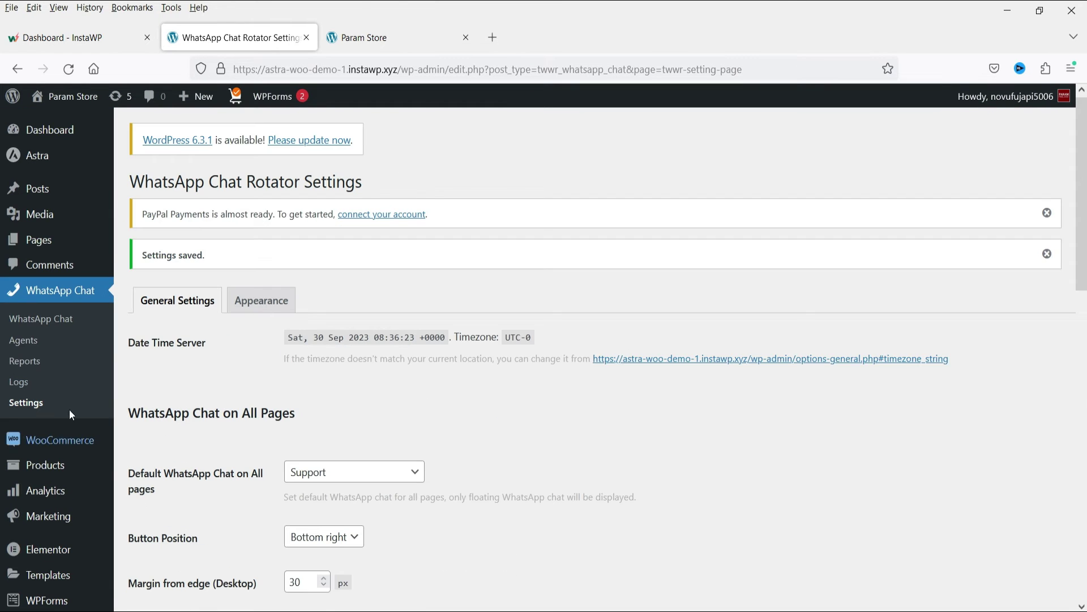
Open the Support chat for editing and switch to the storefront tab
click(63, 321)
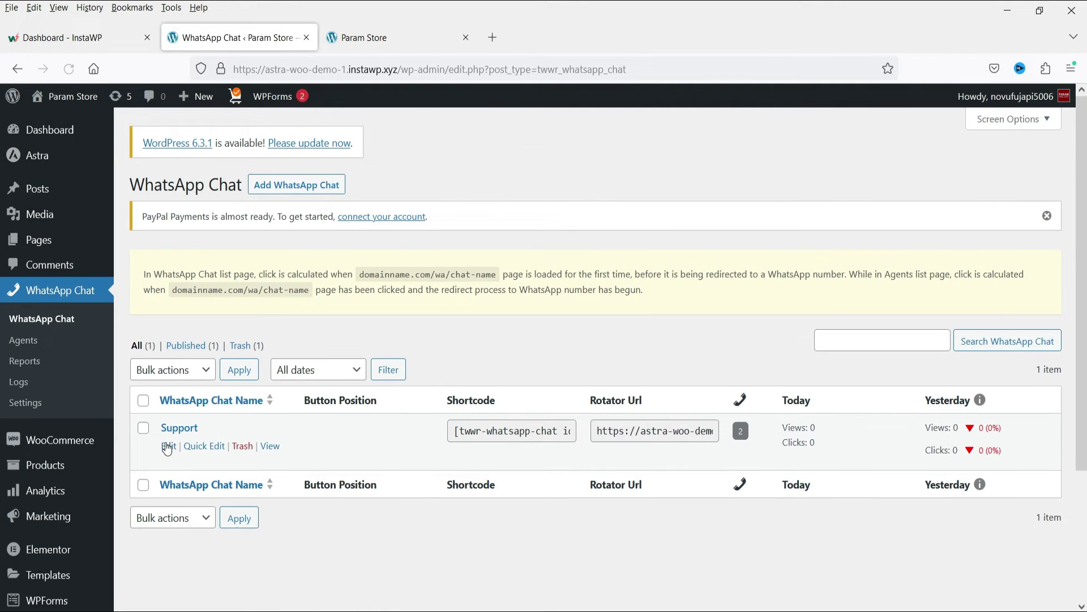
click(168, 447)
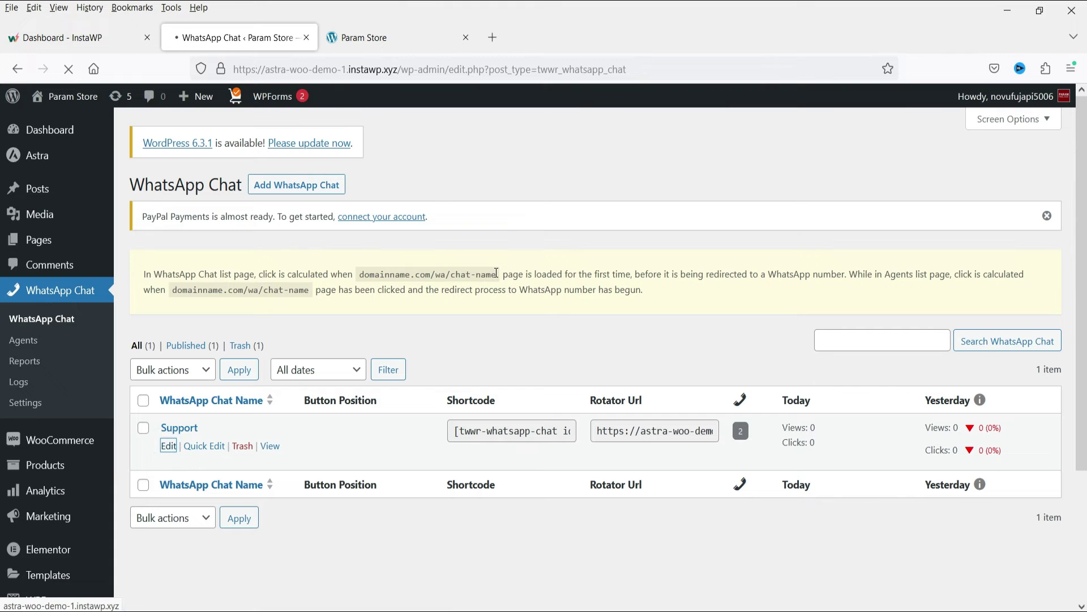
scroll(315, 224, down, 3)
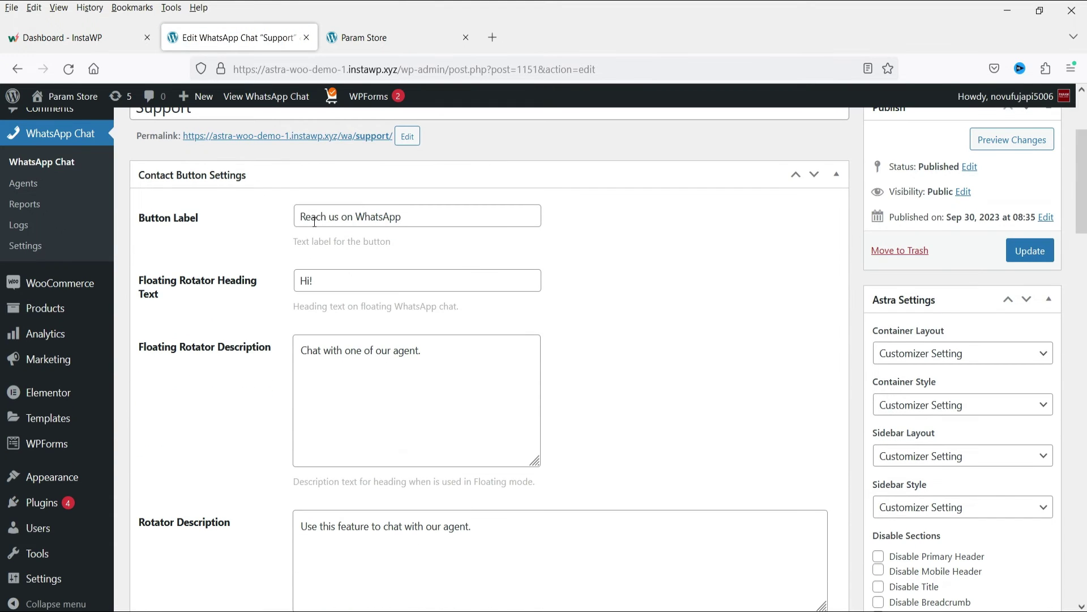
click(371, 39)
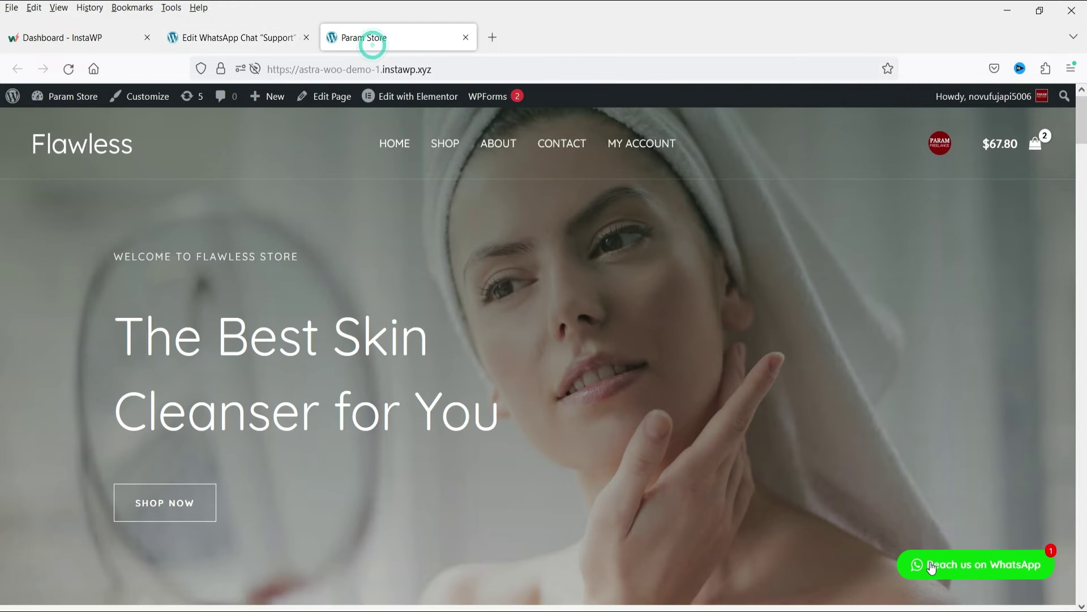
Open the floating WhatsApp popup and compare it with the Floating Rotator description
click(1023, 573)
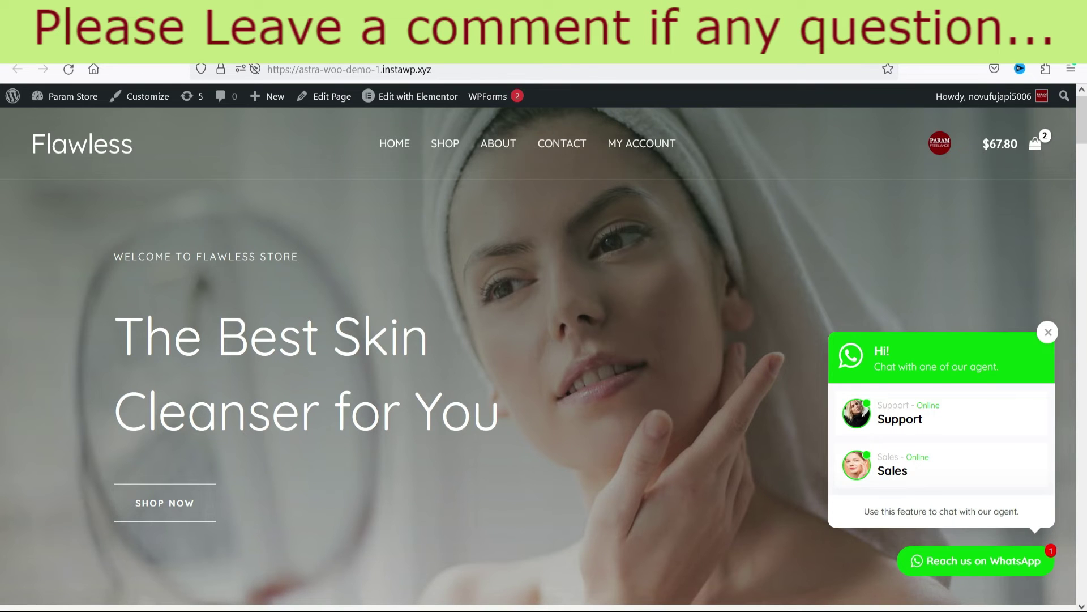
key(ctrl+shift+Tab)
scroll(602, 253, down, 3)
triple_click(444, 274)
click(357, 35)
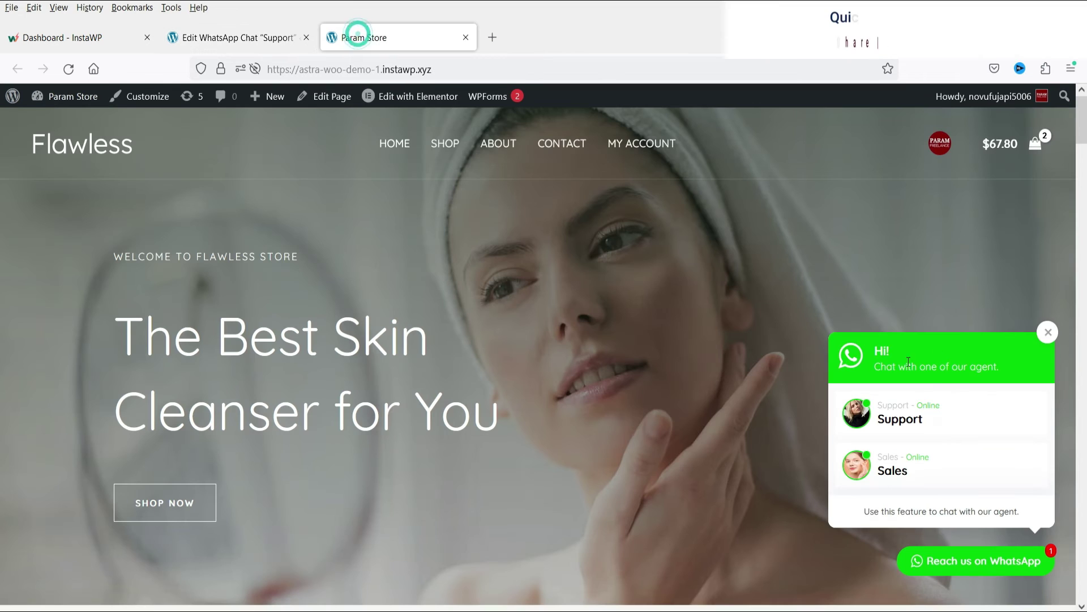
Compare the Rotator Description with the popup's bottom line, then open the Shop page
key(ctrl+shift+Tab)
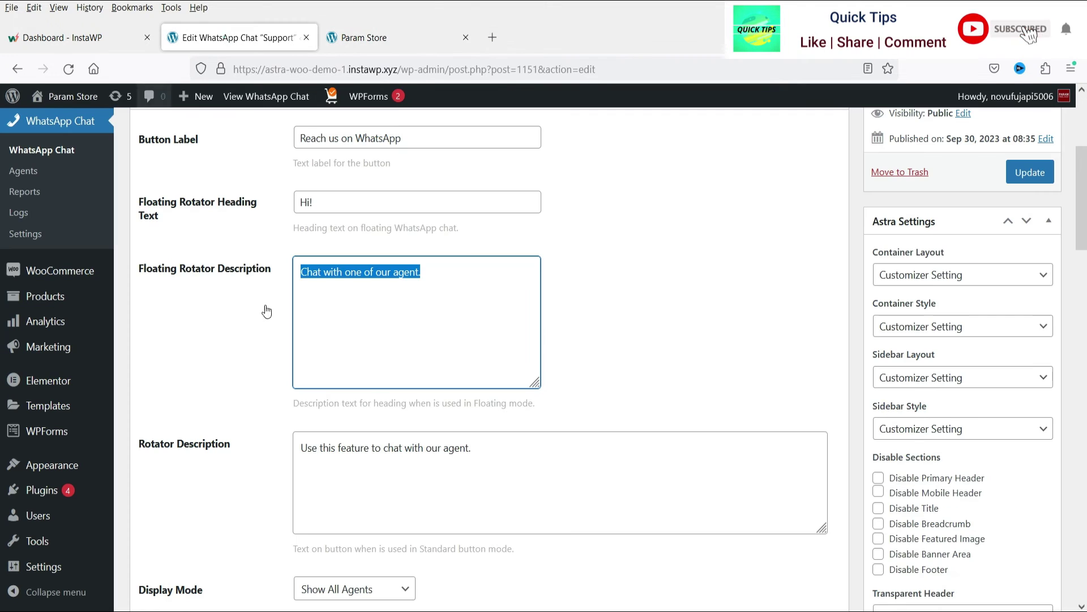
scroll(623, 372, down, 4)
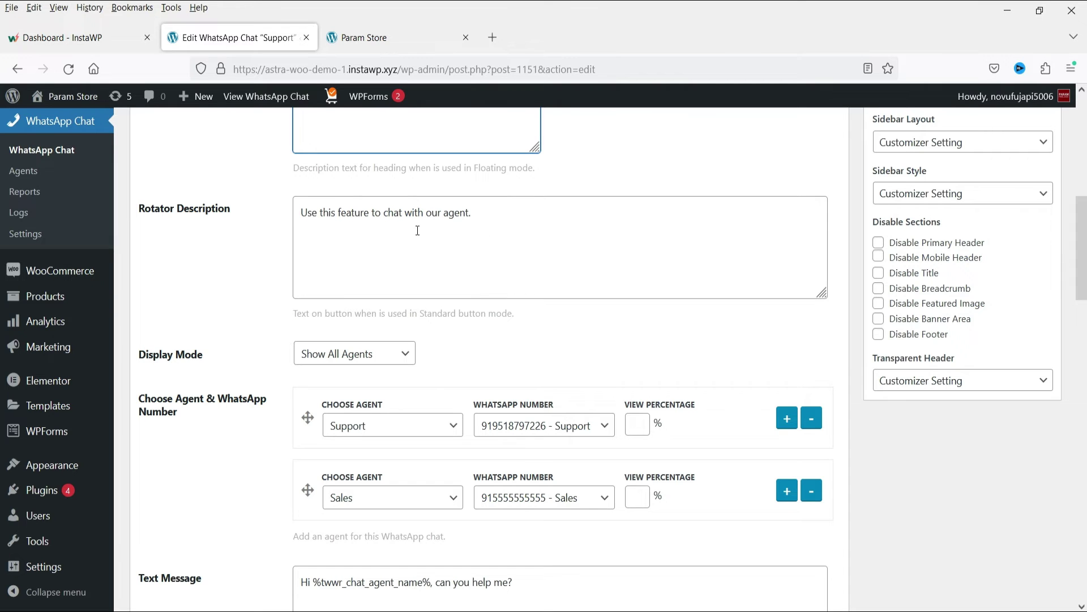
drag(315, 208, 480, 216)
click(376, 28)
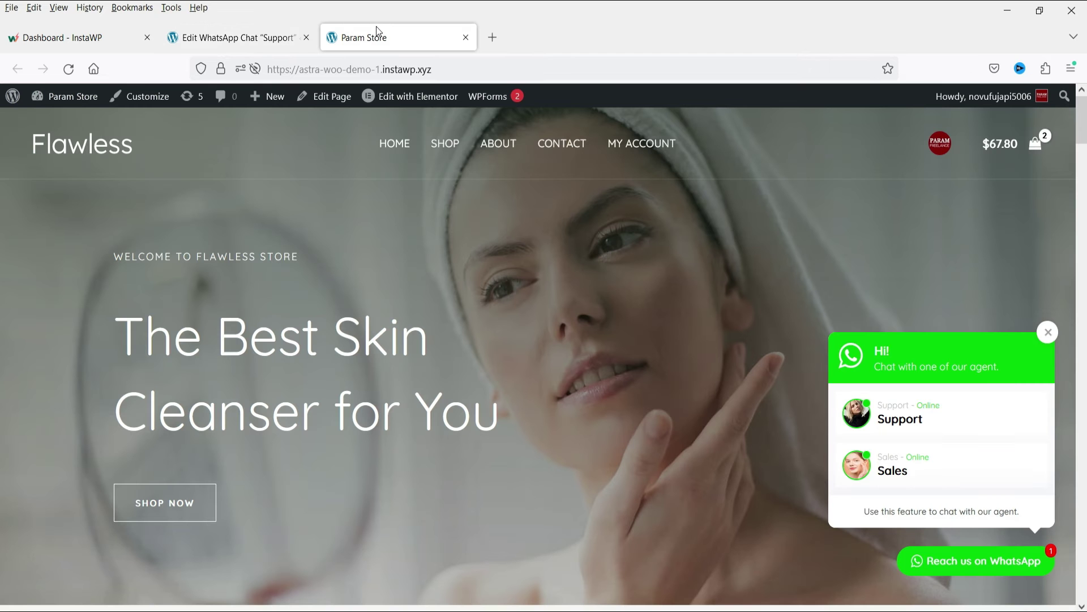
triple_click(890, 511)
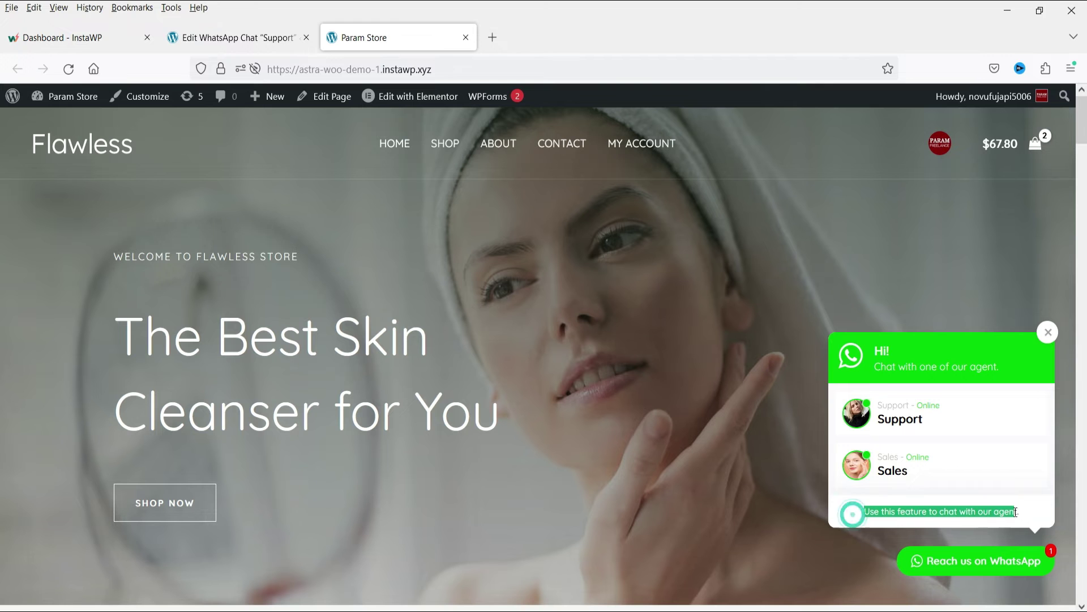
click(238, 38)
scroll(886, 466, up, 2)
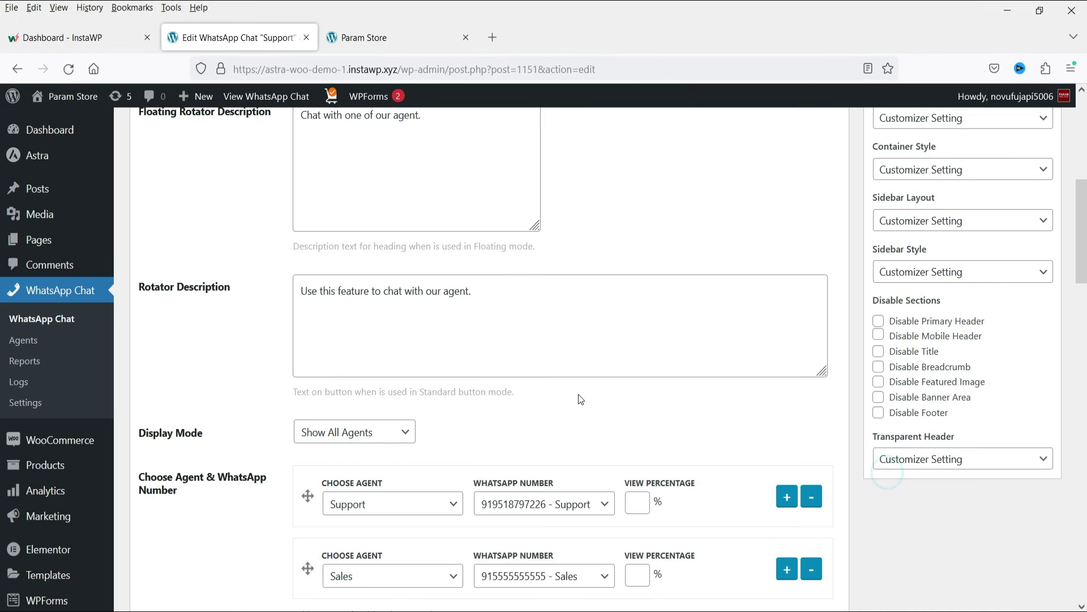
scroll(818, 340, down, 2)
click(392, 38)
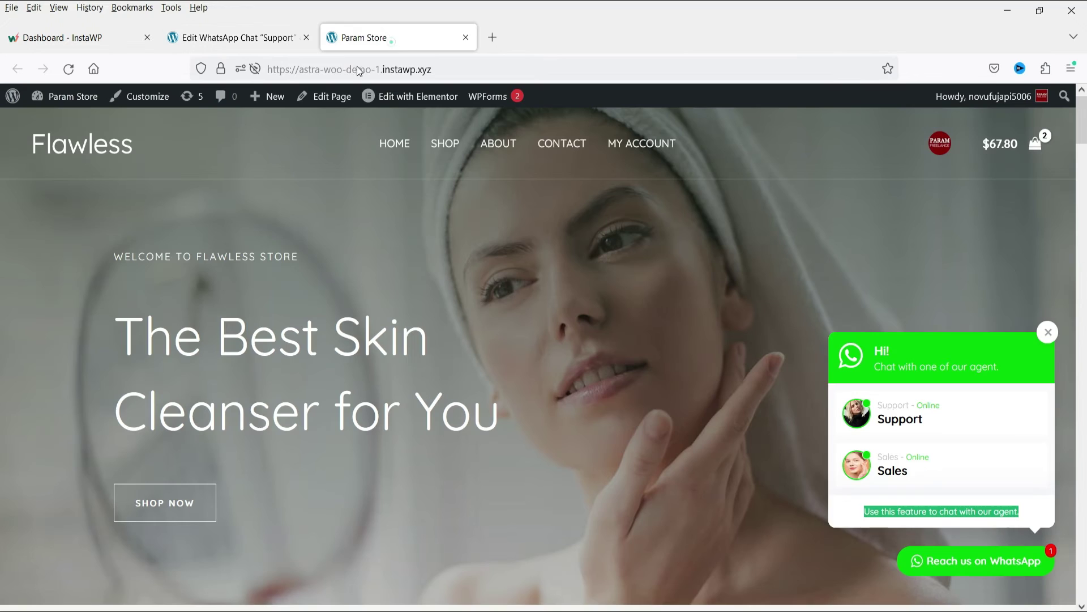
click(454, 145)
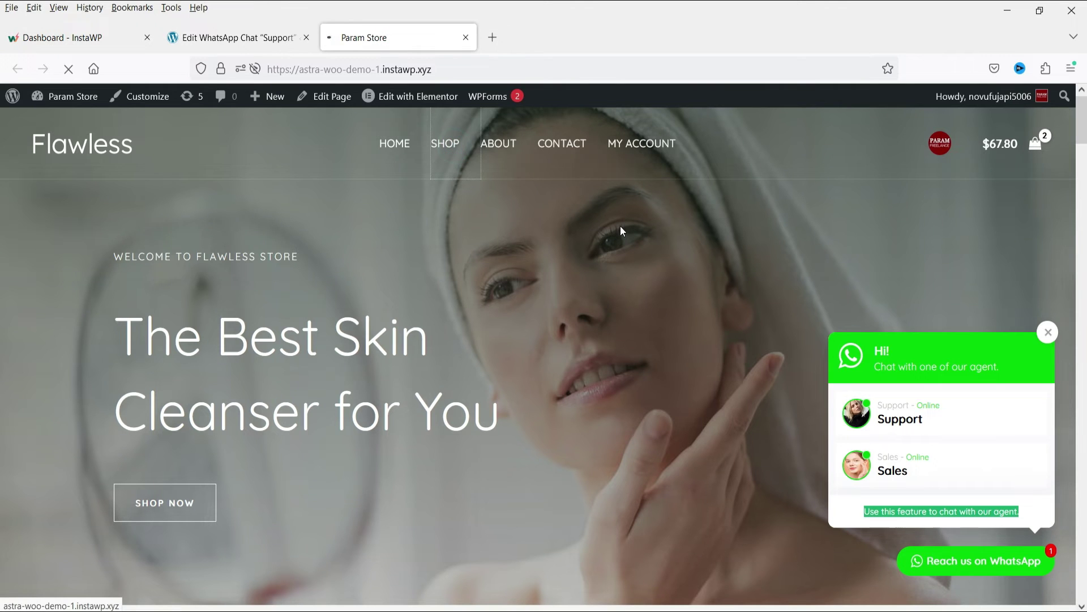
Browse the Shop and open the Almond Milk Lotion product page
scroll(456, 440, down, 10)
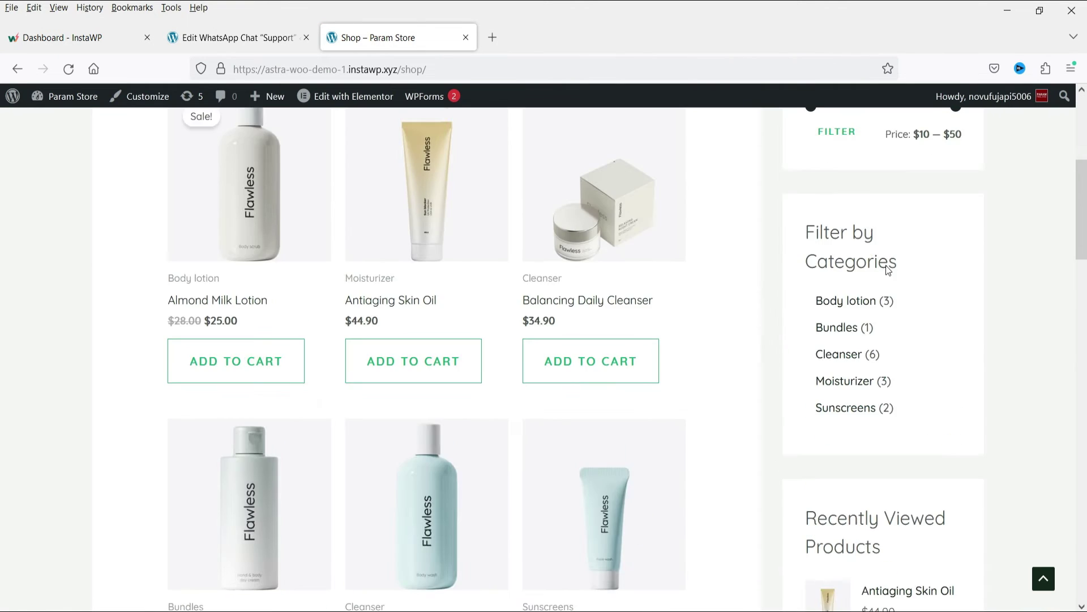
scroll(850, 471, down, 4)
scroll(865, 366, down, 10)
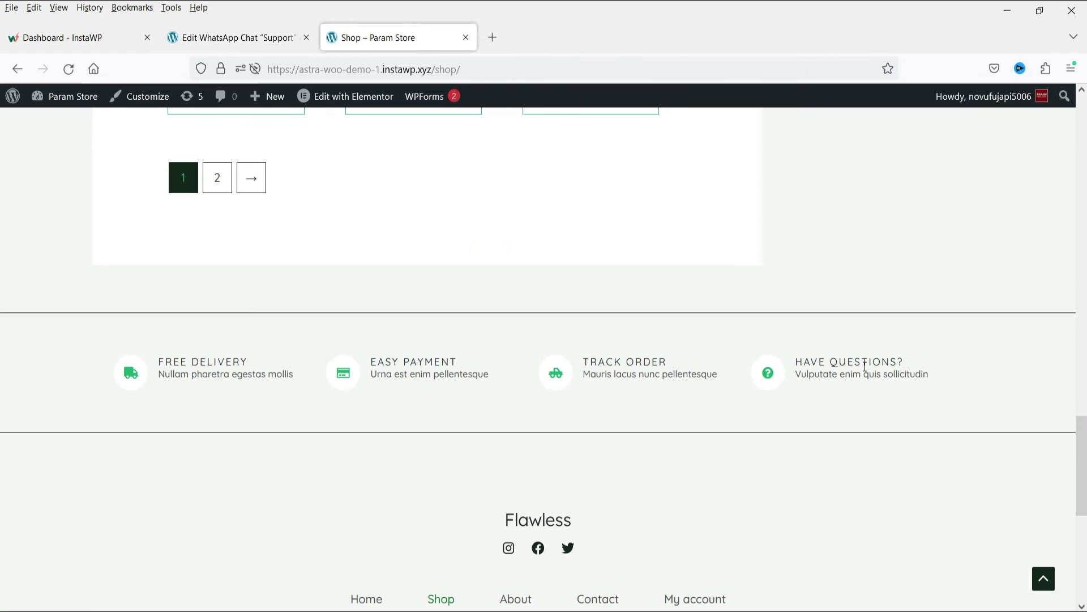
scroll(865, 366, up, 20)
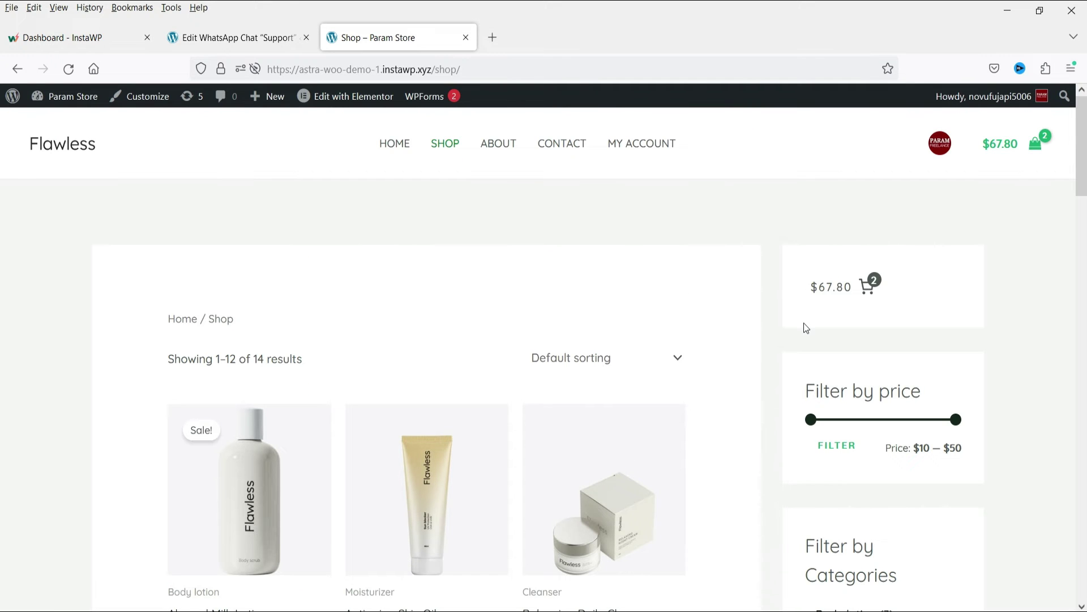
click(229, 504)
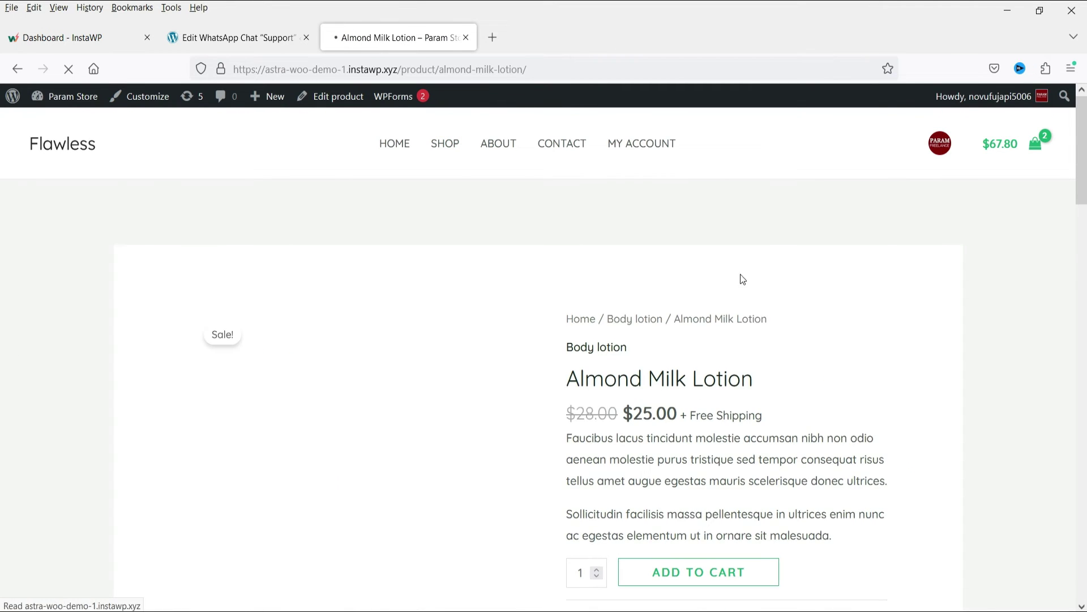
Check the product page for a chat button, then open WhatsApp Chat Rotator Settings
scroll(632, 371, down, 3)
scroll(801, 216, down, 5)
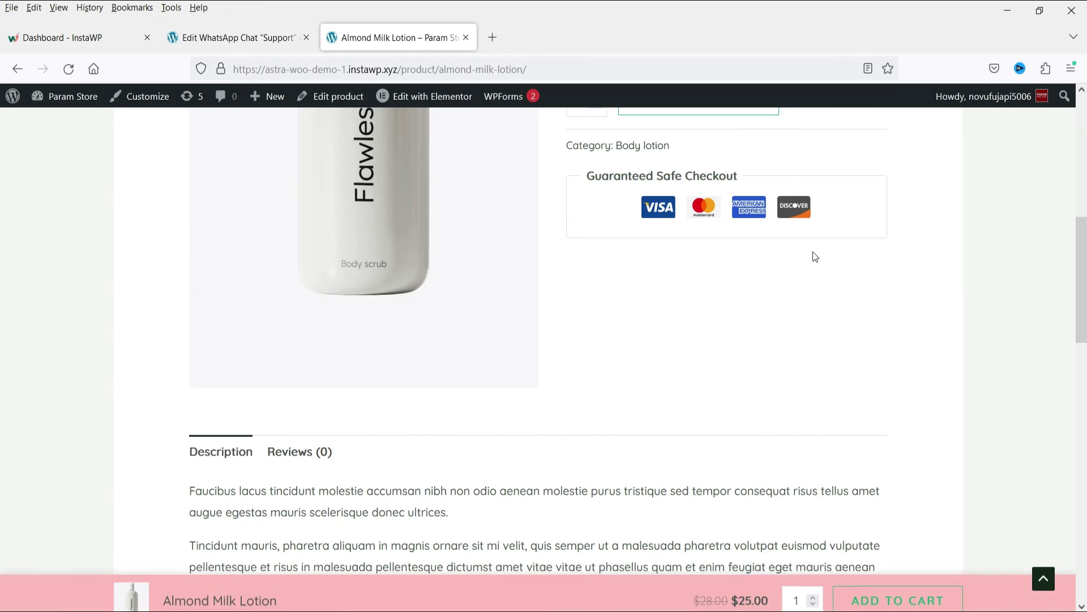
scroll(716, 371, down, 8)
scroll(665, 349, up, 15)
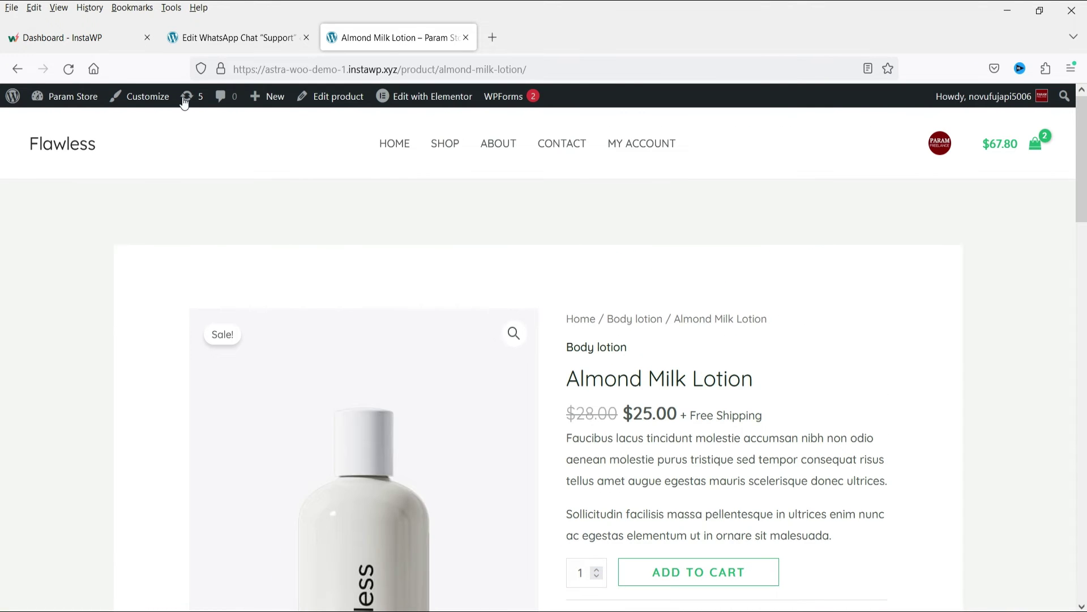
click(215, 36)
click(23, 325)
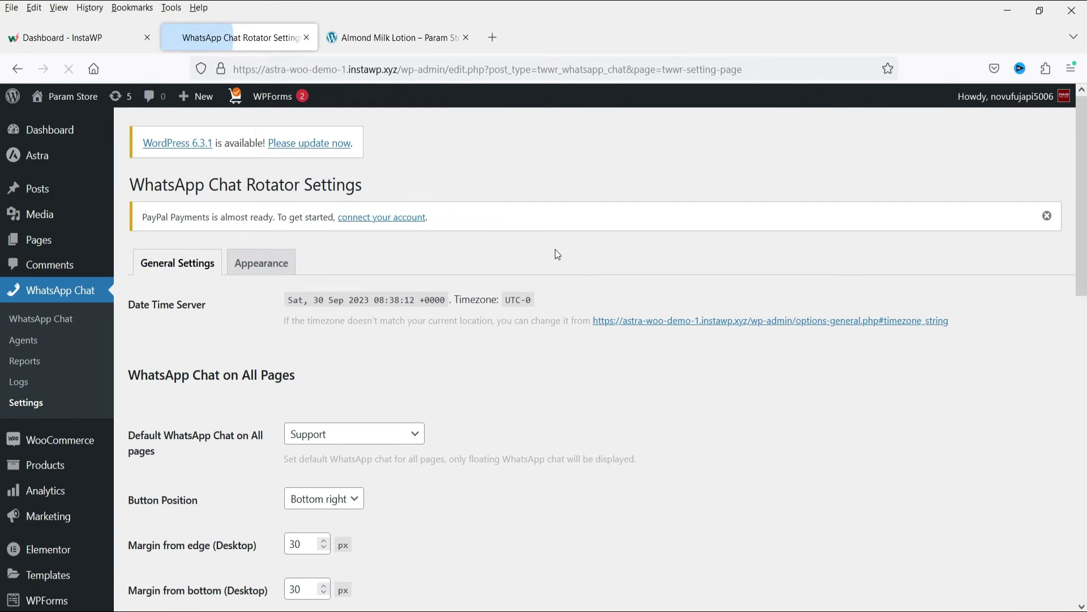
Set Support as product pages' default chat, button position Before Add to cart button
scroll(555, 247, down, 5)
scroll(558, 253, down, 4)
click(396, 249)
click(335, 297)
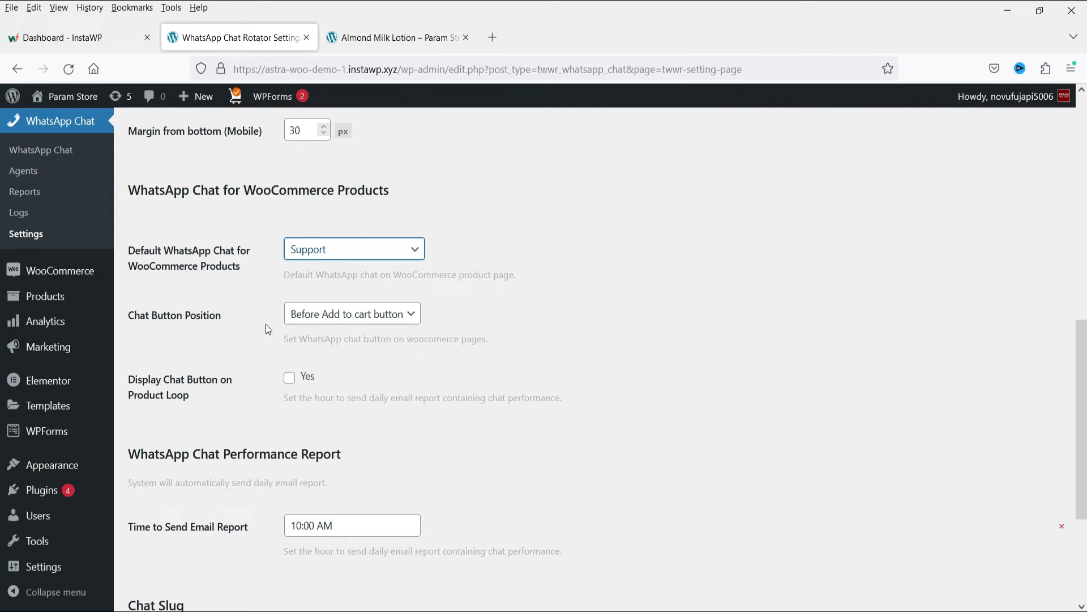
click(379, 325)
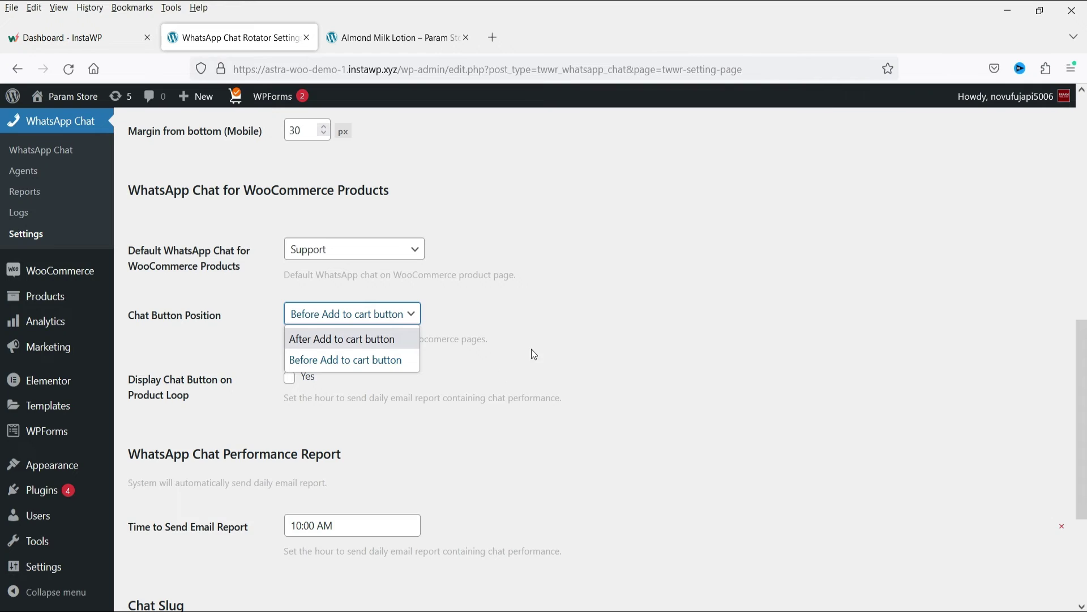
click(371, 360)
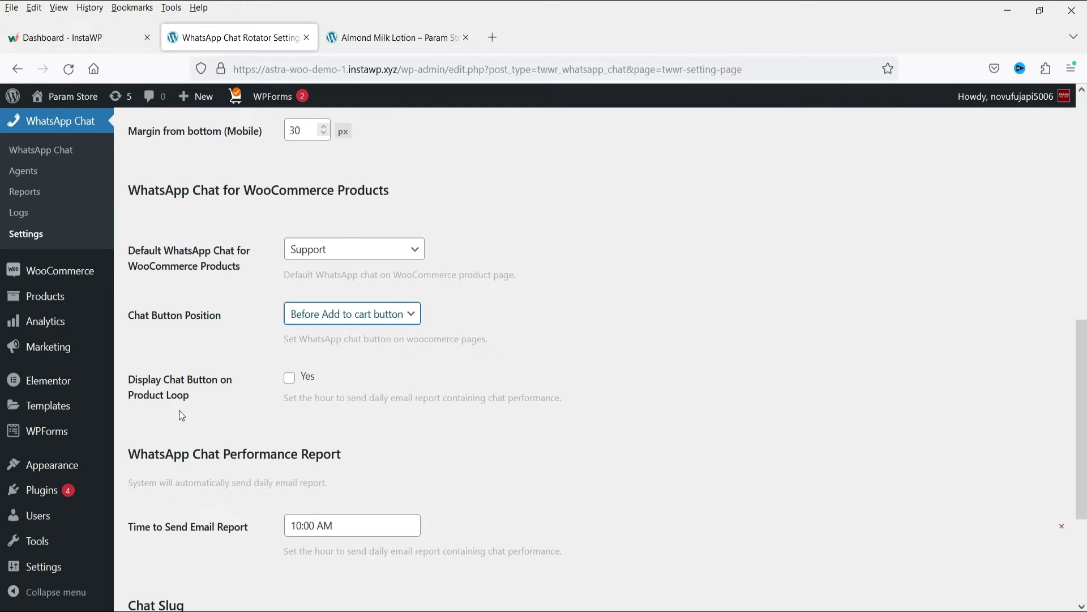
Turn on Display Chat Button on Product Loop and save the chat settings
click(290, 378)
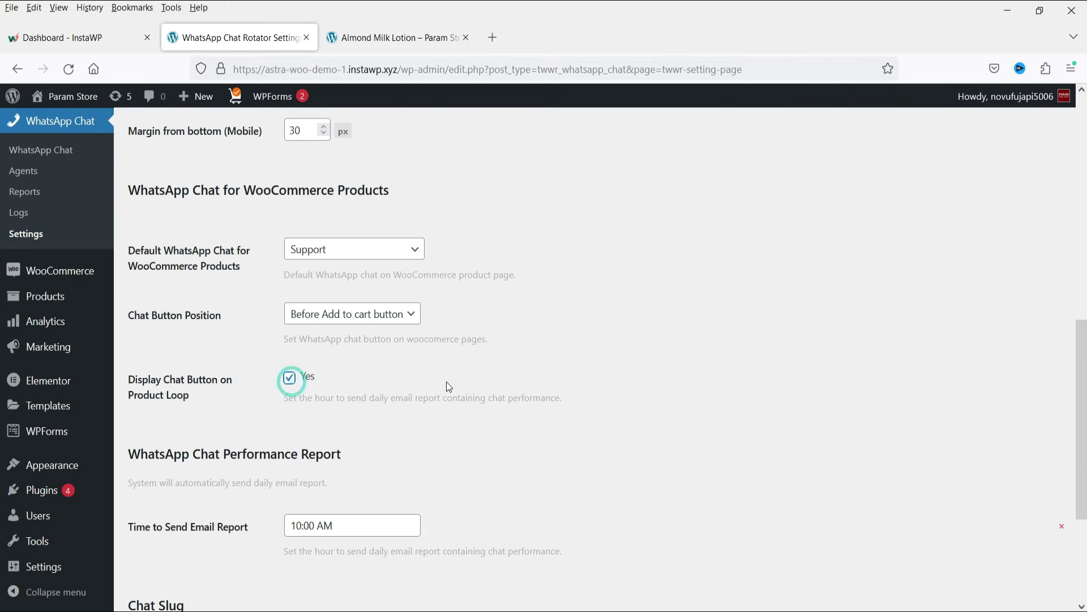
scroll(430, 341, down, 4)
click(159, 534)
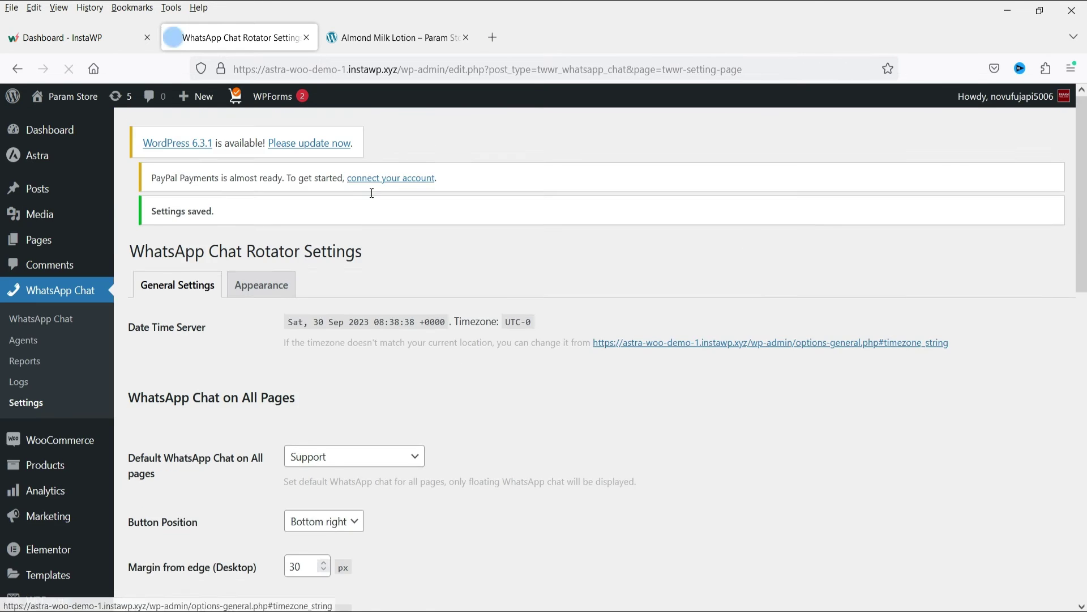
Reload the Almond Milk Lotion product page, check its chat buttons, then browse the Shop page
key(ctrl+Tab)
click(69, 70)
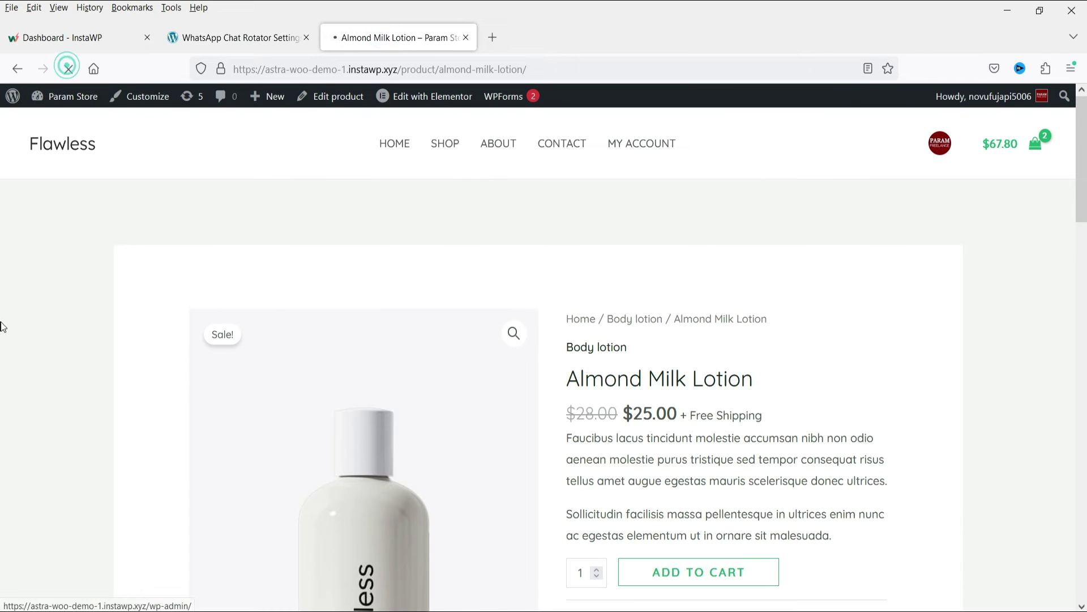
scroll(921, 221, down, 5)
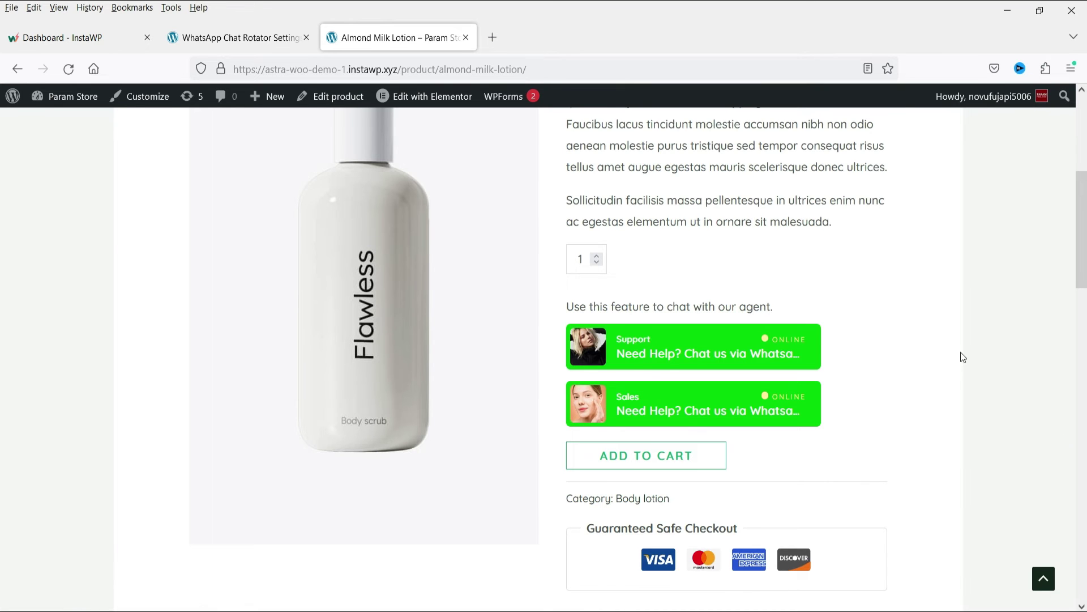
scroll(964, 359, up, 5)
click(457, 154)
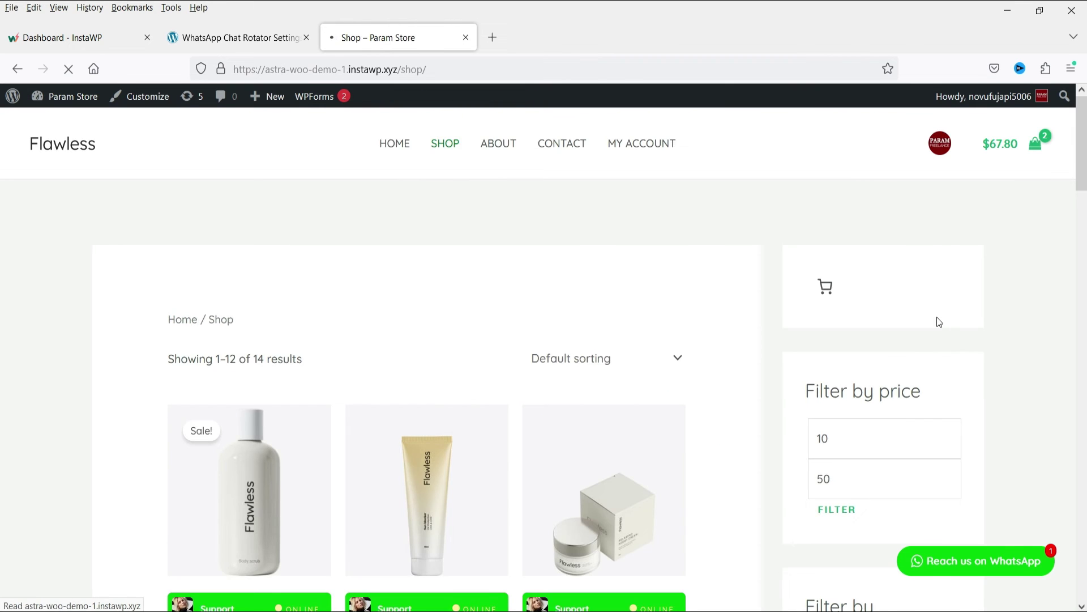
scroll(876, 325, down, 5)
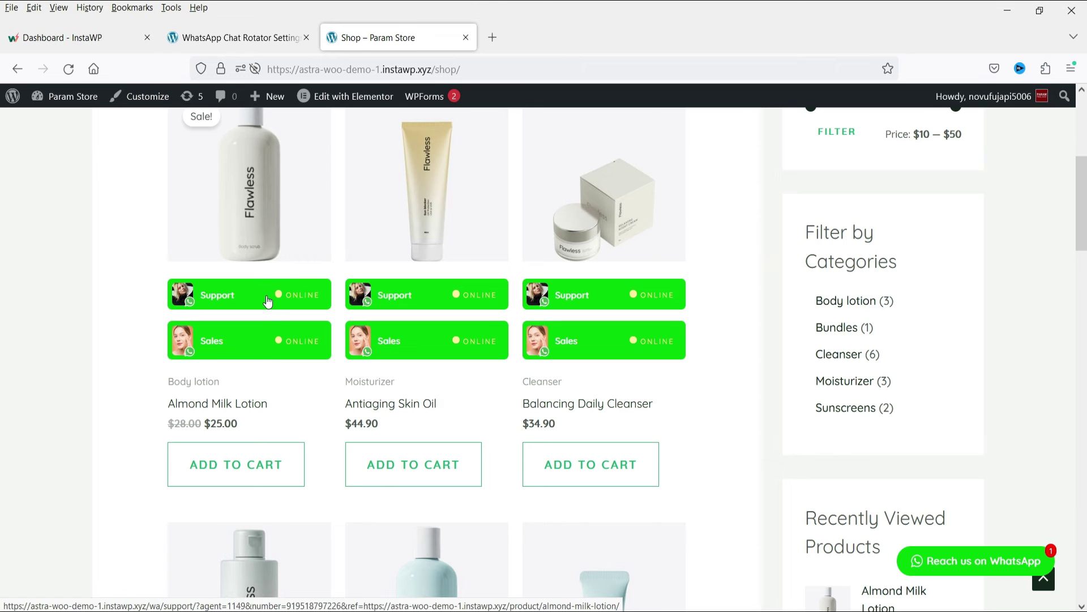
Turn off Display Chat Button on Product Loop and save the chat rotator settings
click(231, 37)
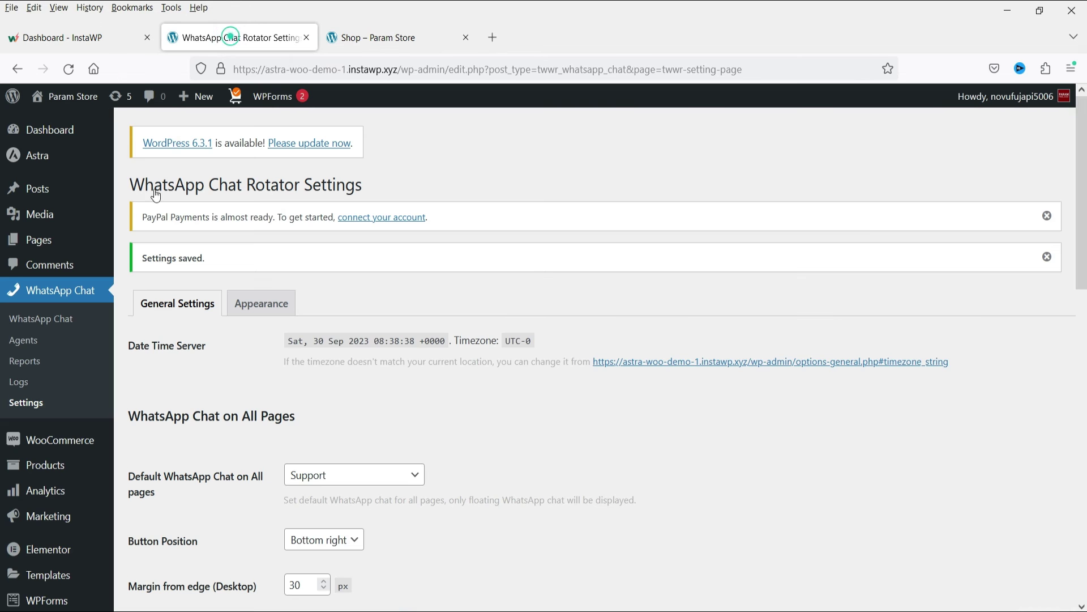
scroll(520, 379, down, 7)
scroll(336, 468, down, 4)
click(290, 342)
scroll(347, 351, down, 3)
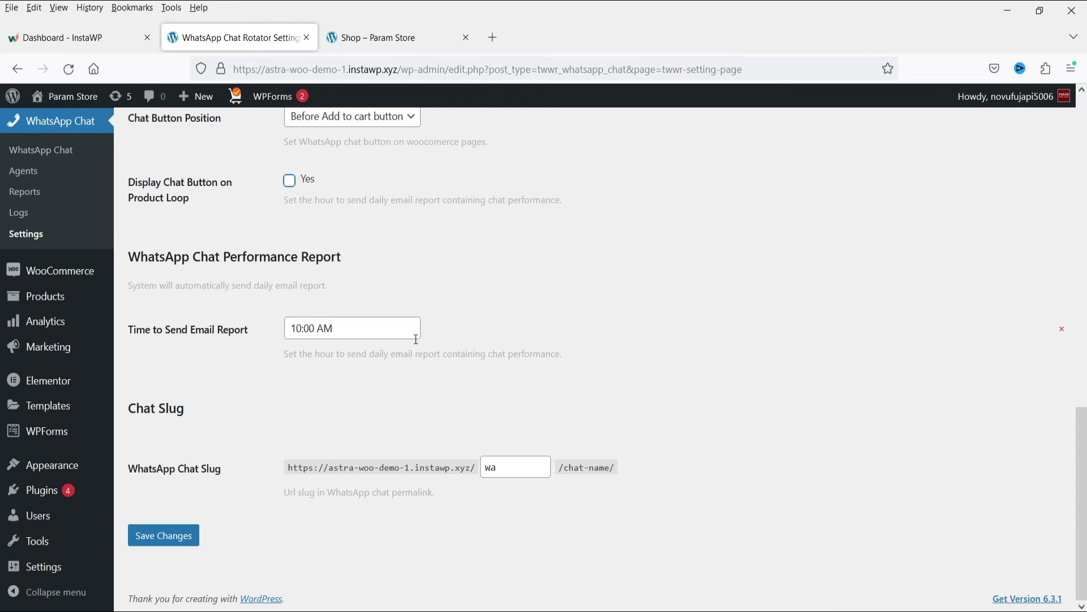
click(163, 534)
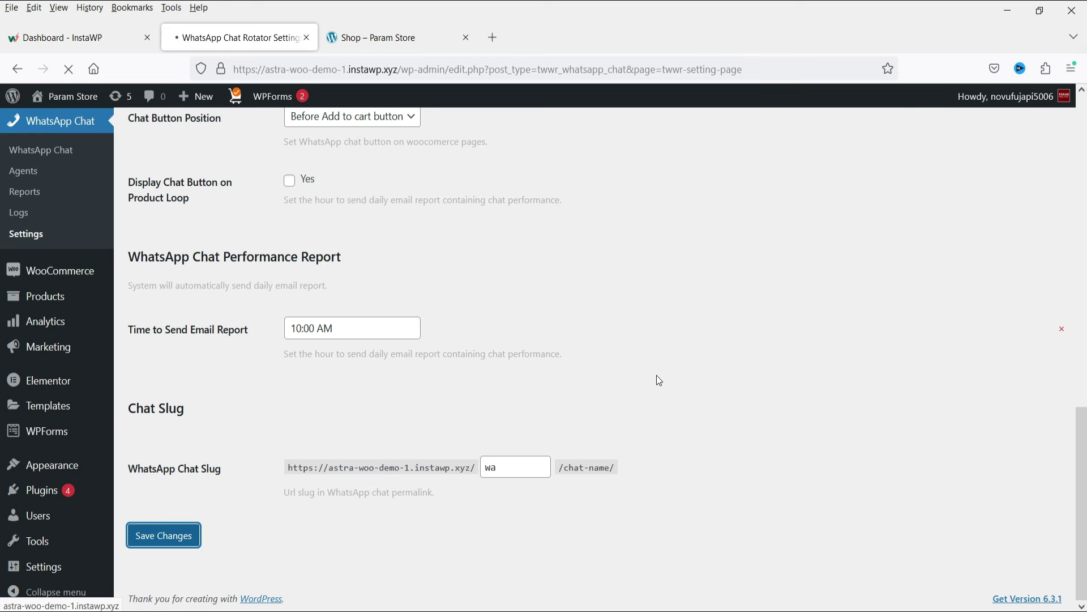
Reload the Shop page, add Balancing Daily Cleanser to the cart and view its product page
click(376, 37)
click(68, 69)
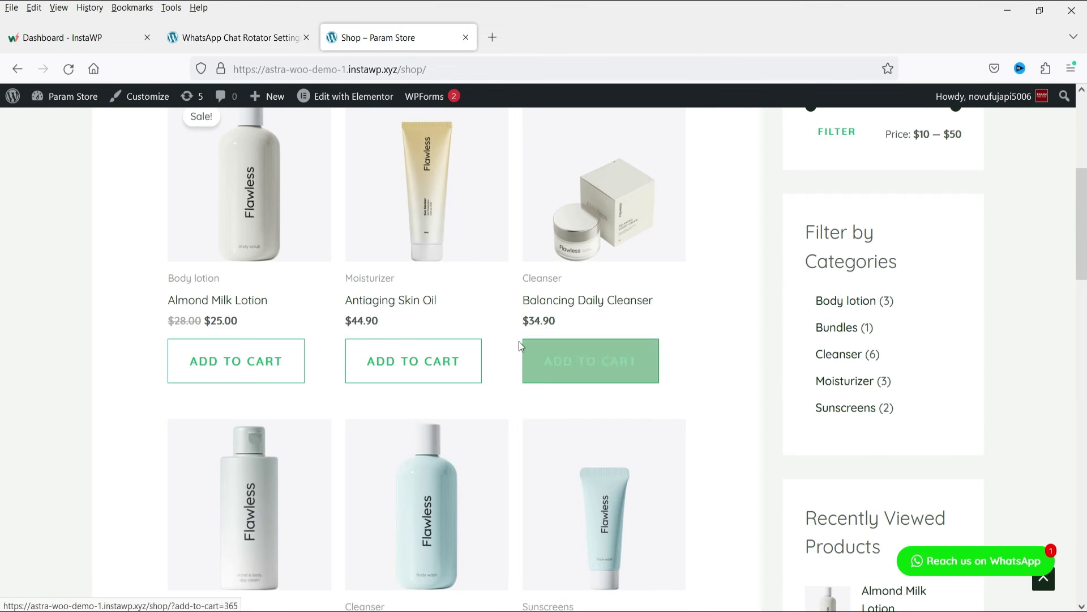
click(527, 347)
click(636, 356)
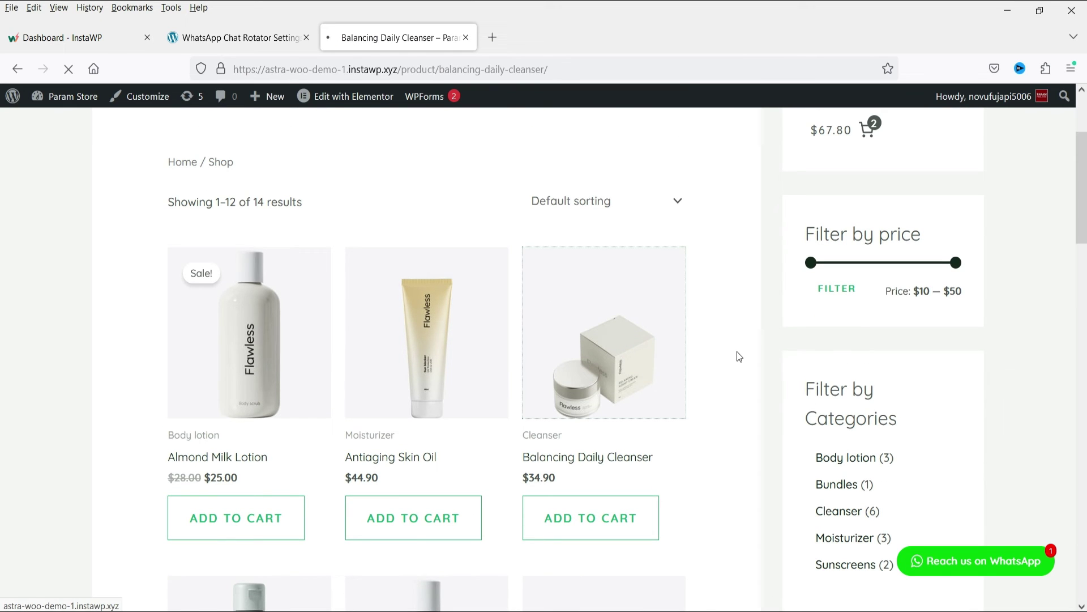
scroll(736, 351, down, 5)
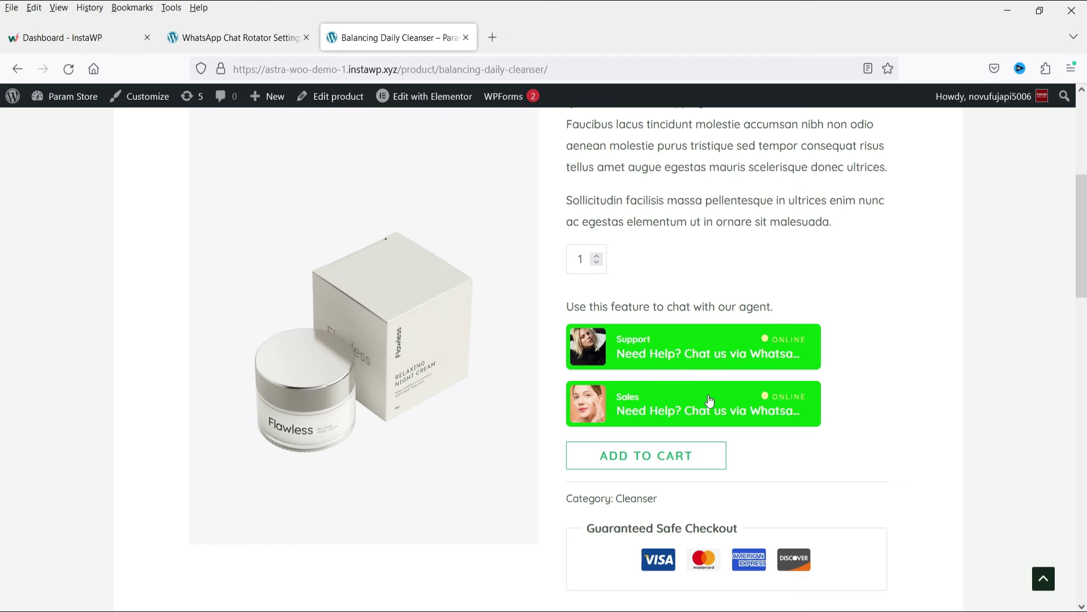
Reload the Balancing Daily Cleanser page, then go to the WhatsApp chats admin list
click(220, 38)
click(40, 320)
click(397, 38)
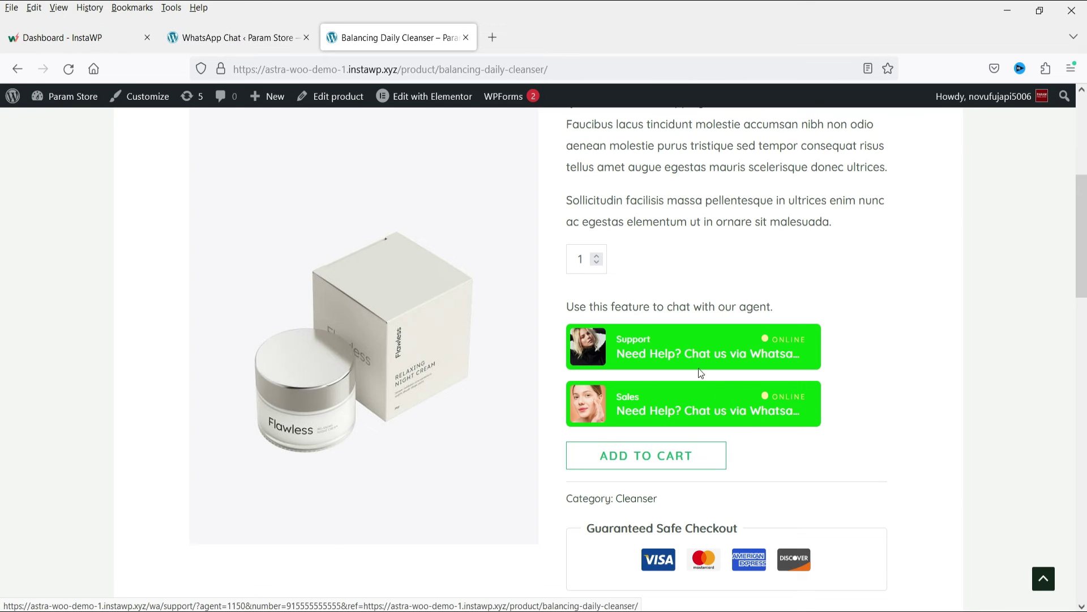
key(F5)
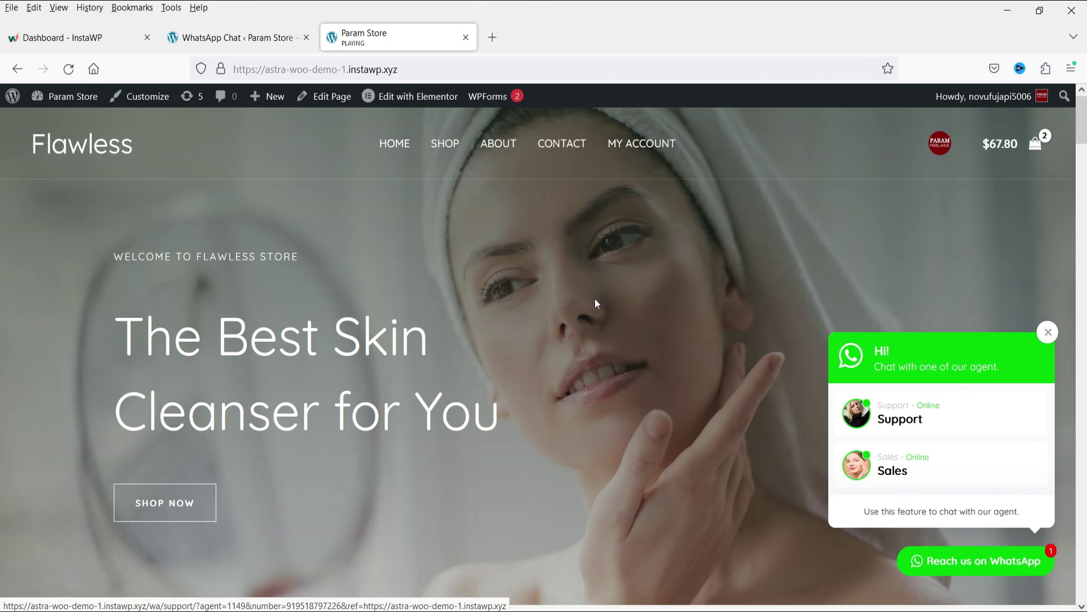
click(218, 34)
Remove the Sales agent from the Support WhatsApp chat and update it
click(167, 447)
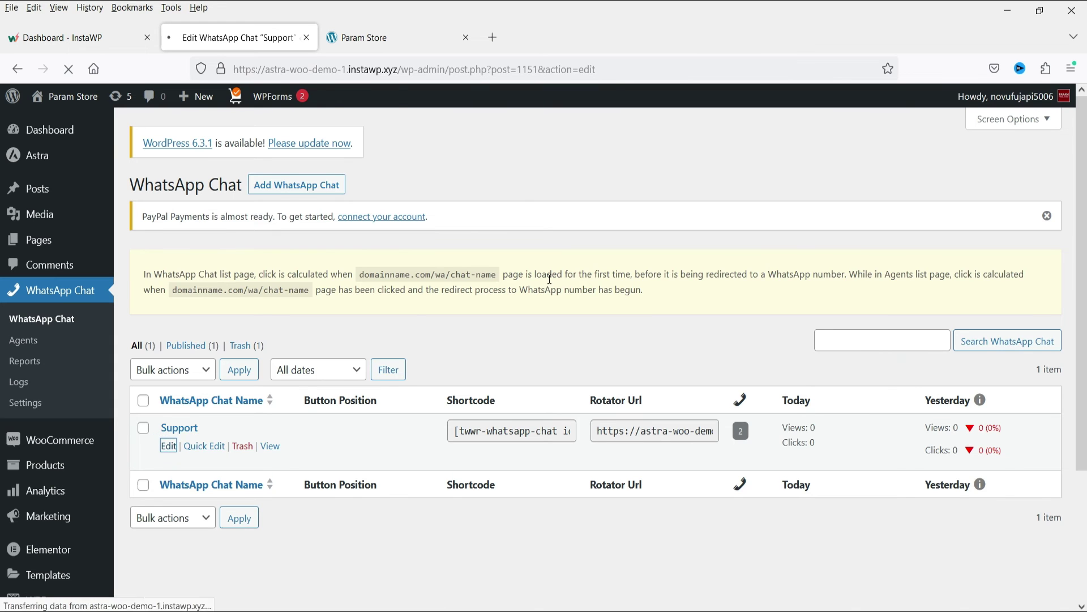
scroll(552, 281, down, 10)
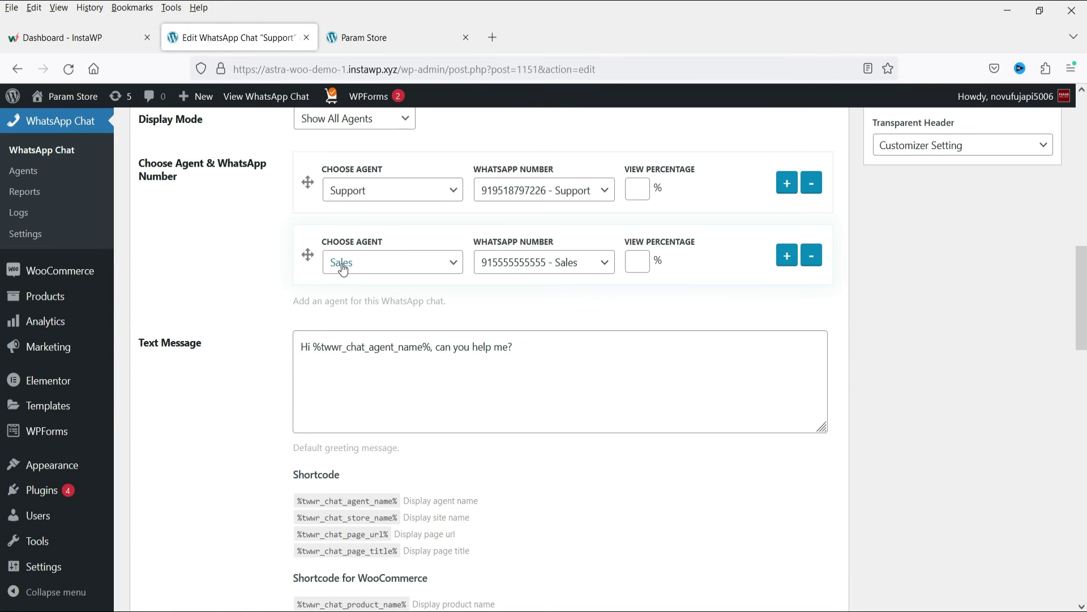
click(811, 259)
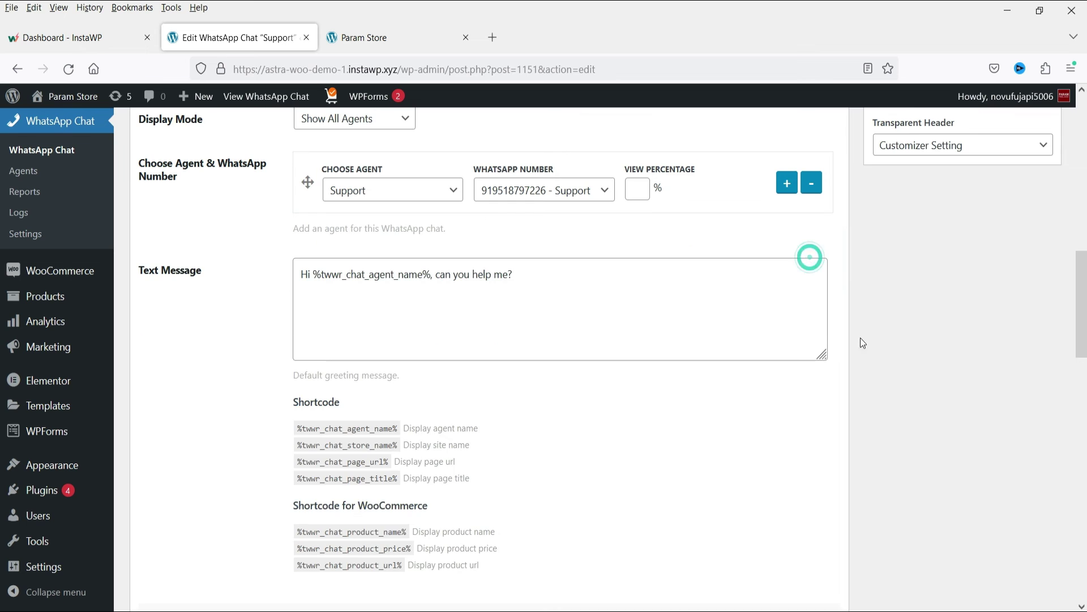
scroll(552, 340, up, 10)
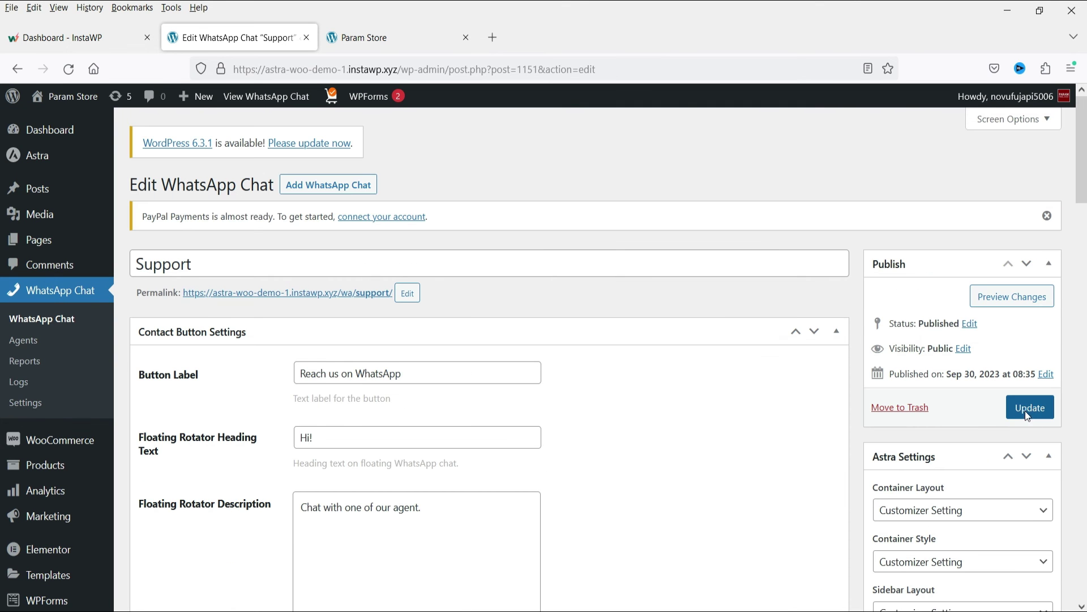
click(1028, 409)
Reload the storefront, check the popup's Support agent link, then return to the WhatsApp chat list
key(ctrl+Tab)
key(F5)
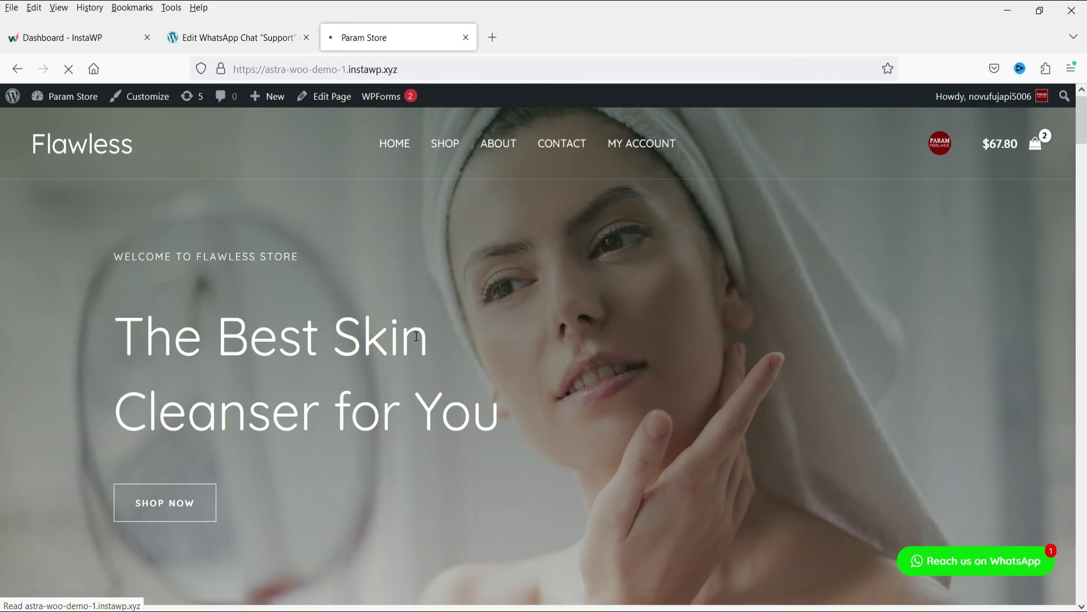
click(968, 563)
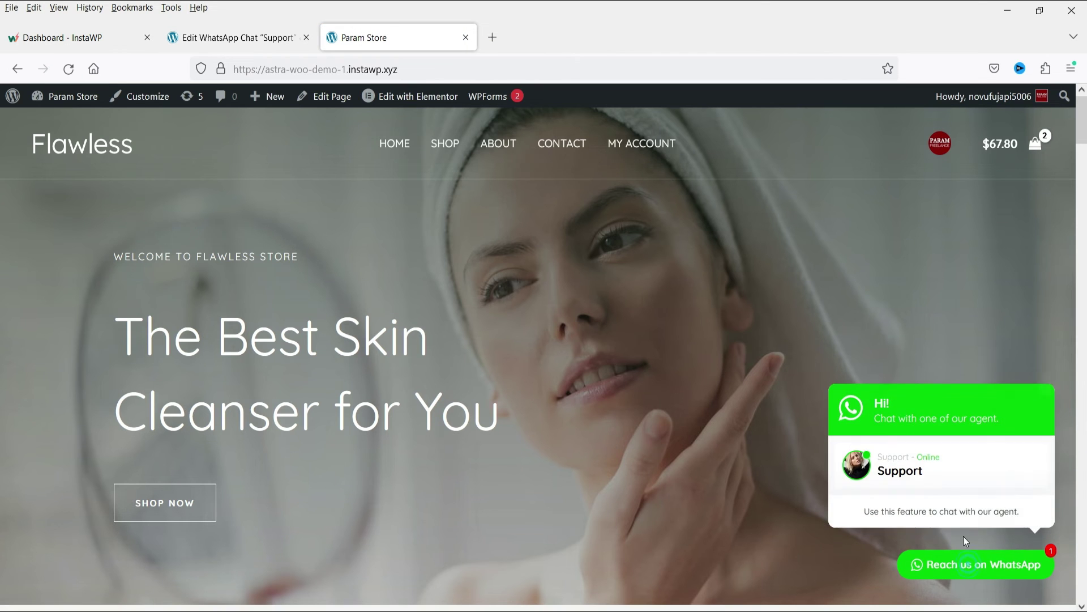
click(942, 478)
key(ctrl+shift+Tab)
click(46, 324)
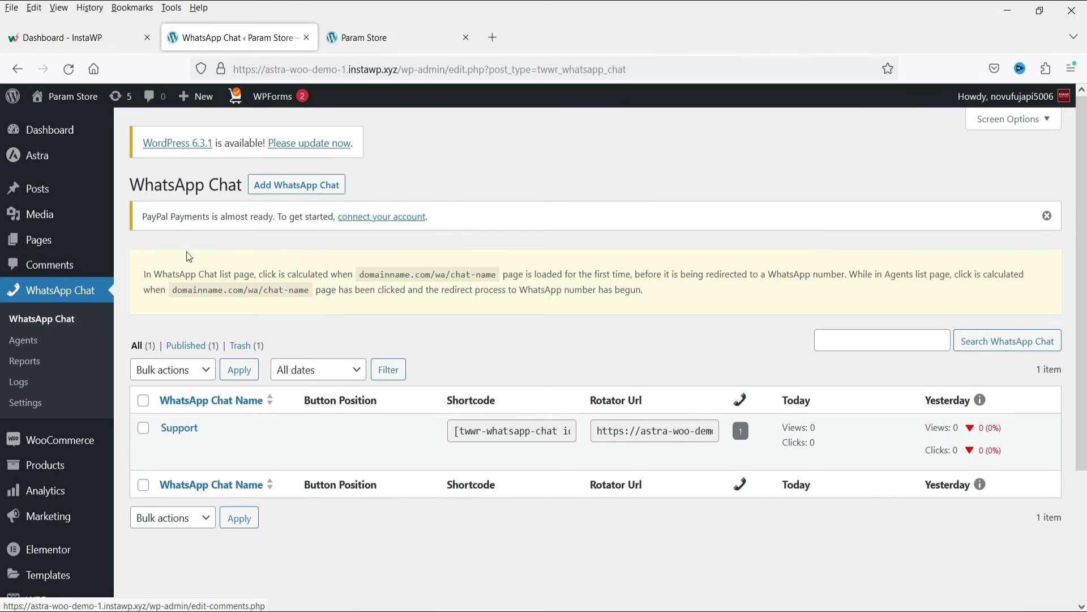
Start a new WhatsApp chat titled 'Sales Agents'
click(277, 186)
text(Sales Agents)
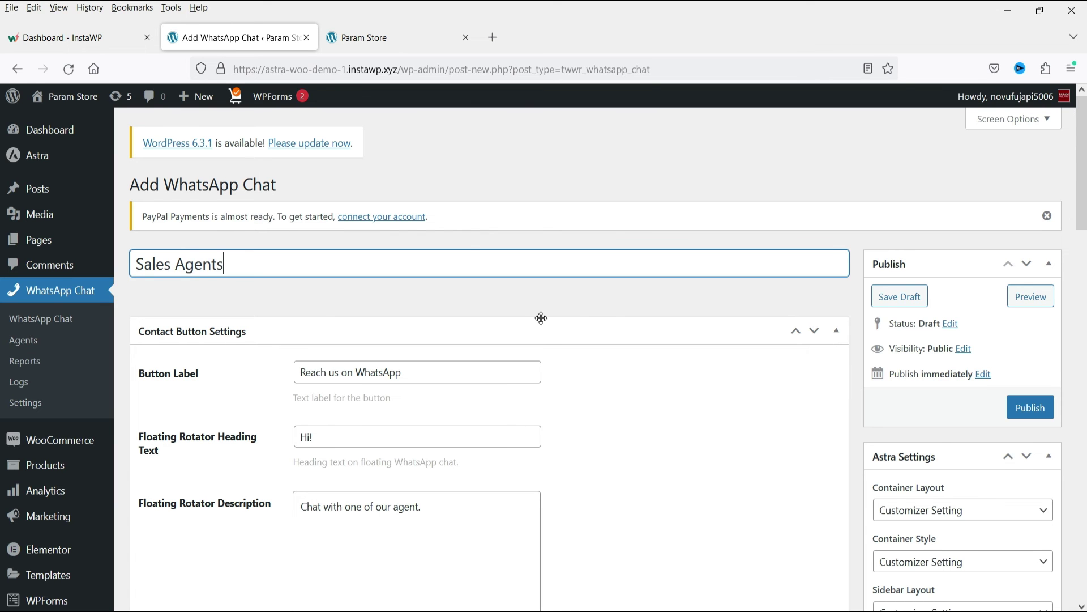
scroll(543, 341, down, 2)
scroll(417, 352, down, 3)
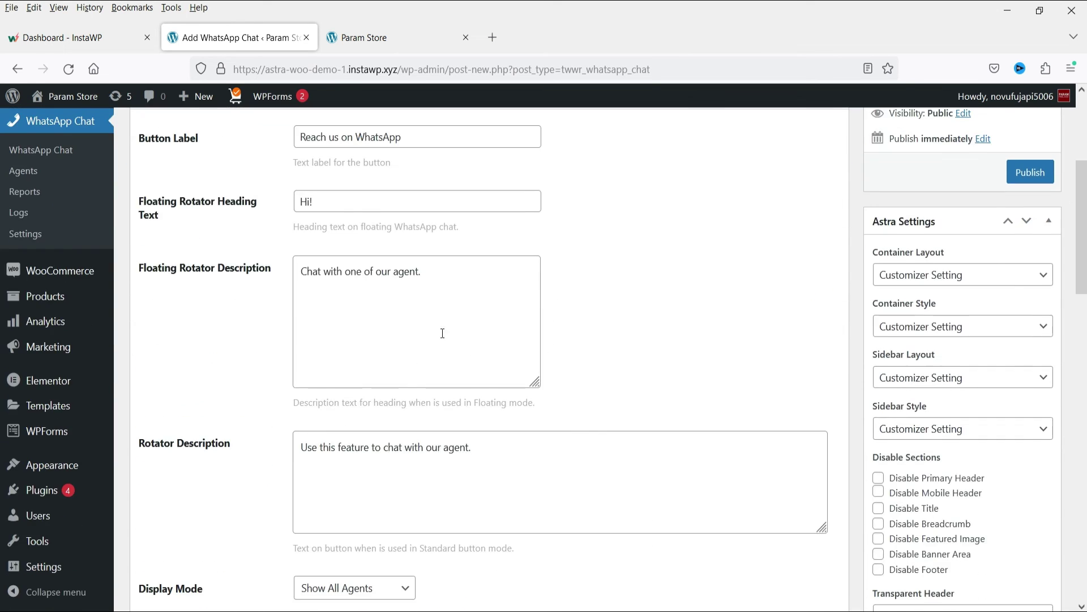
scroll(565, 304, down, 8)
scroll(510, 315, up, 3)
Assign the Sales agent, publish the chat, and go to the Chat Rotator Settings
click(393, 346)
click(392, 390)
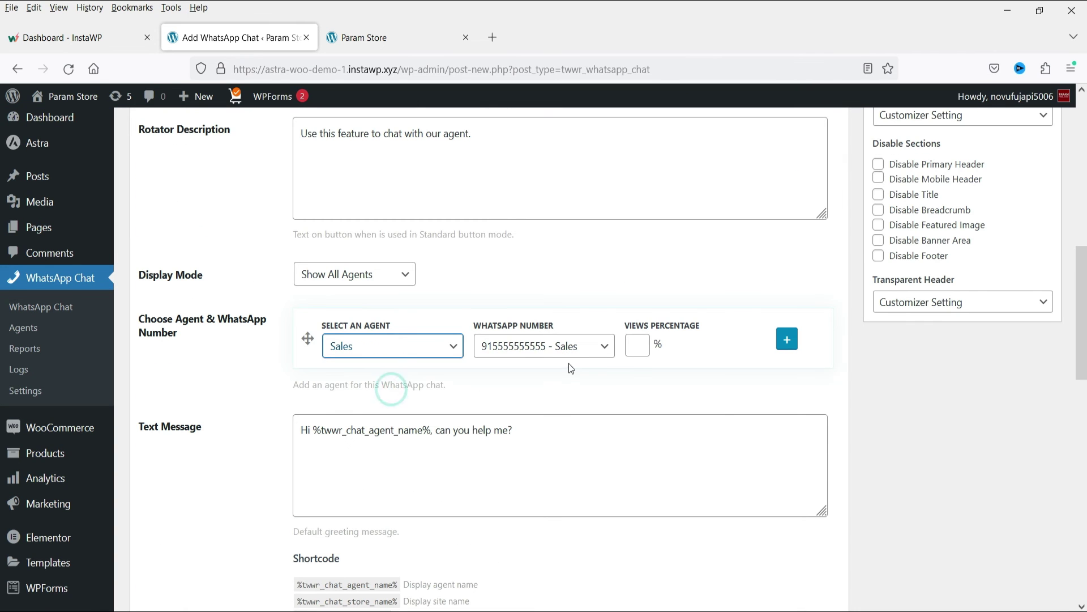
scroll(1011, 361, up, 7)
click(1038, 258)
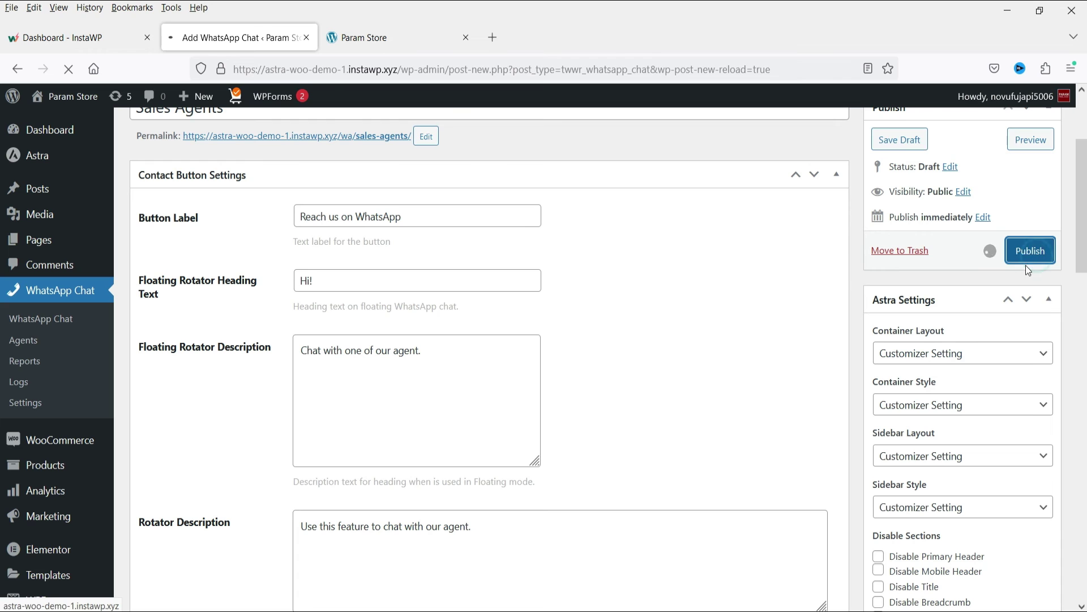
click(25, 403)
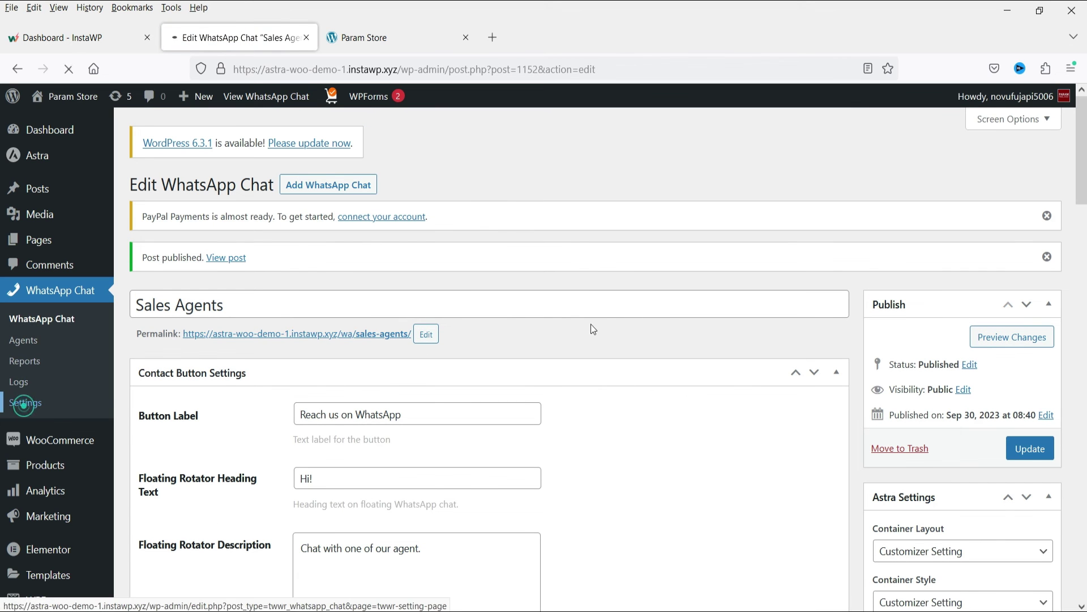
scroll(306, 392, down, 8)
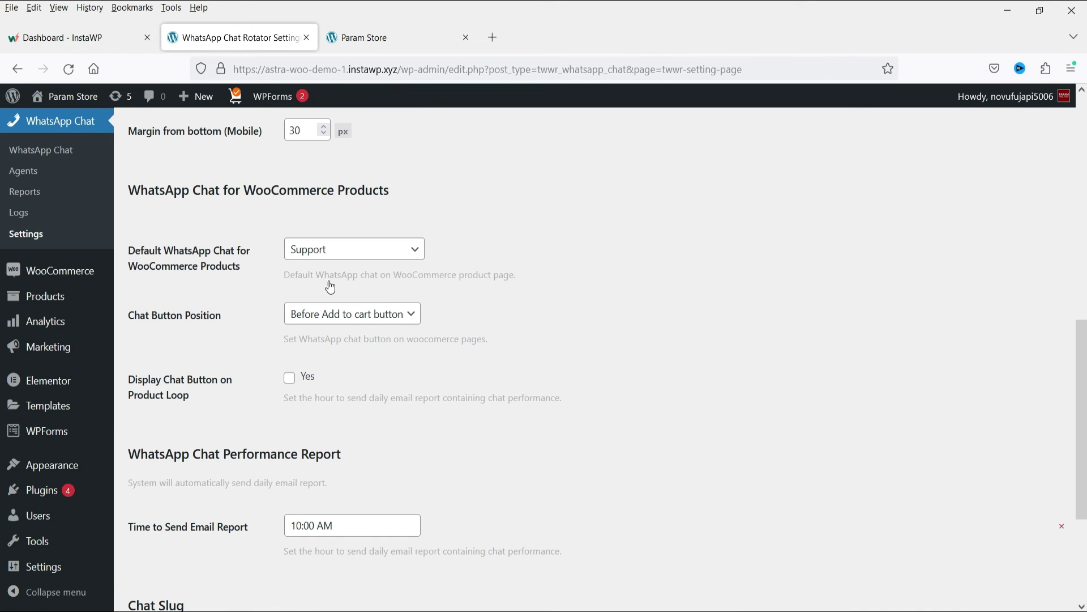
Set the Default WhatsApp Chat for WooCommerce Products to Sales Agents and save
click(347, 249)
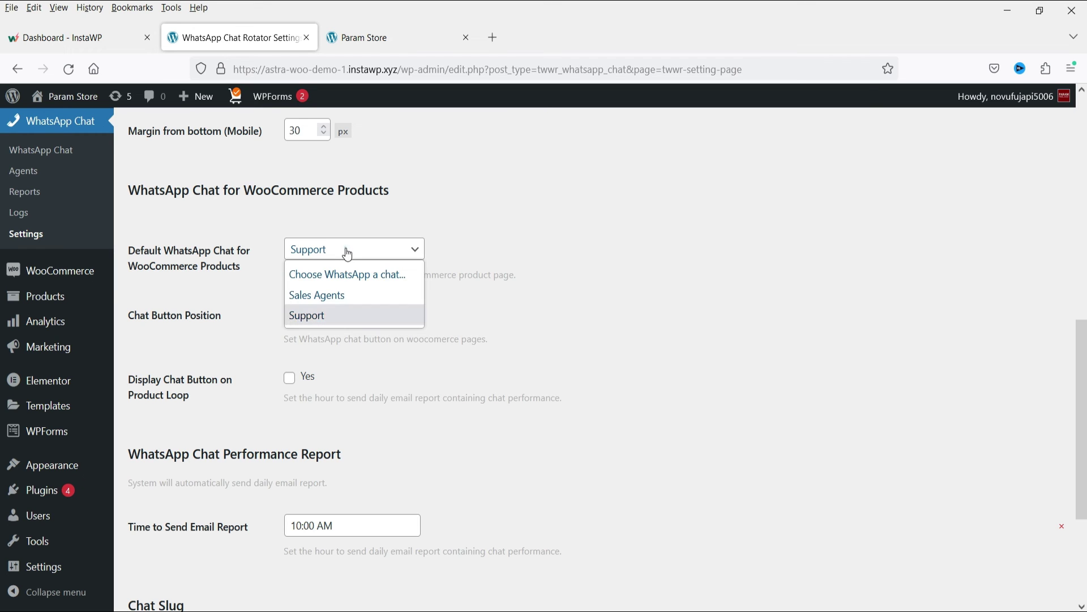
click(349, 295)
scroll(607, 300, down, 3)
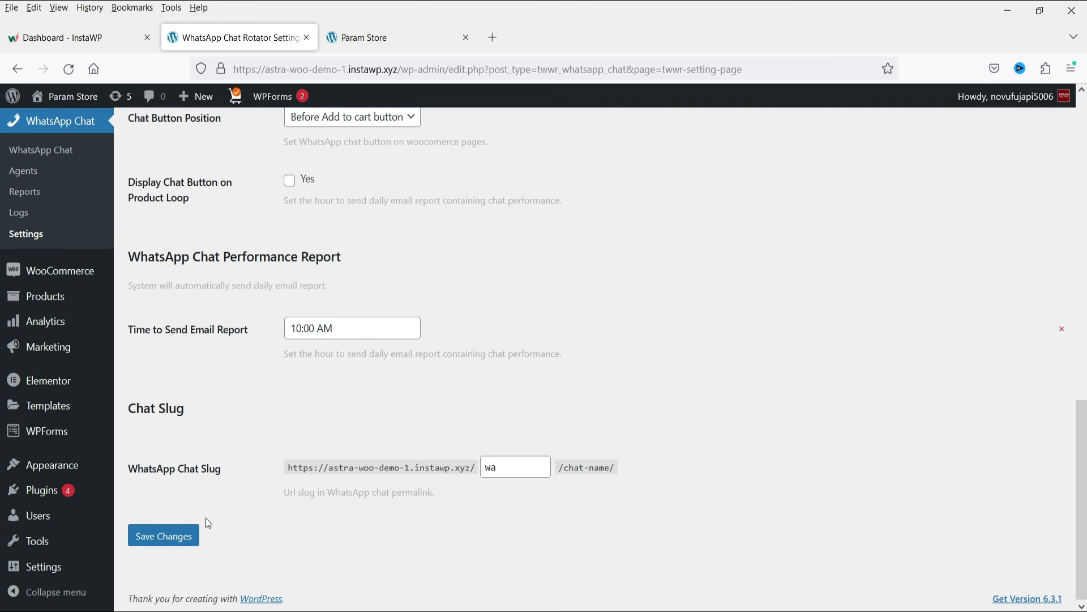
click(182, 535)
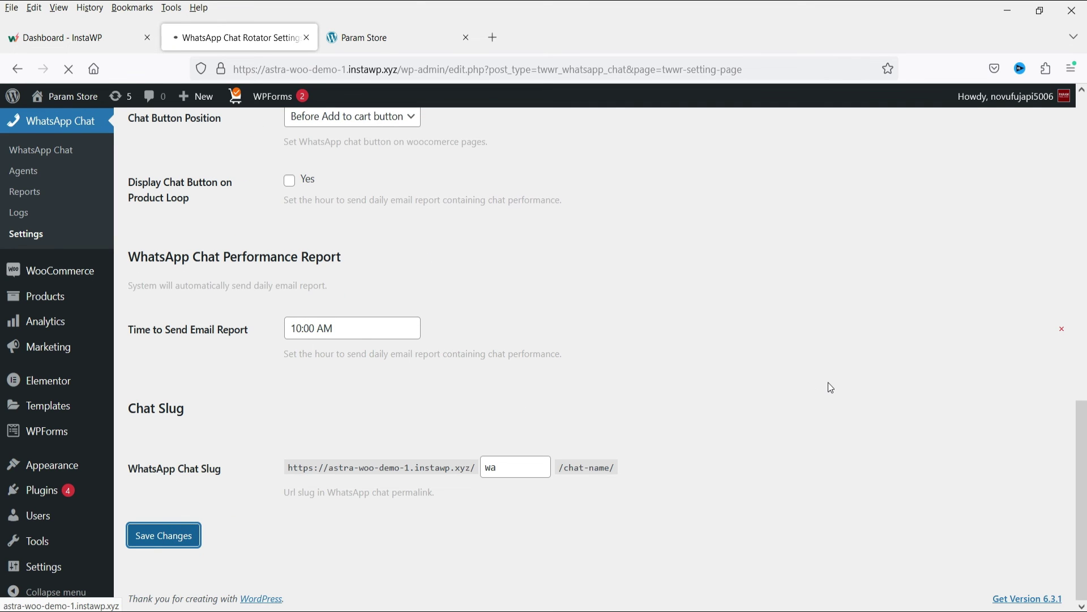
Open the Soothing Sunscreen Gel product page to confirm its single Sales chat button
click(368, 37)
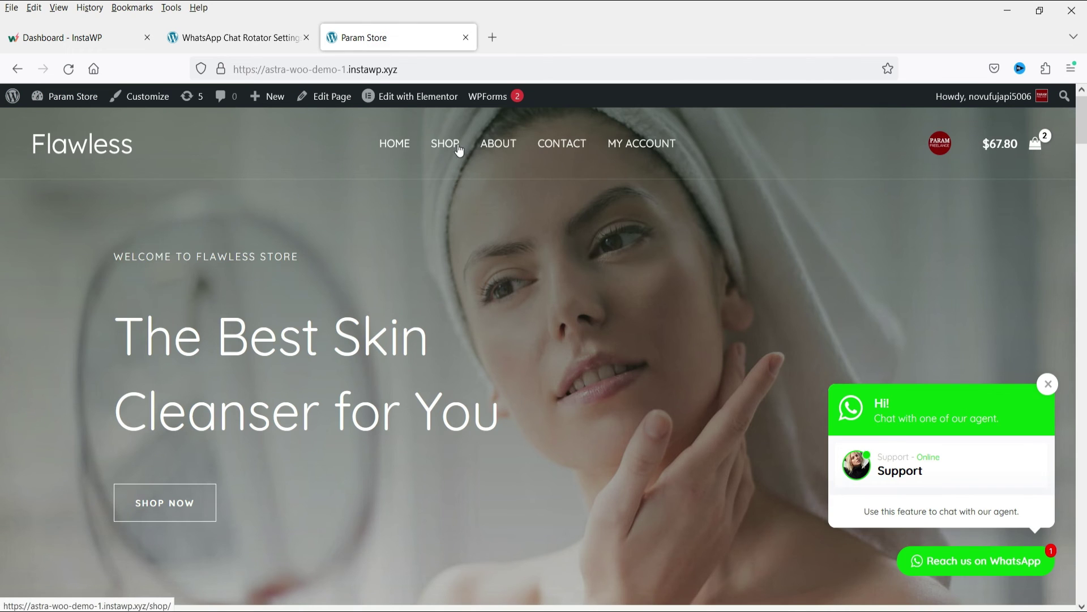
scroll(568, 291, down, 10)
click(444, 262)
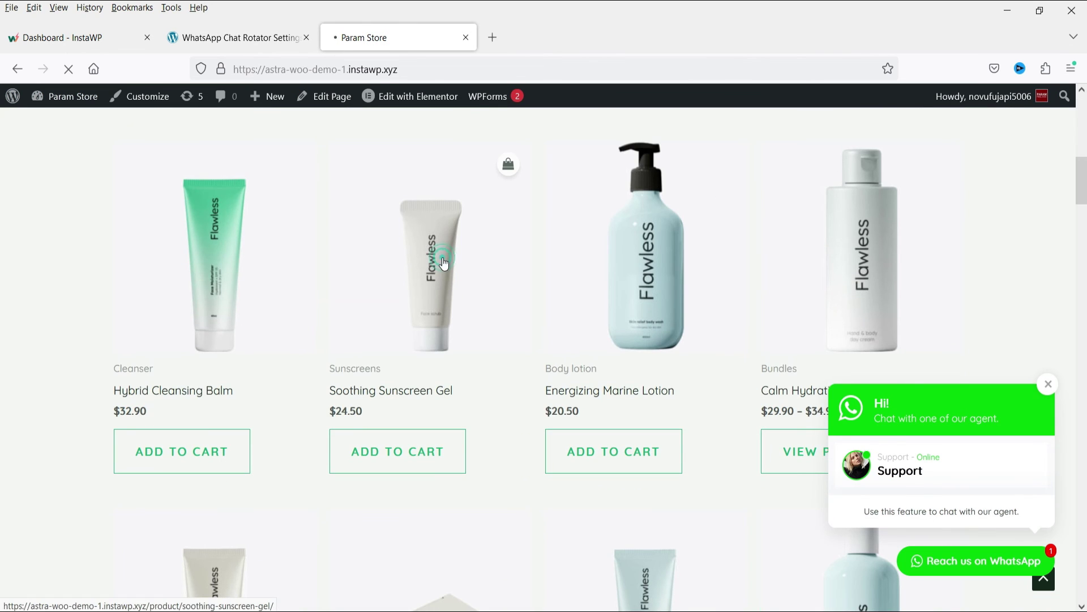
scroll(854, 291, down, 4)
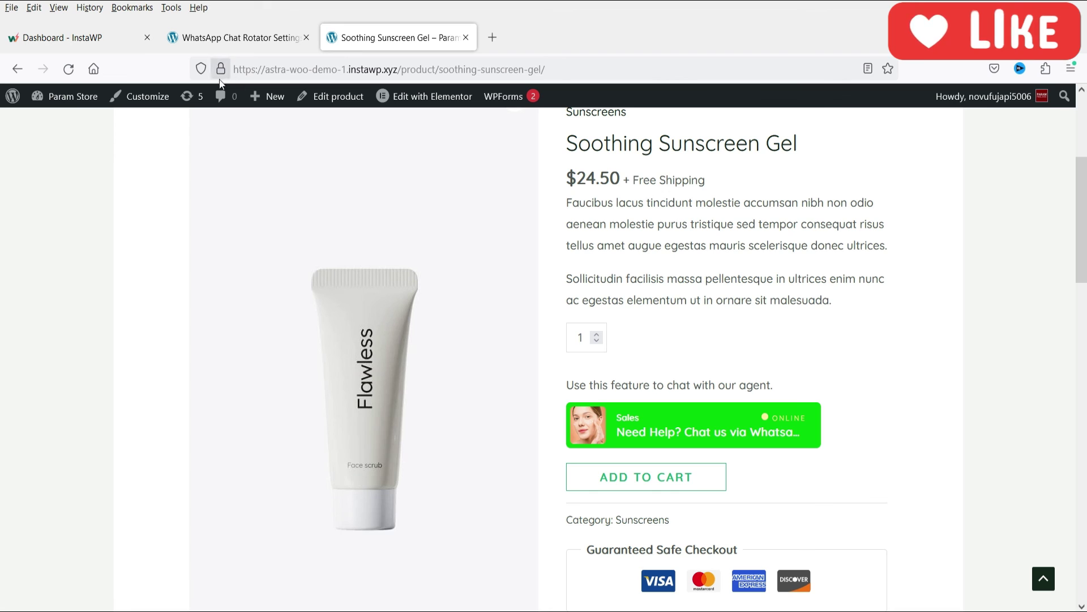
Go to the store's home page and open its WhatsApp chat popup
scroll(793, 255, up, 5)
click(392, 146)
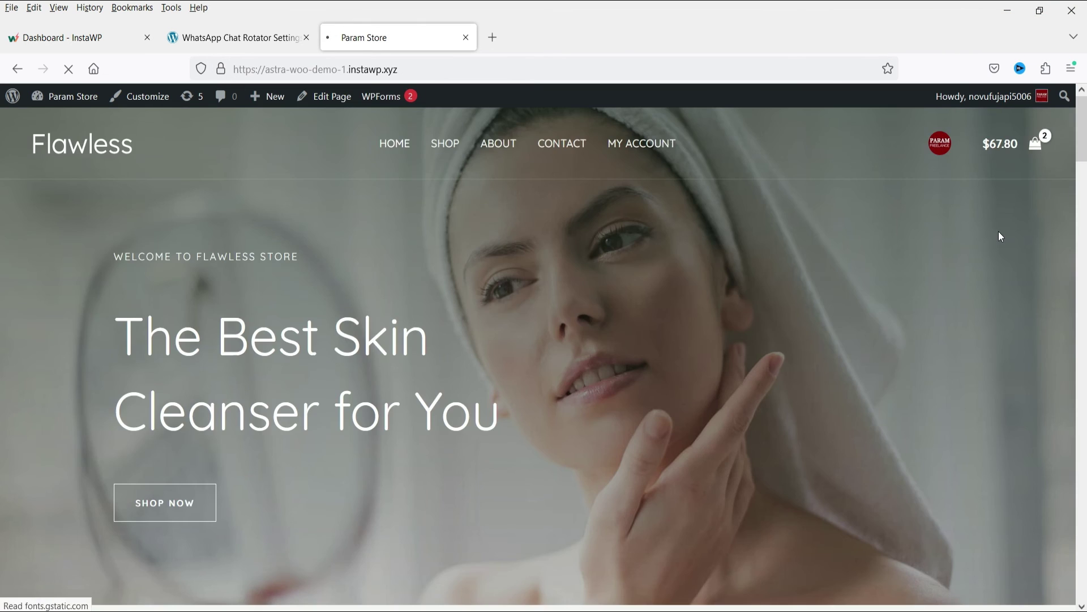
click(1006, 565)
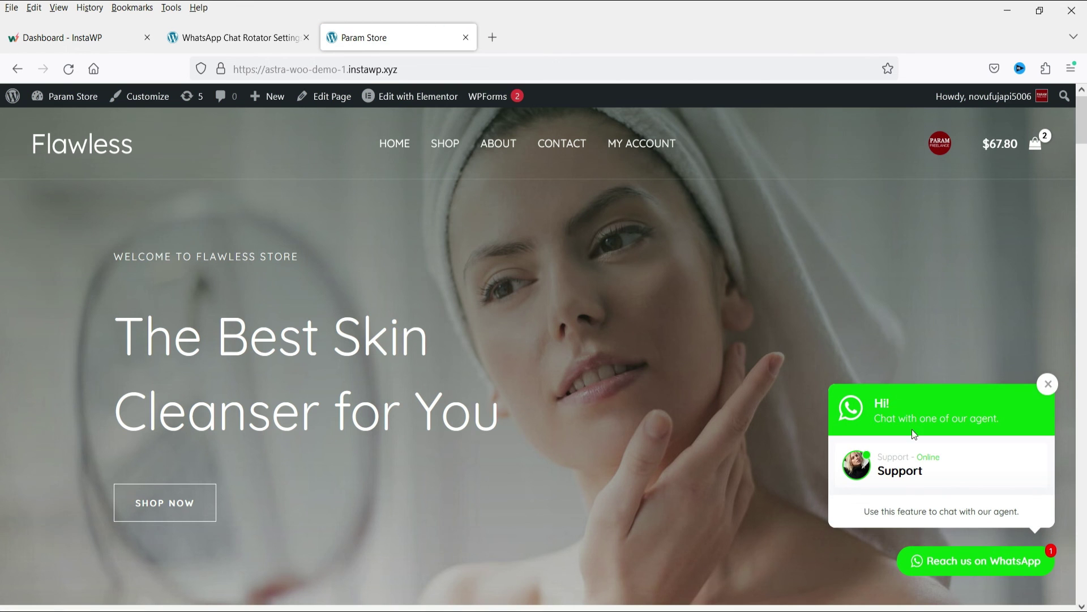
Return to the Edit WhatsApp Chat 'Support' page
key(ctrl+l)
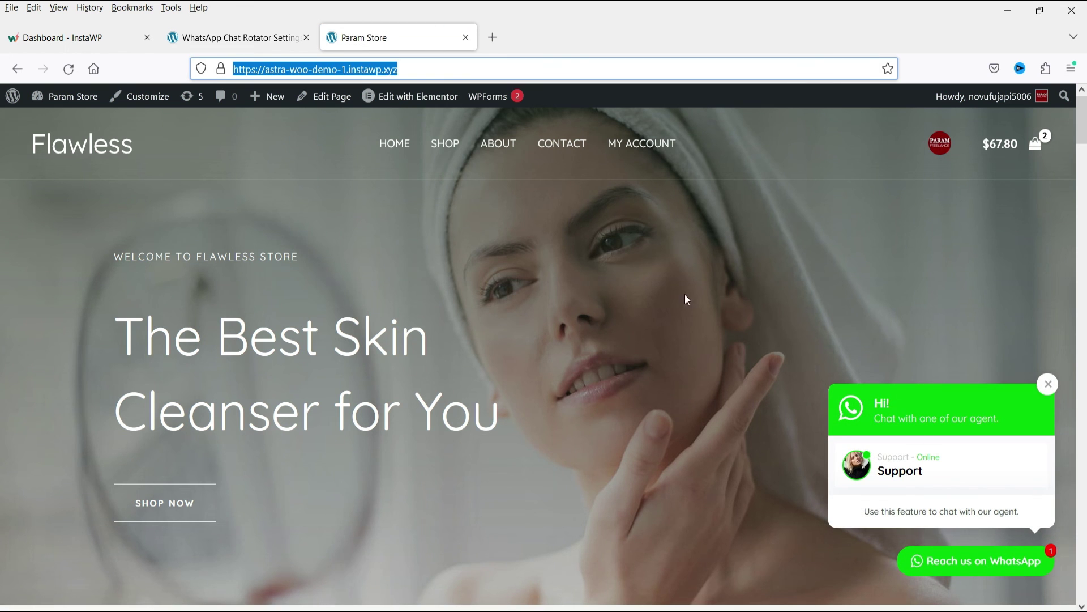
click(216, 31)
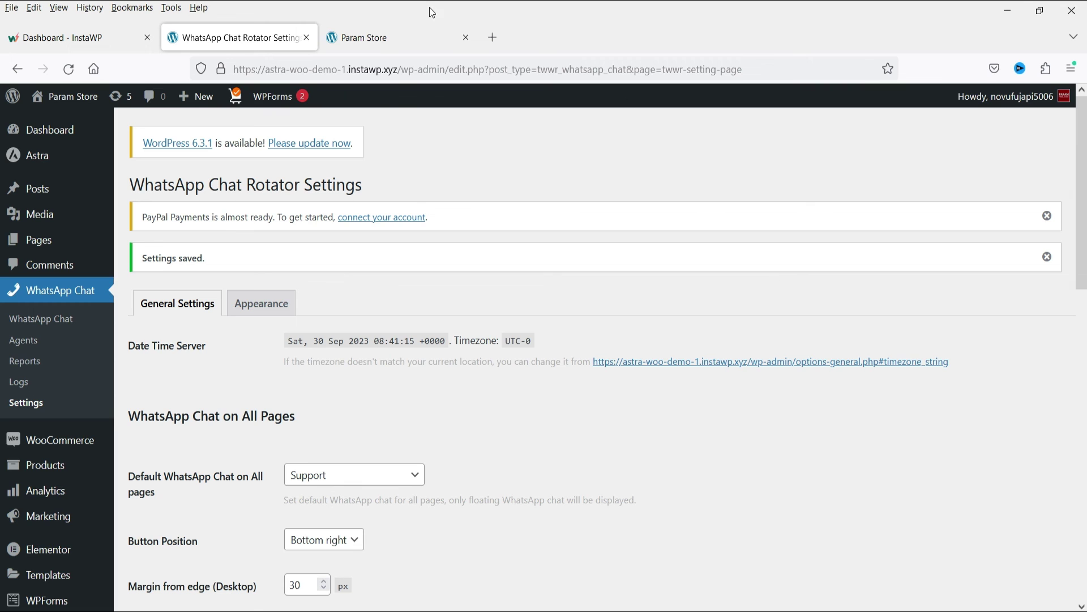
click(391, 37)
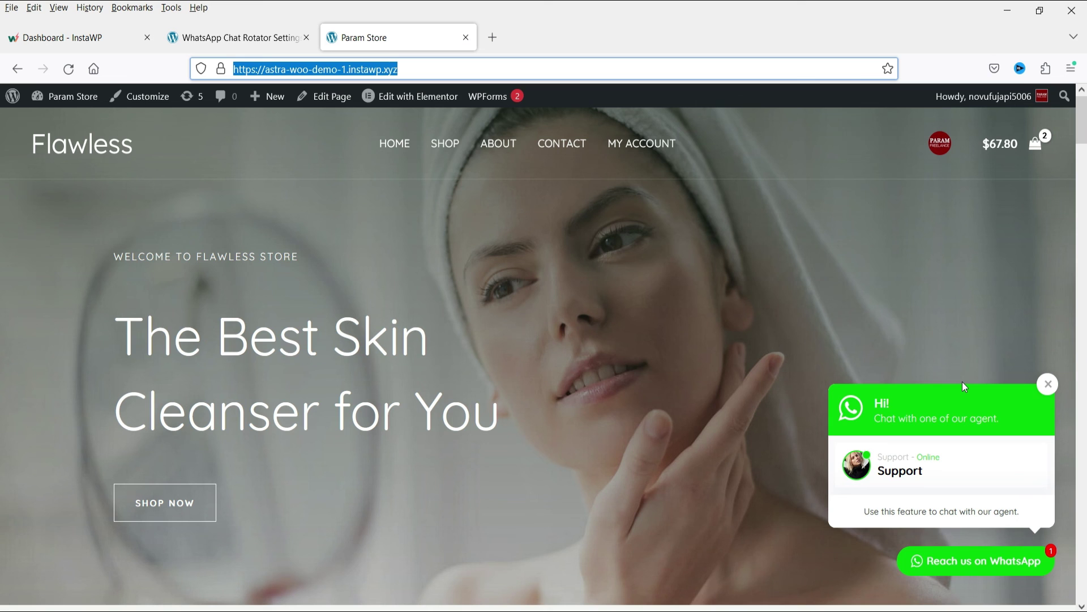
key(ctrl+Page_Up)
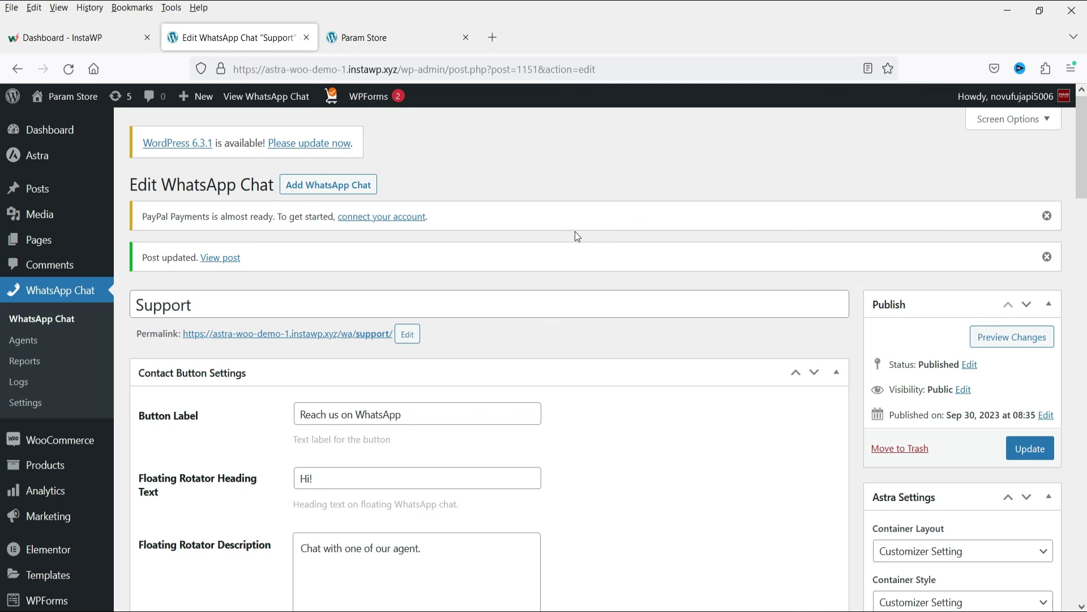